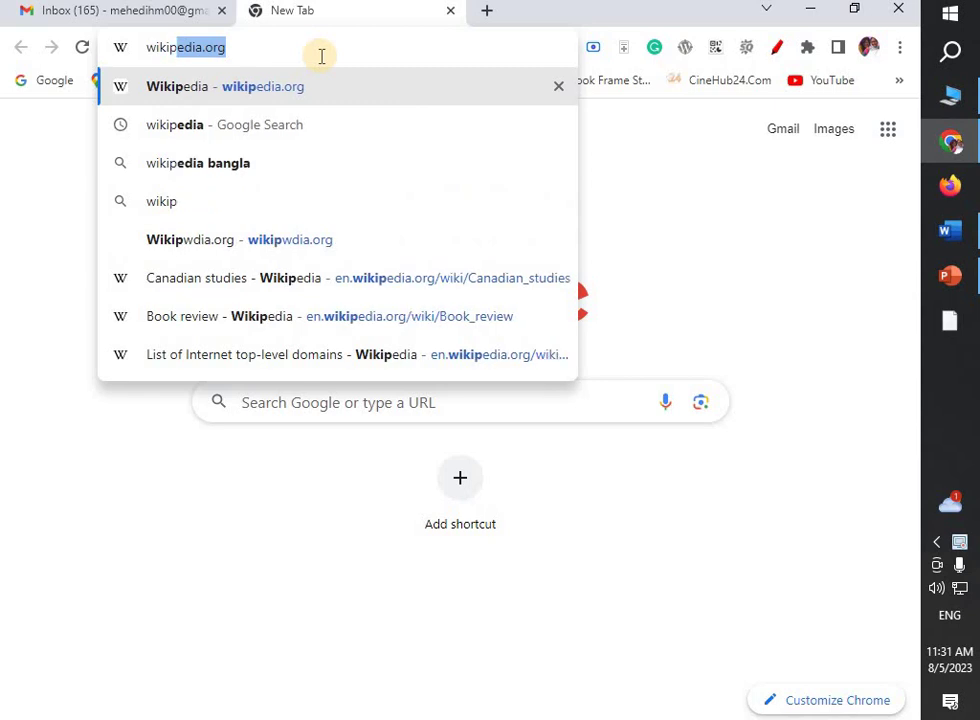
Search Google for 'wikipedia' and look over the results.
key("Delete")
key("Return")
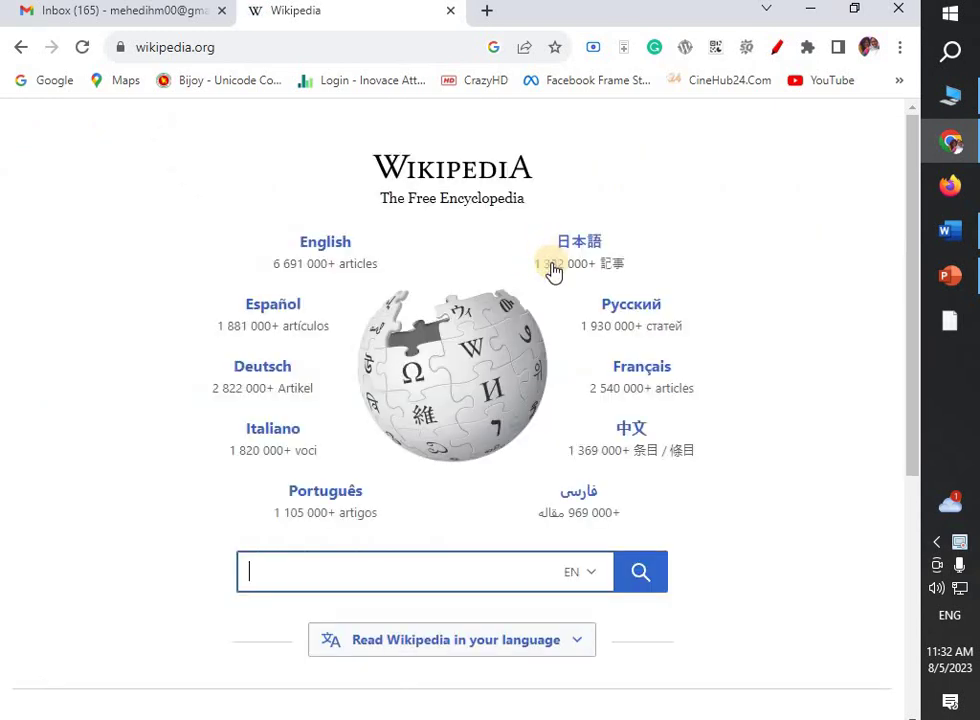
scroll(564, 322, "down", 3)
scroll(564, 322, "up", 3)
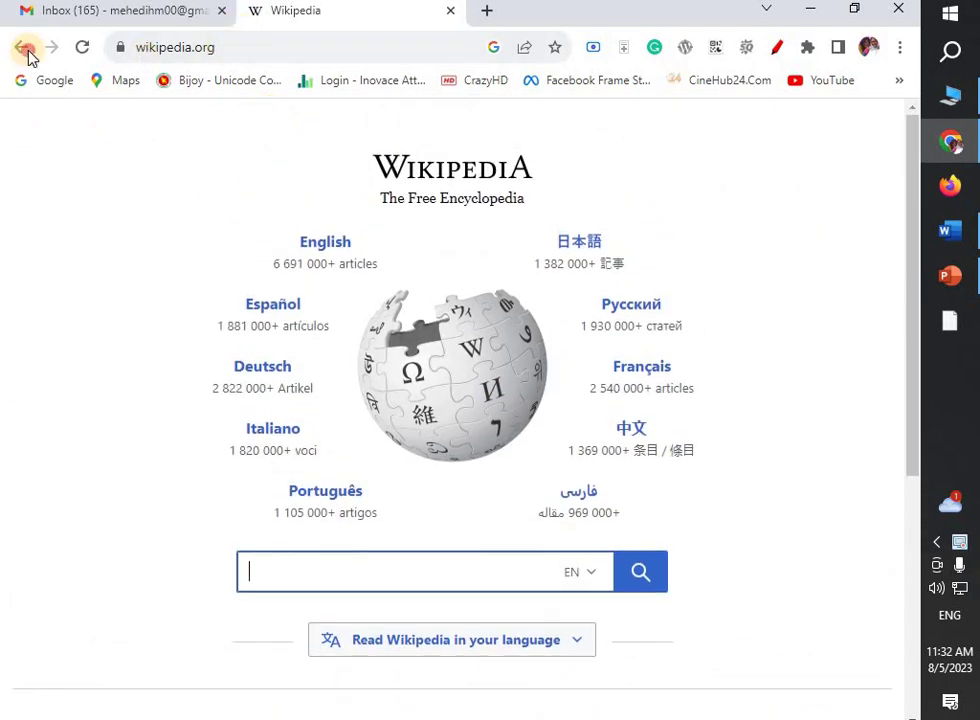
Return to the 'wikipedia' results and open the Bangladesh Wikipedia article in a new tab.
left_click(21, 49)
scroll(345, 353, "down", 8)
scroll(349, 352, "down", 7)
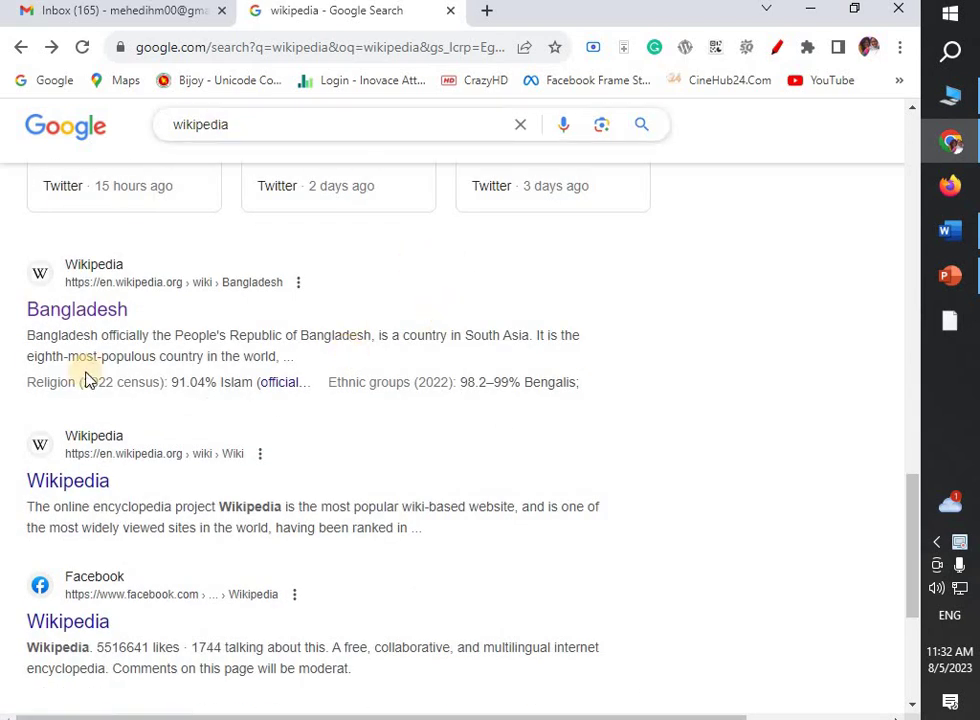
left_click_drag(103, 313, 573, 17)
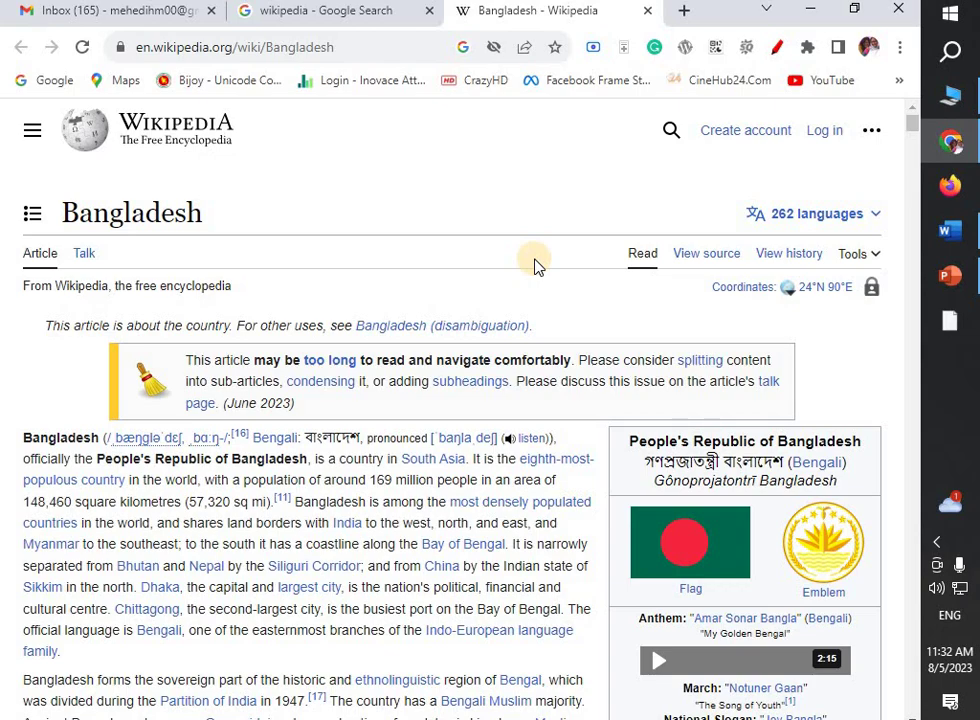
Scroll the Bangladesh article to its References and bring up the National Symbols reference's link menu.
scroll(525, 269, "down", 4)
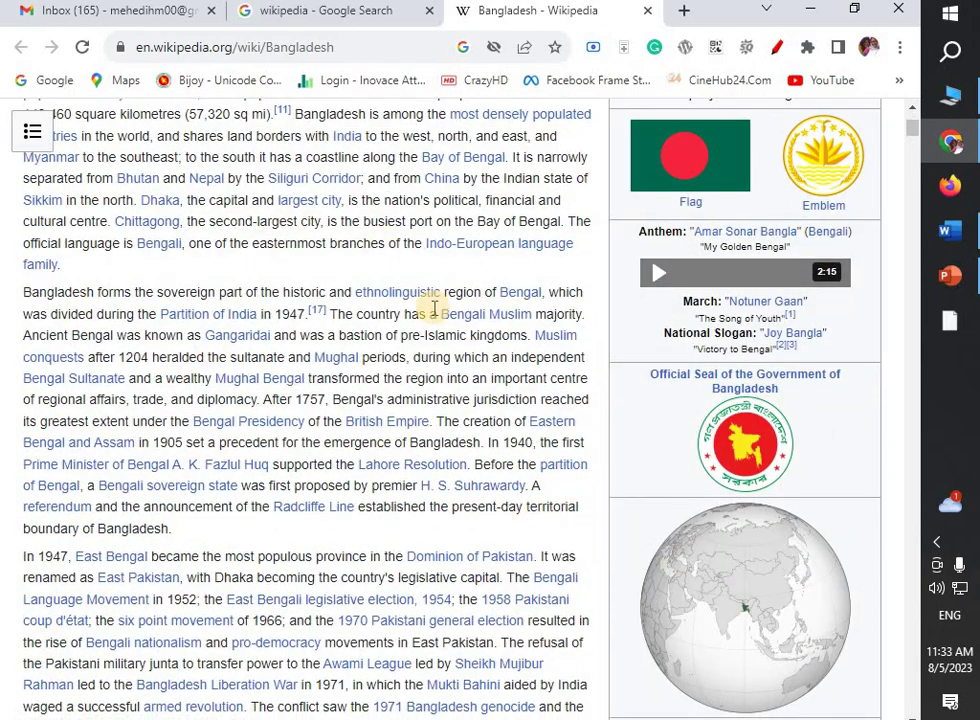
scroll(434, 310, "up", 4)
scroll(434, 312, "down", 8)
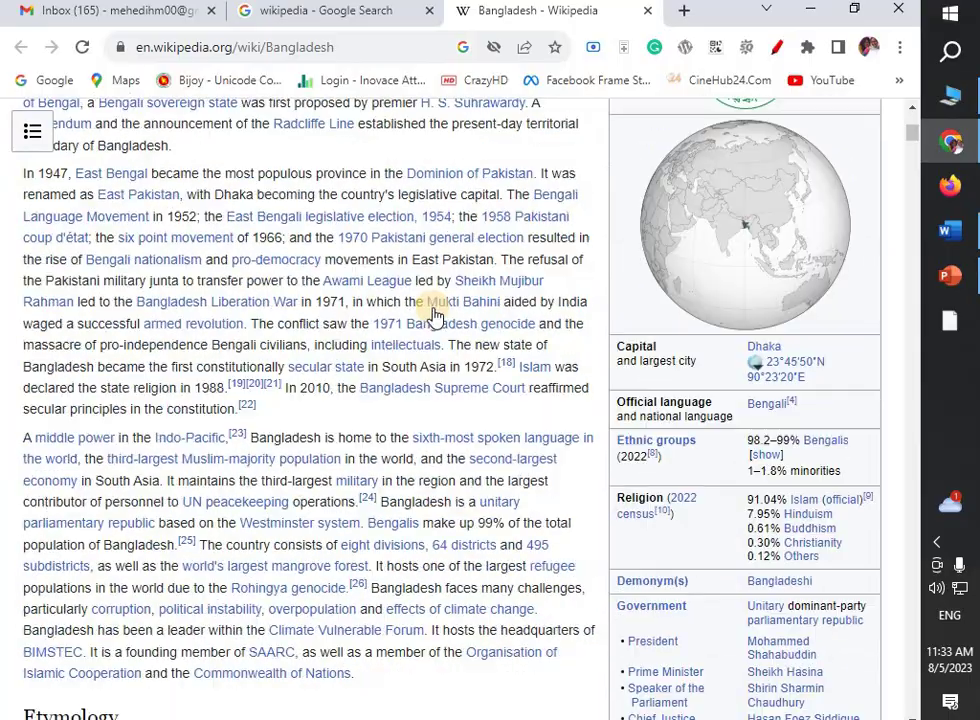
scroll(434, 312, "down", 15)
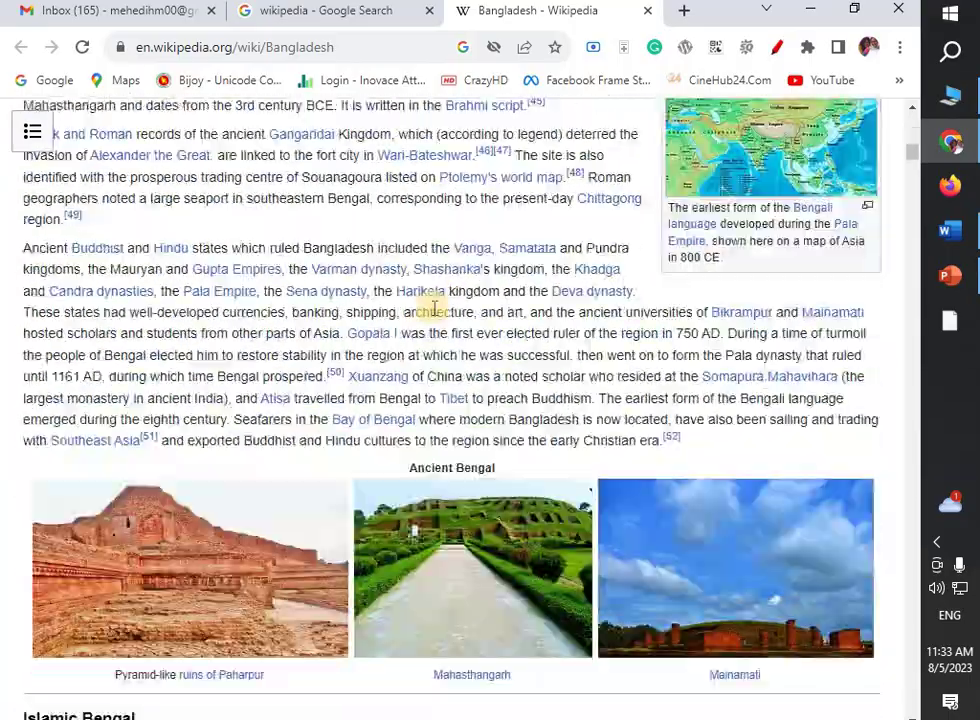
scroll(434, 310, "down", 15)
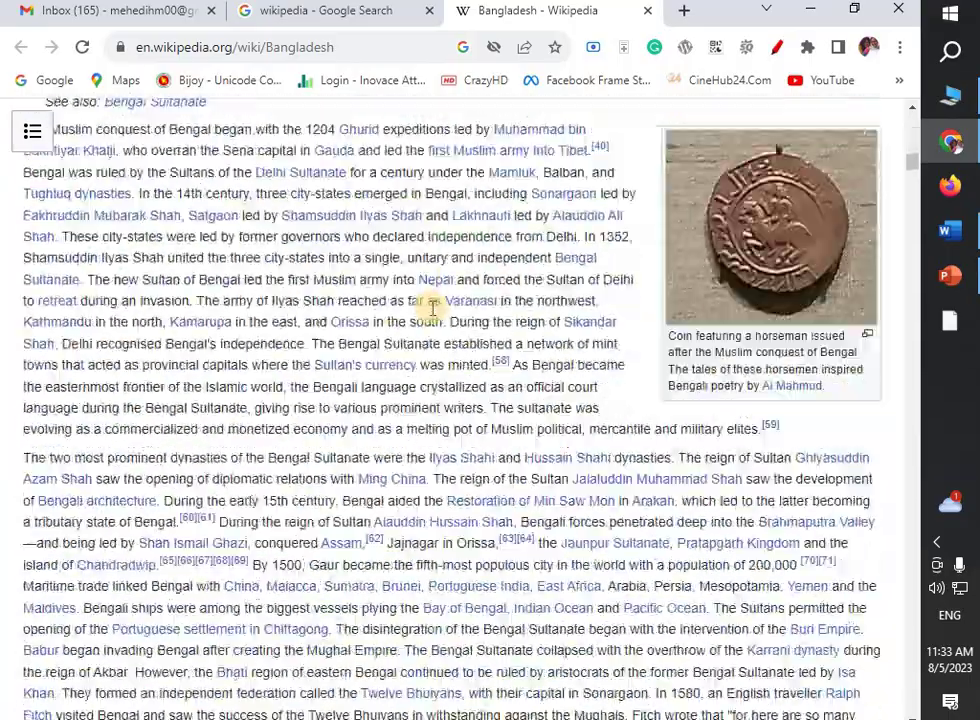
scroll(433, 310, "down", 15)
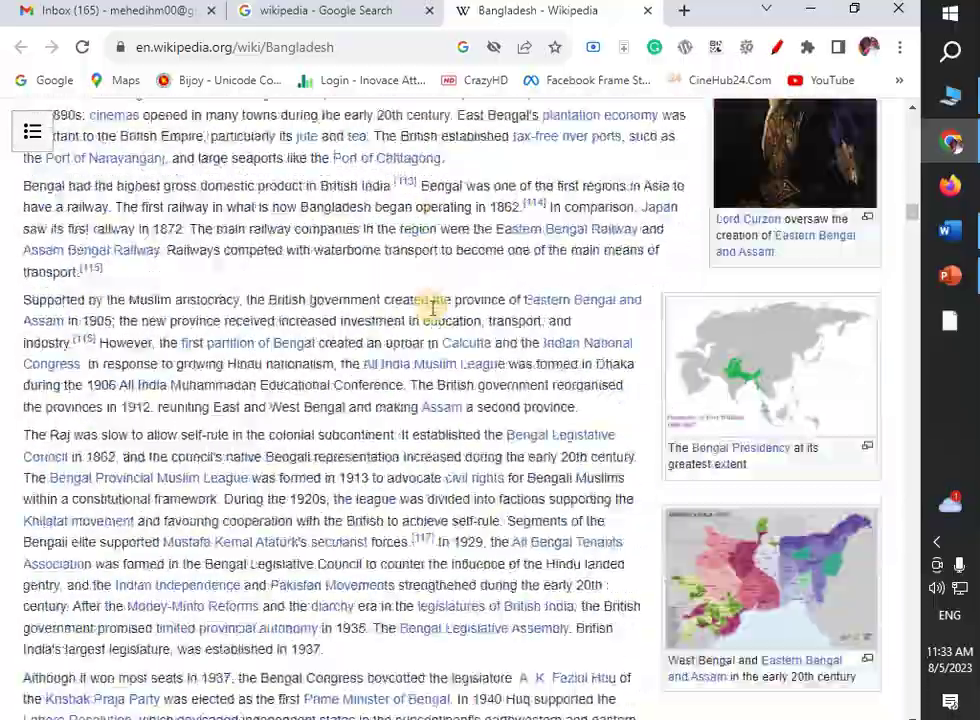
scroll(433, 310, "down", 15)
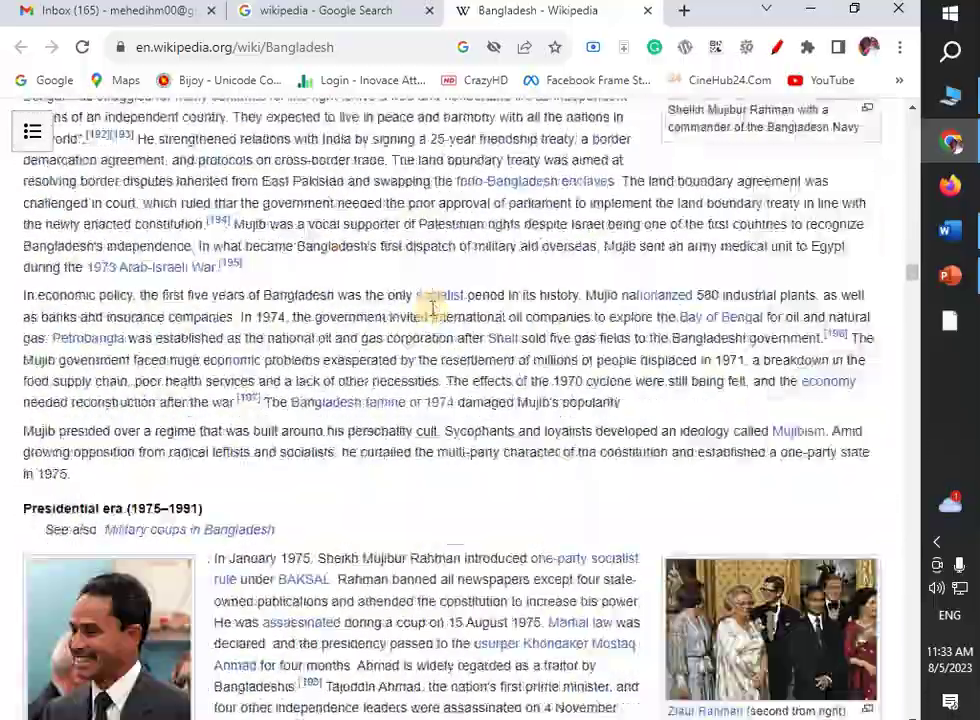
scroll(433, 310, "down", 15)
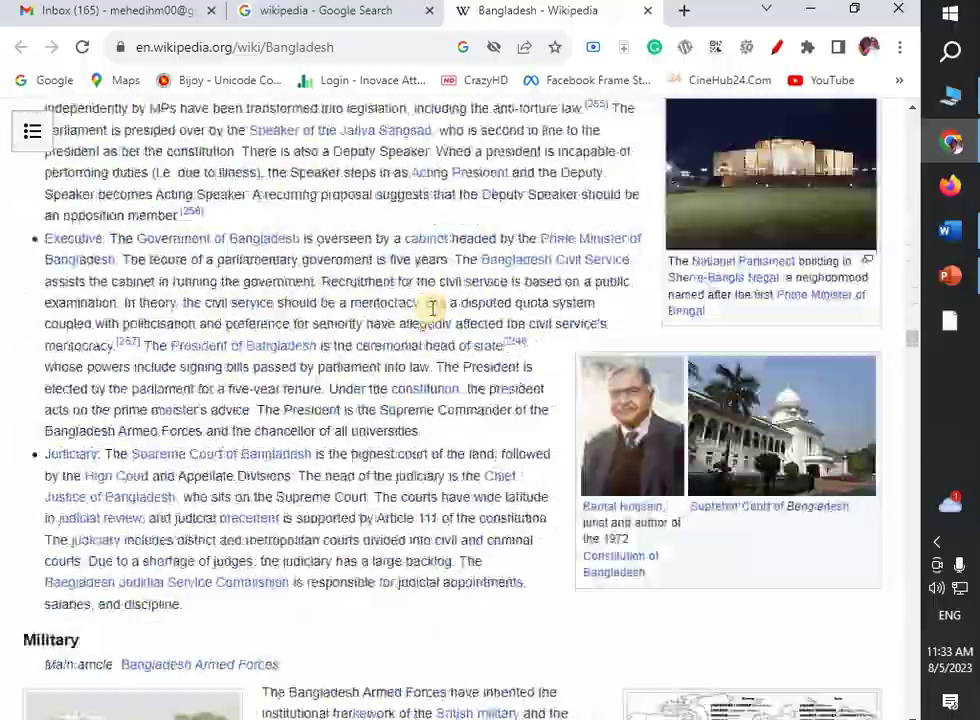
scroll(433, 310, "down", 15)
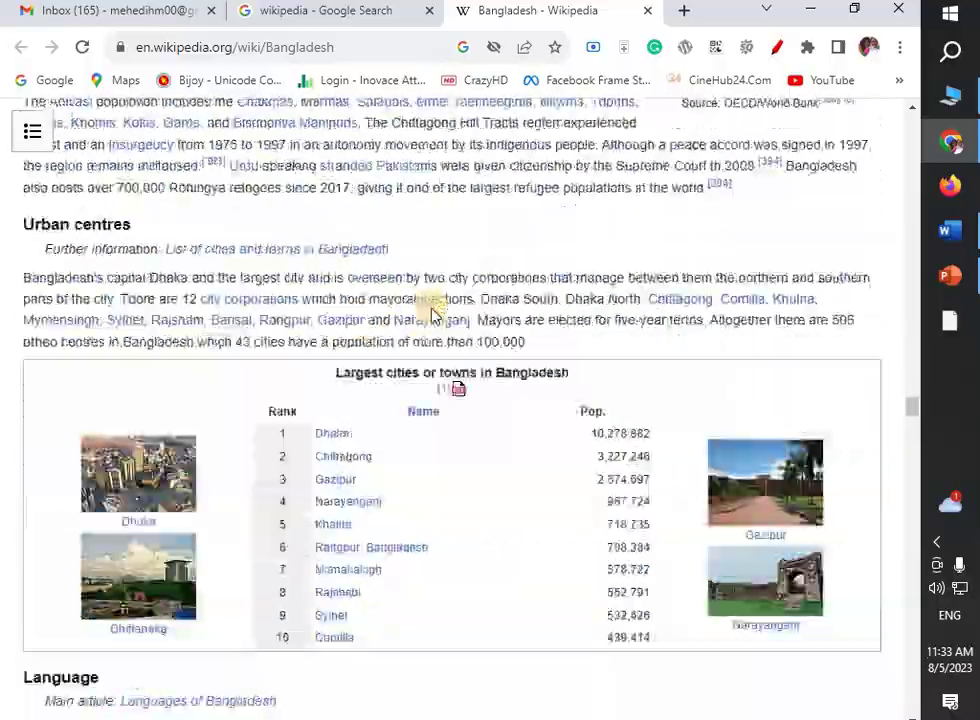
scroll(432, 310, "down", 15)
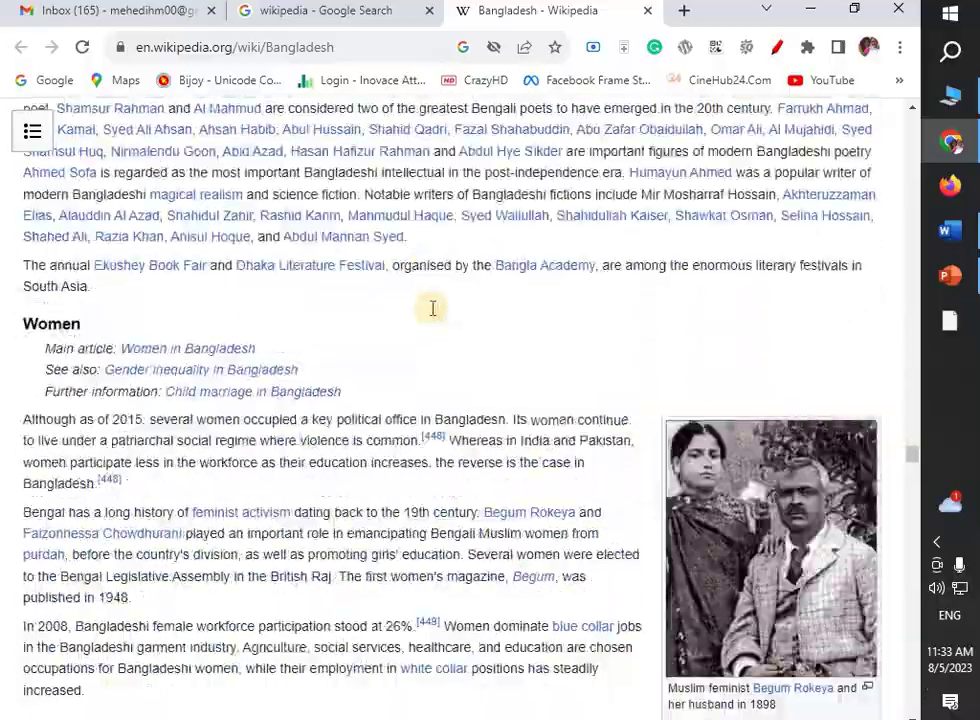
scroll(432, 310, "down", 20)
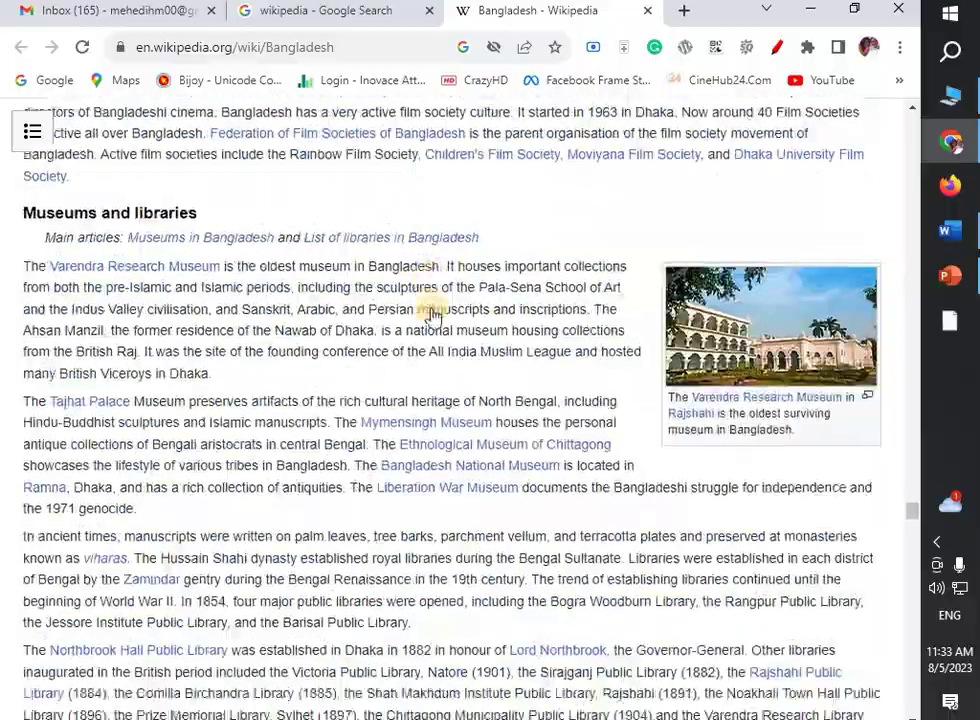
scroll(432, 316, "up", 15)
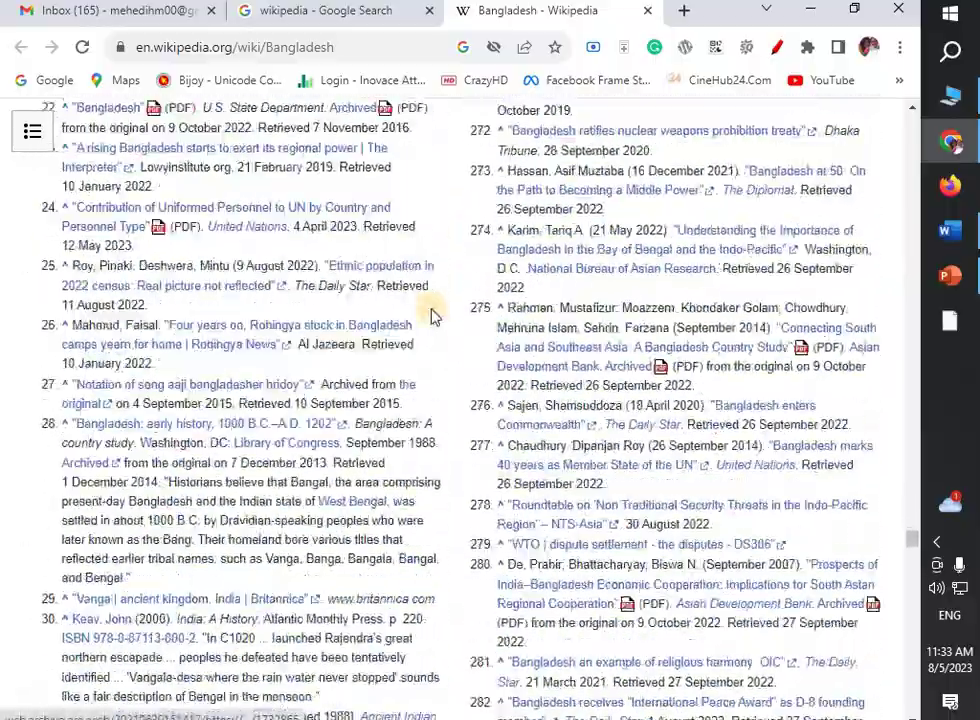
scroll(432, 316, "down", 5)
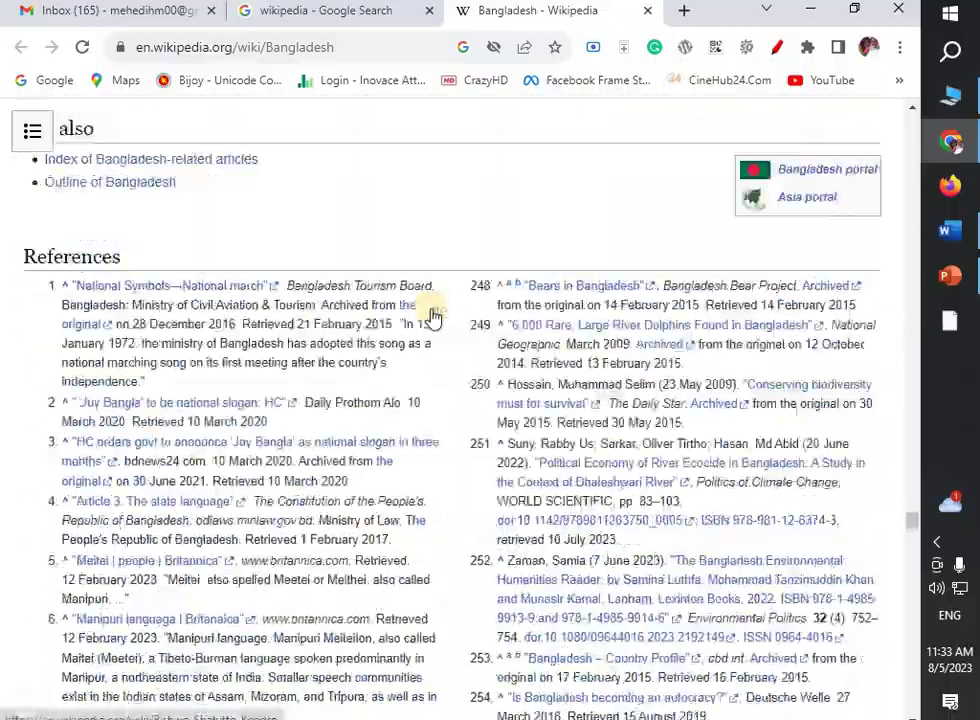
scroll(45, 225, "up", 3)
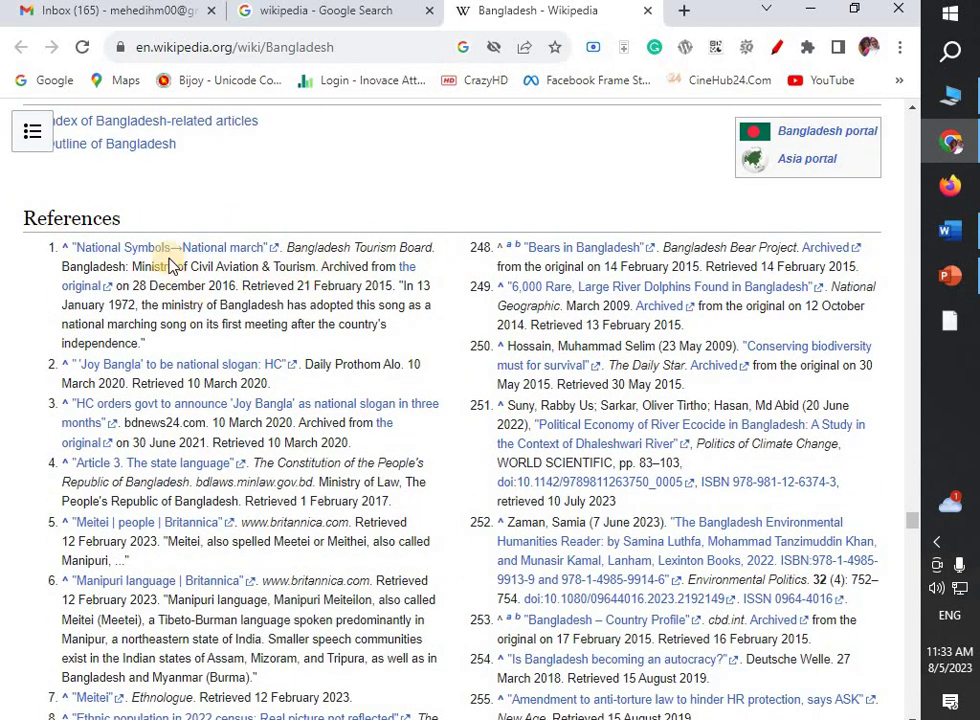
right_click(193, 250)
left_click(258, 263)
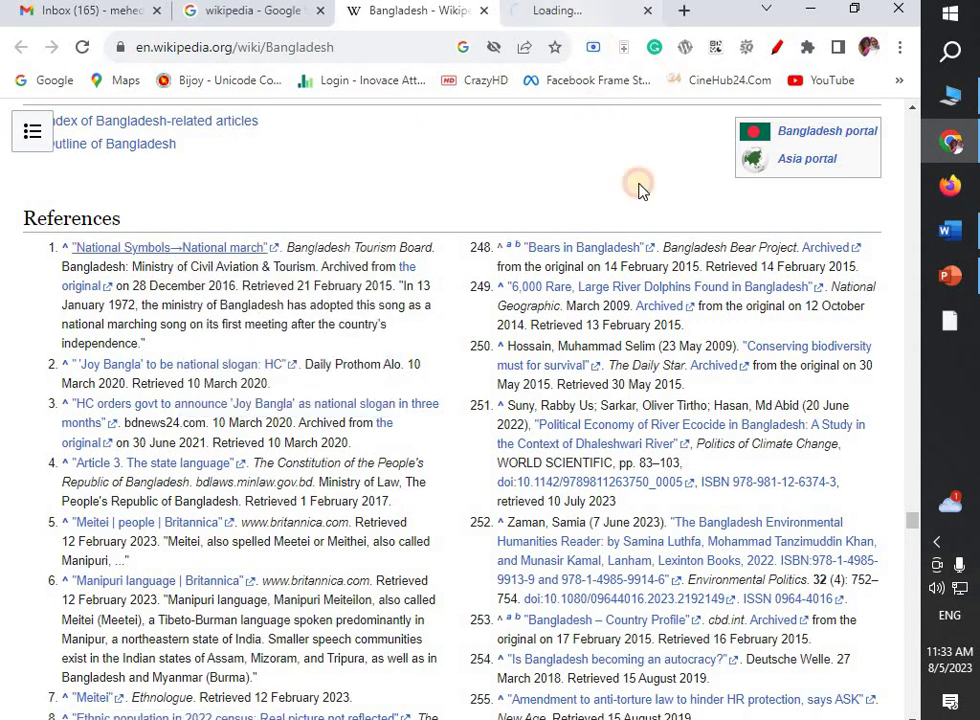
key("ctrl+Tab")
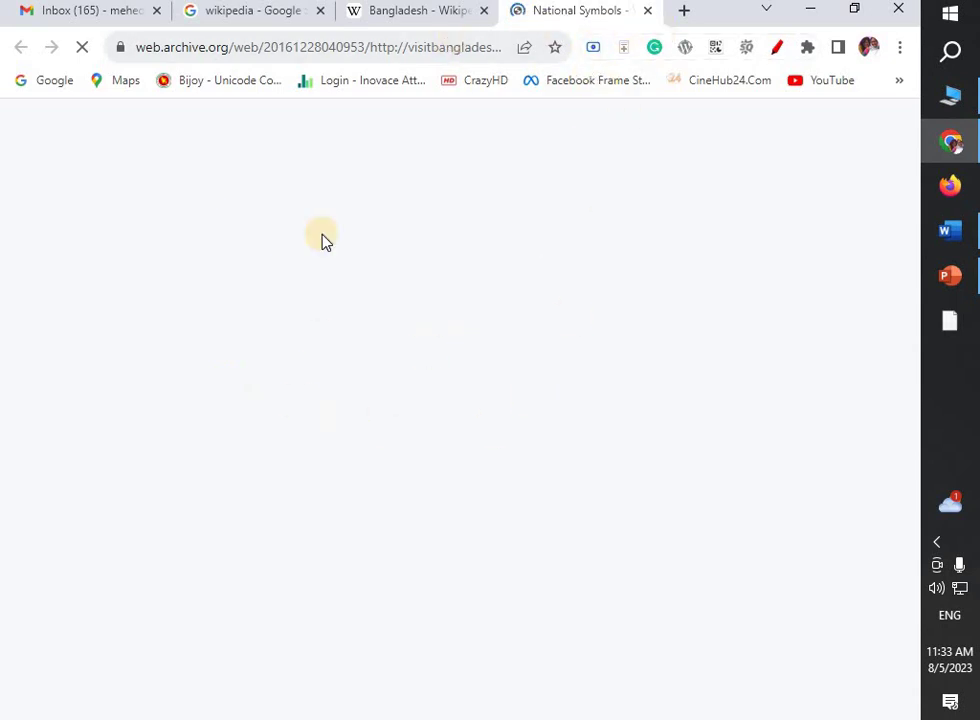
left_click(415, 11)
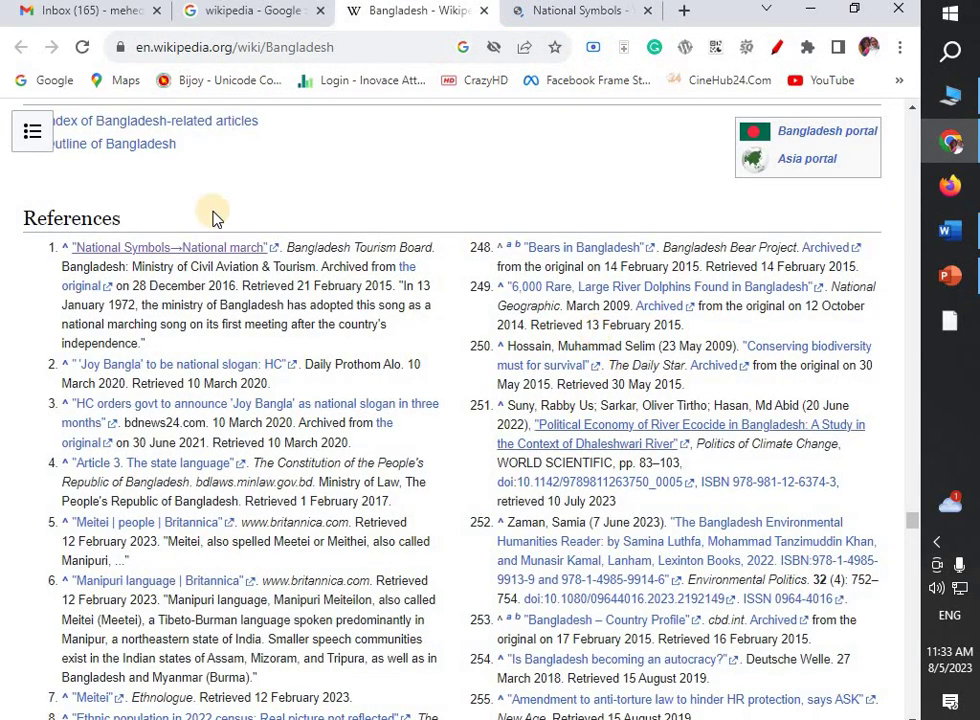
scroll(617, 407, "down", 2)
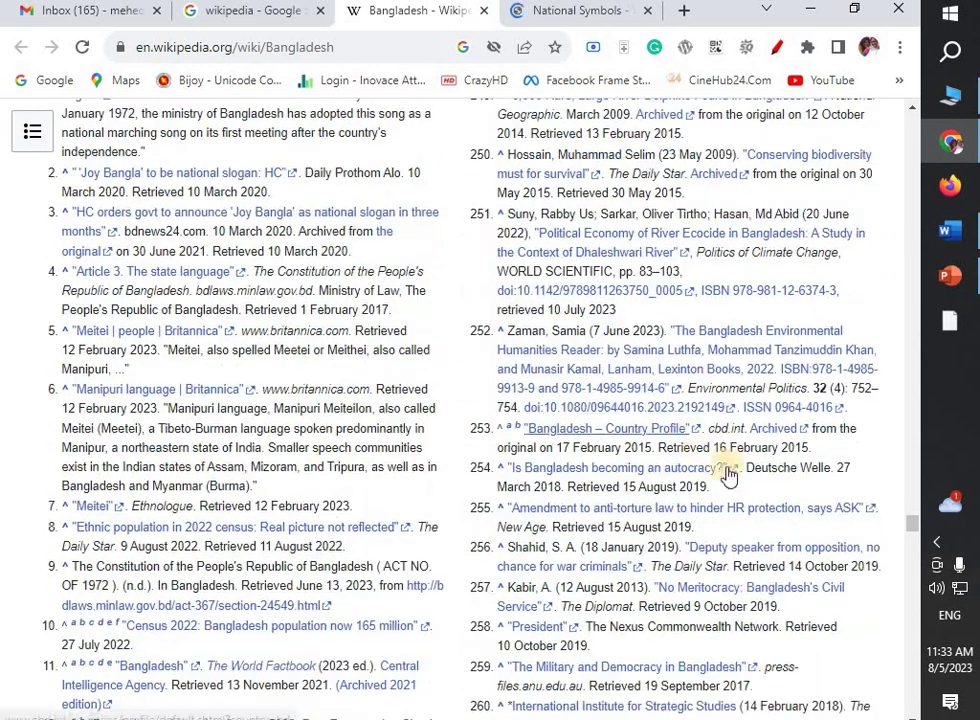
right_click(632, 511)
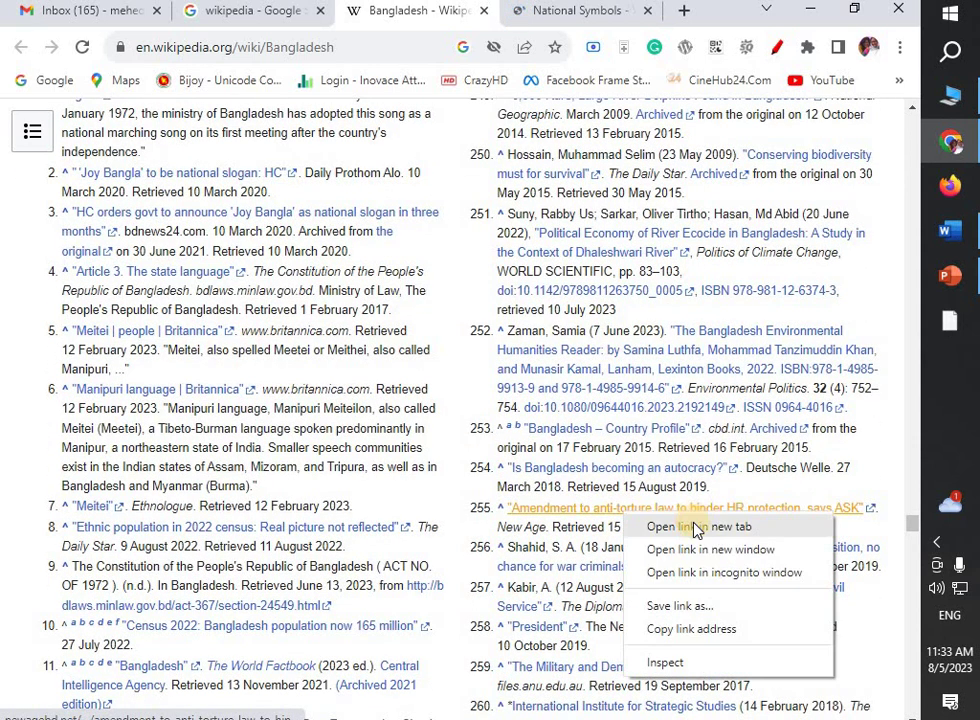
left_click(697, 527)
left_click(597, 11)
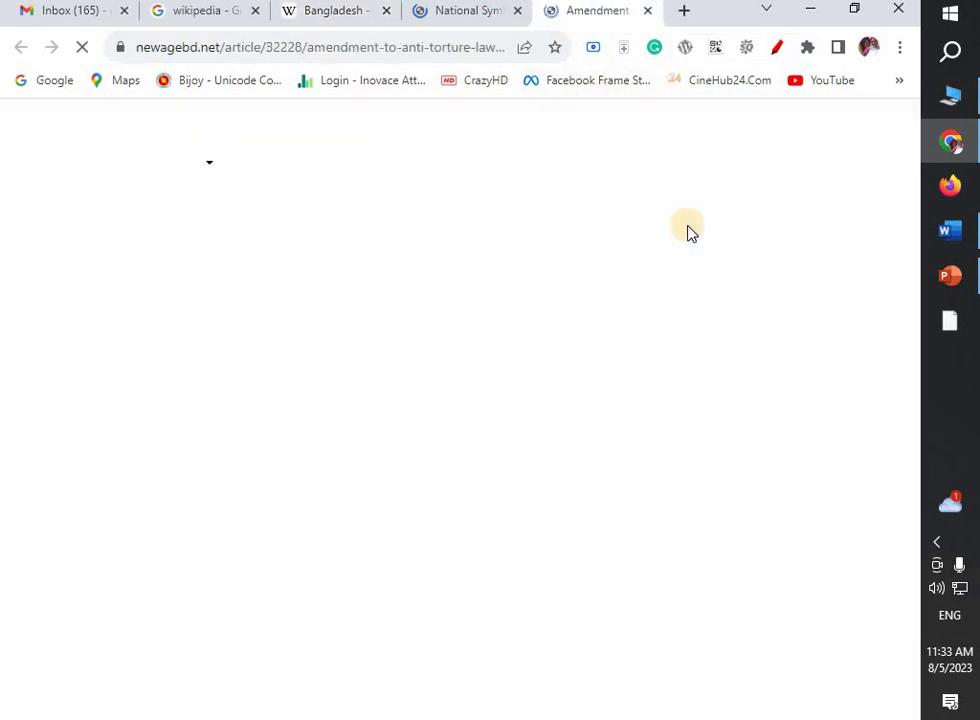
scroll(455, 339, "down", 7)
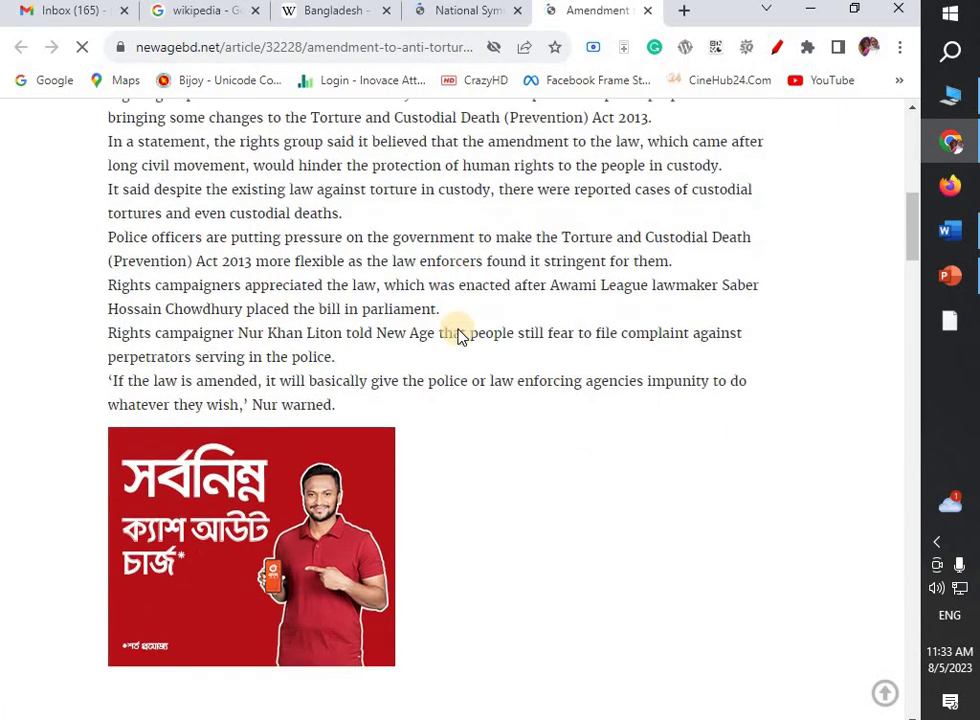
scroll(459, 334, "down", 11)
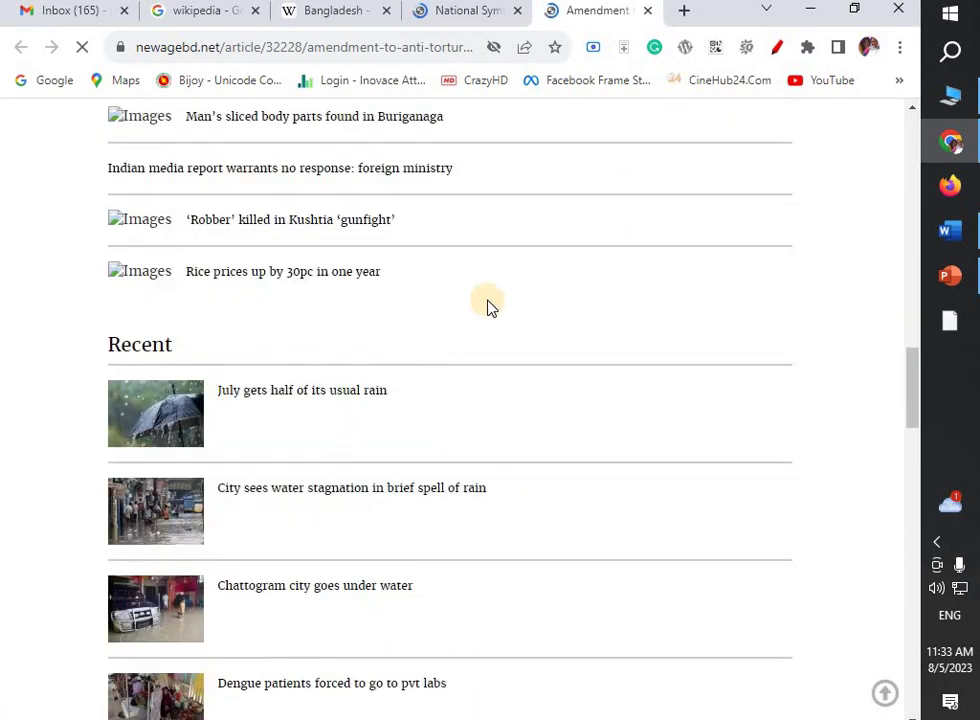
left_click(647, 11)
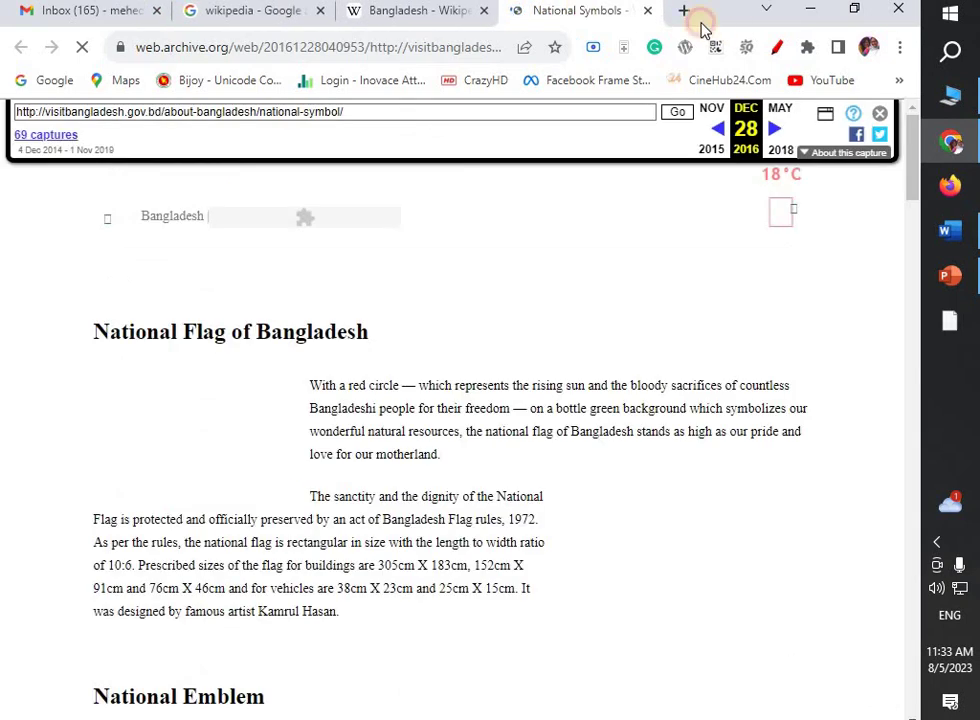
left_click(648, 11)
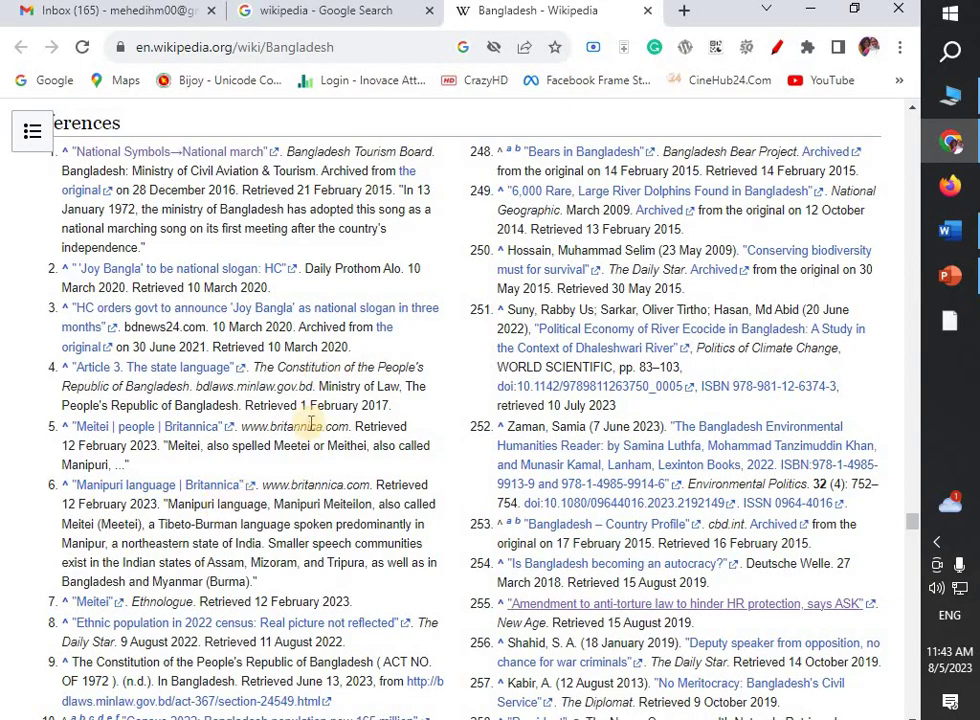
Open the FULLTEXT01.pdf citation from the References, then close it to return to Google's results.
scroll(600, 300, "down", 10)
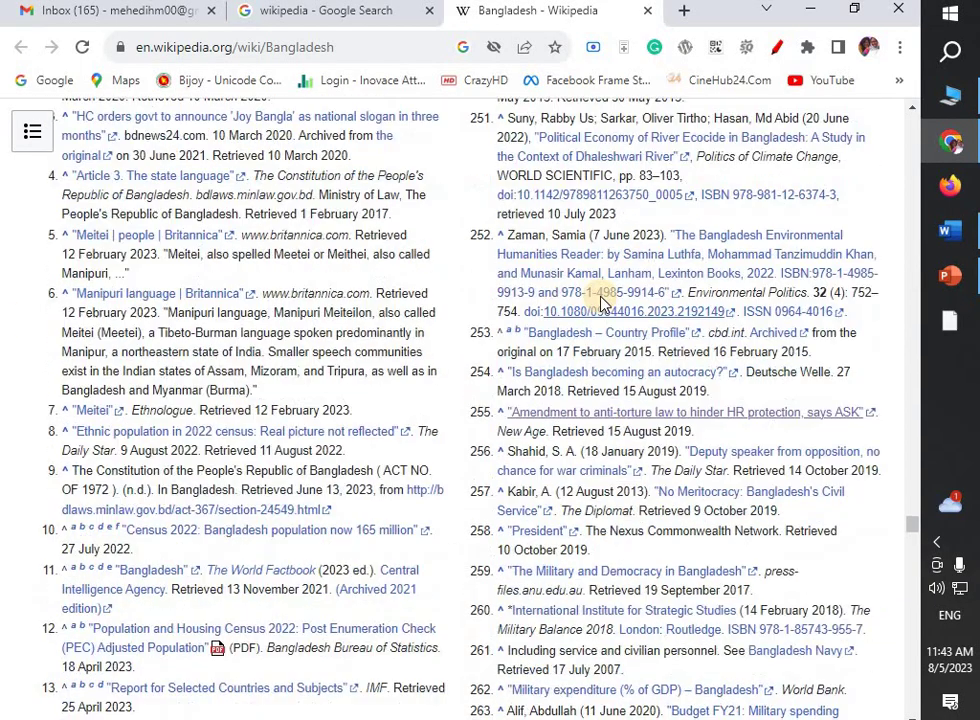
scroll(486, 357, "down", 4)
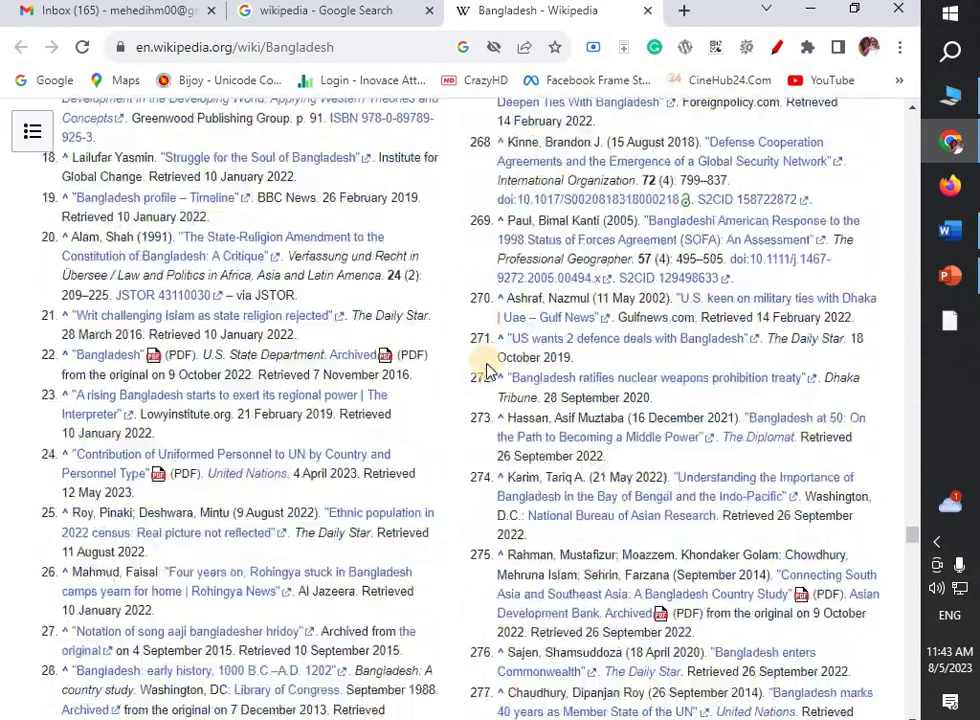
scroll(460, 352, "up", 10)
scroll(450, 347, "up", 15)
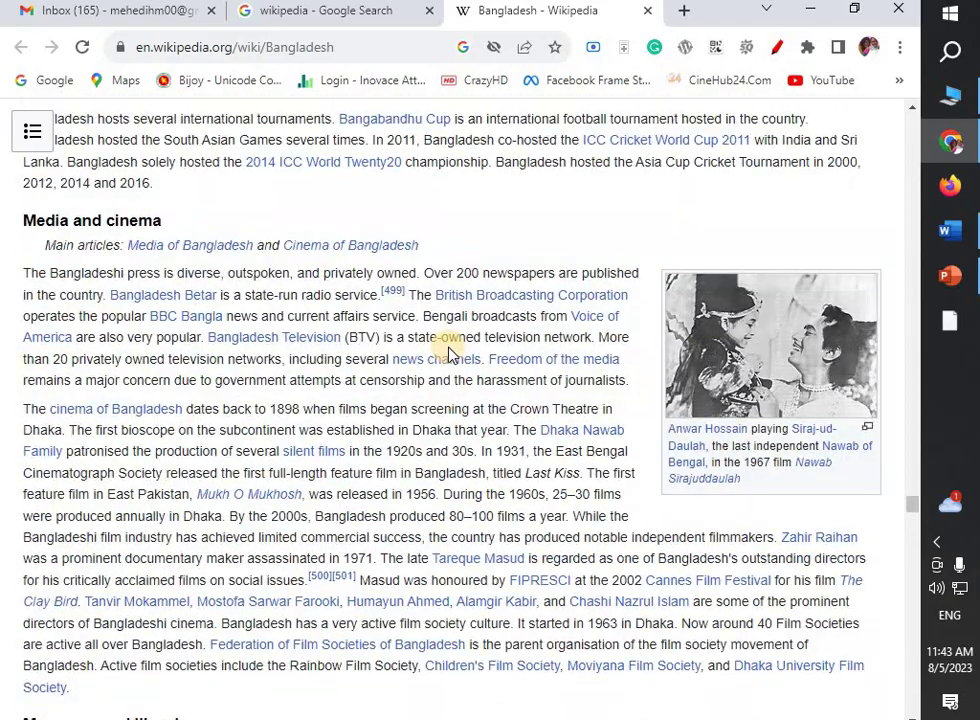
scroll(500, 310, "down", 15)
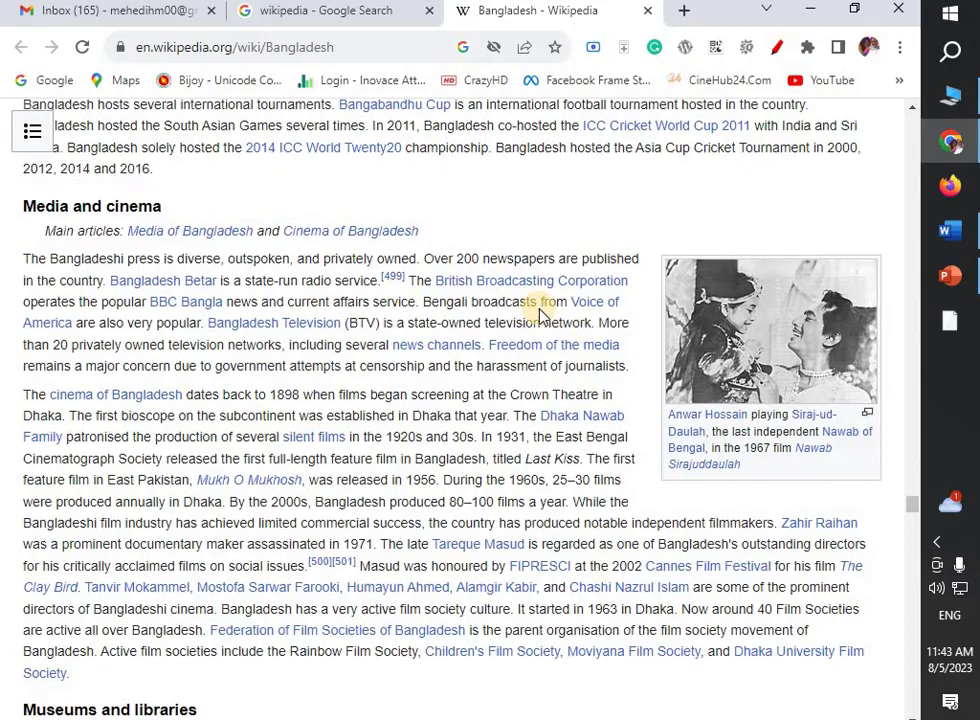
scroll(502, 312, "down", 6)
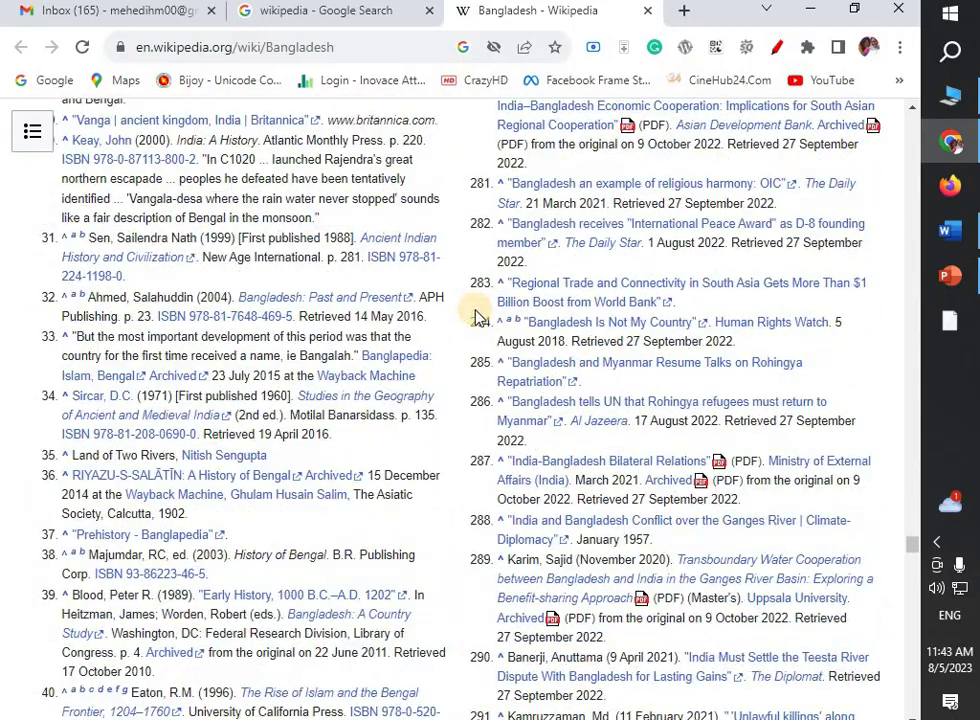
scroll(476, 317, "down", 3)
left_click(668, 368)
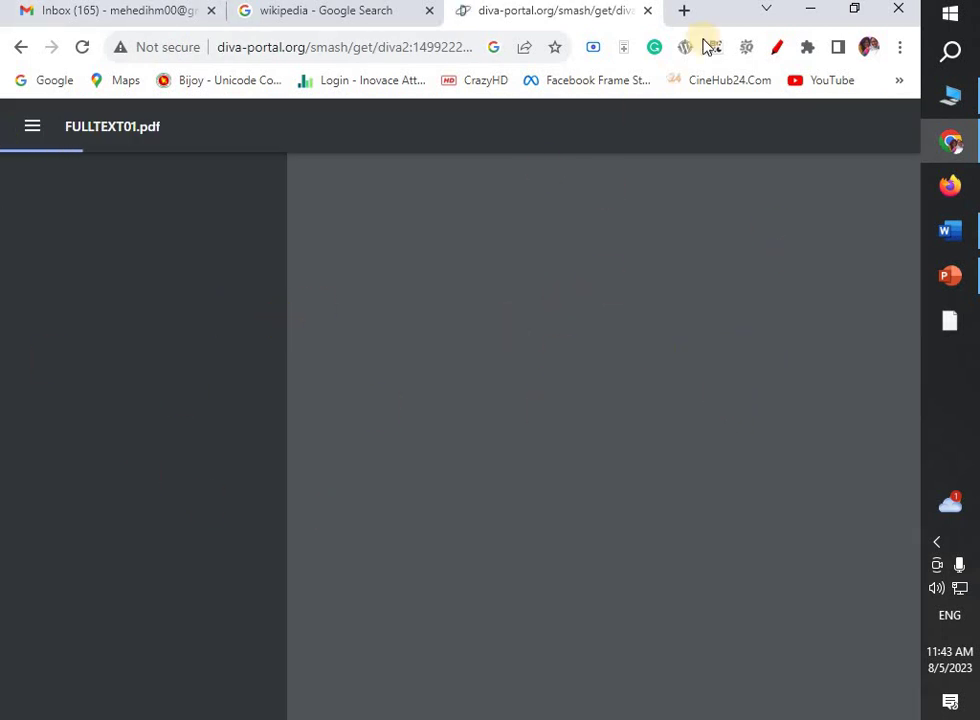
left_click(647, 10)
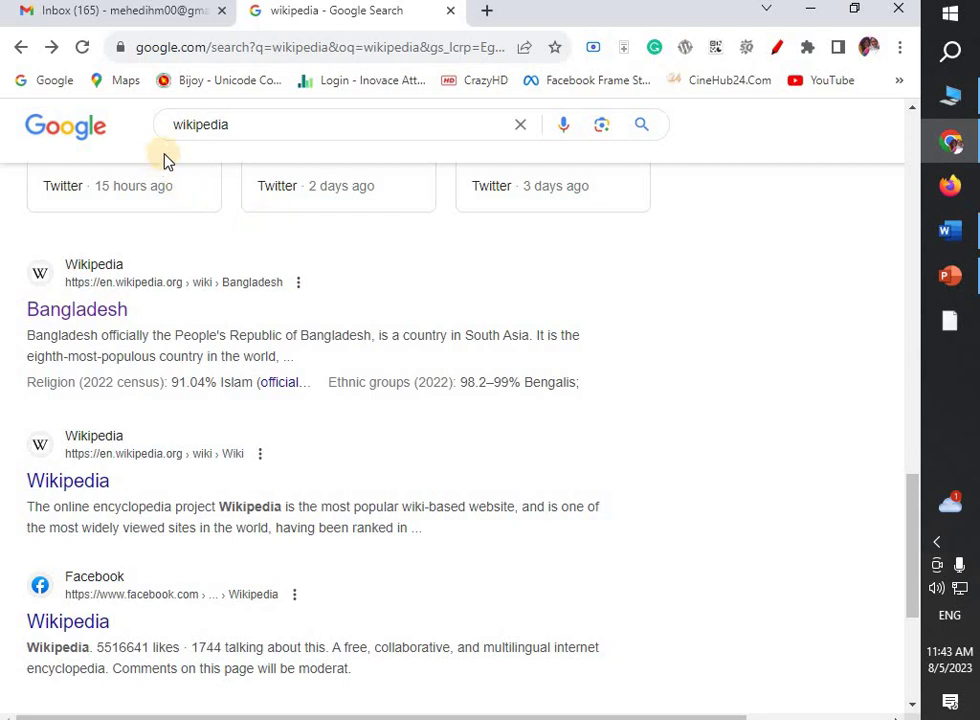
Select the 'wikipedia' query in the Google search box.
left_click(316, 118)
double_click(317, 116)
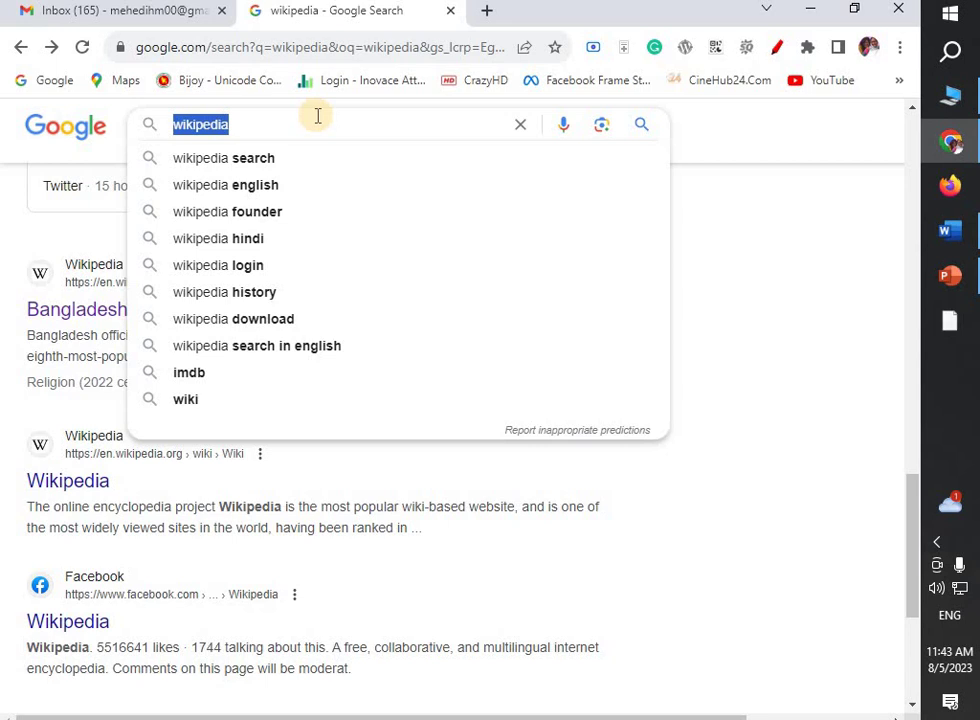
left_click(783, 311)
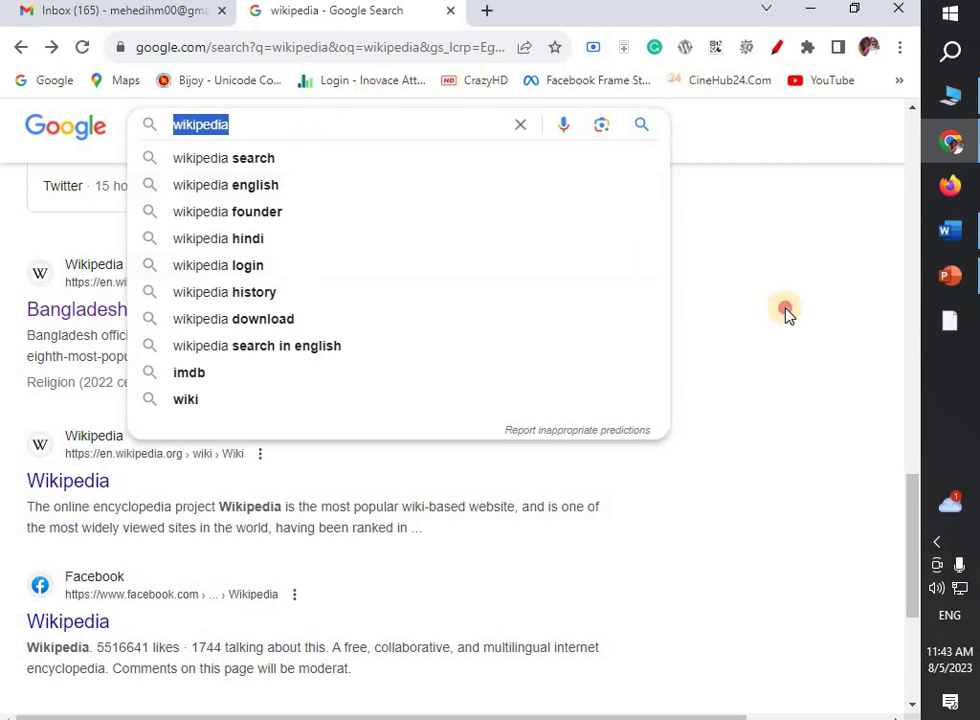
left_click(316, 125)
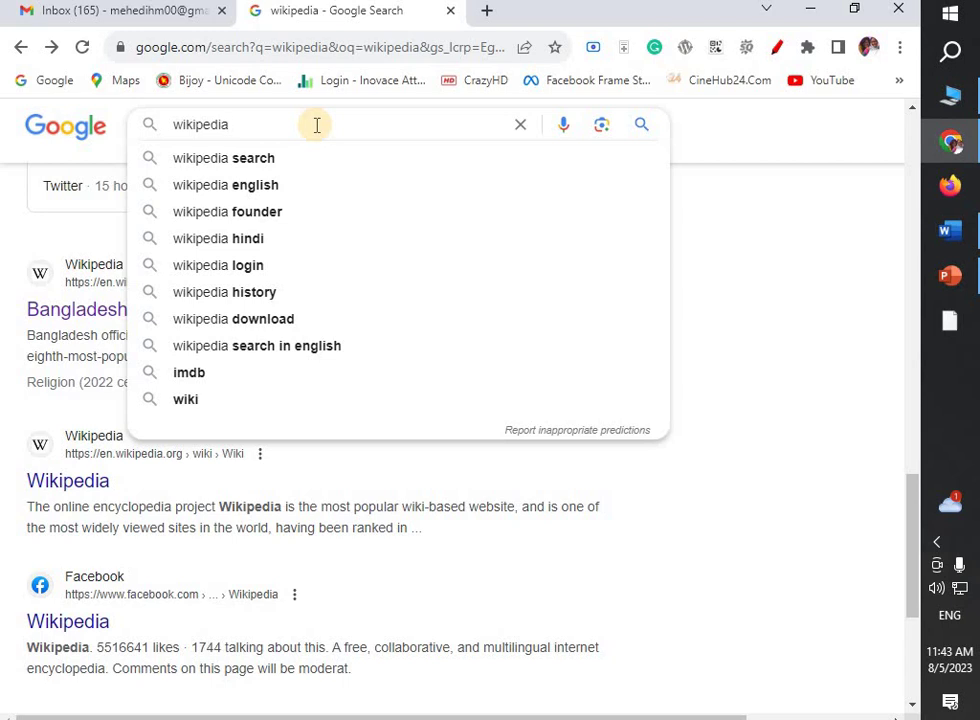
Replace the search tab with a new tab and go to wikipedia.org by typing 'wiki'.
left_click(487, 10)
left_click(431, 11)
left_click(253, 53)
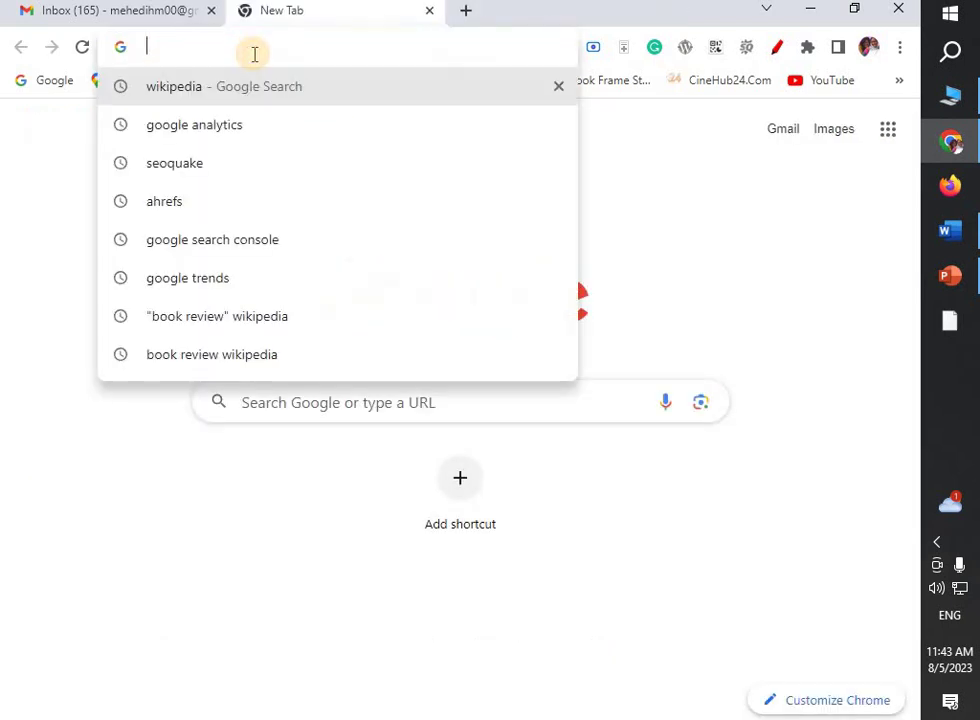
type("wikipedia.org")
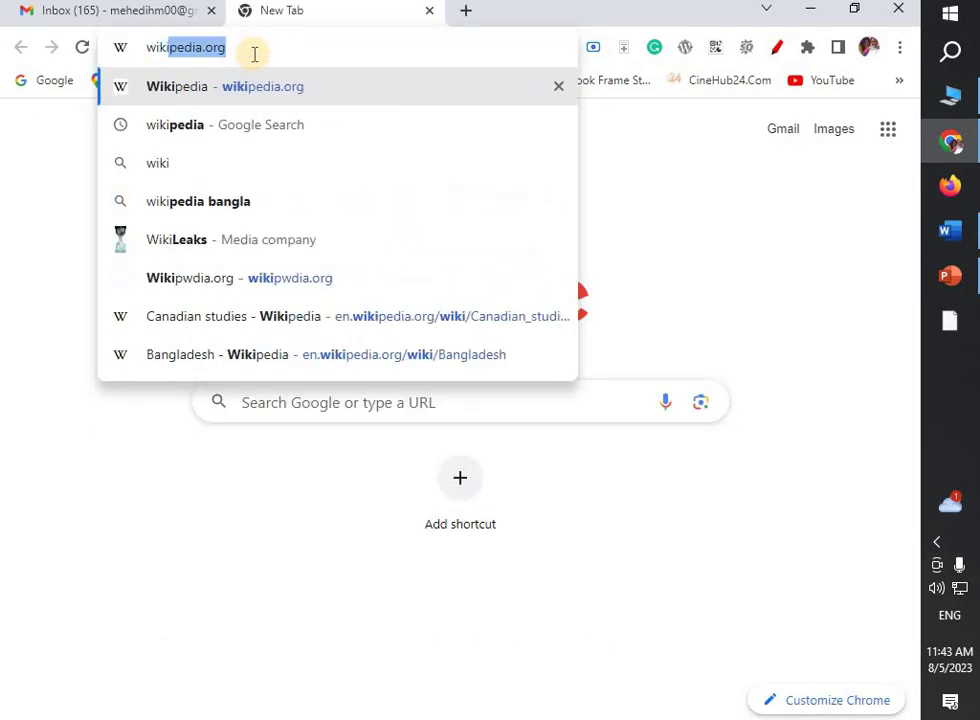
key("Return")
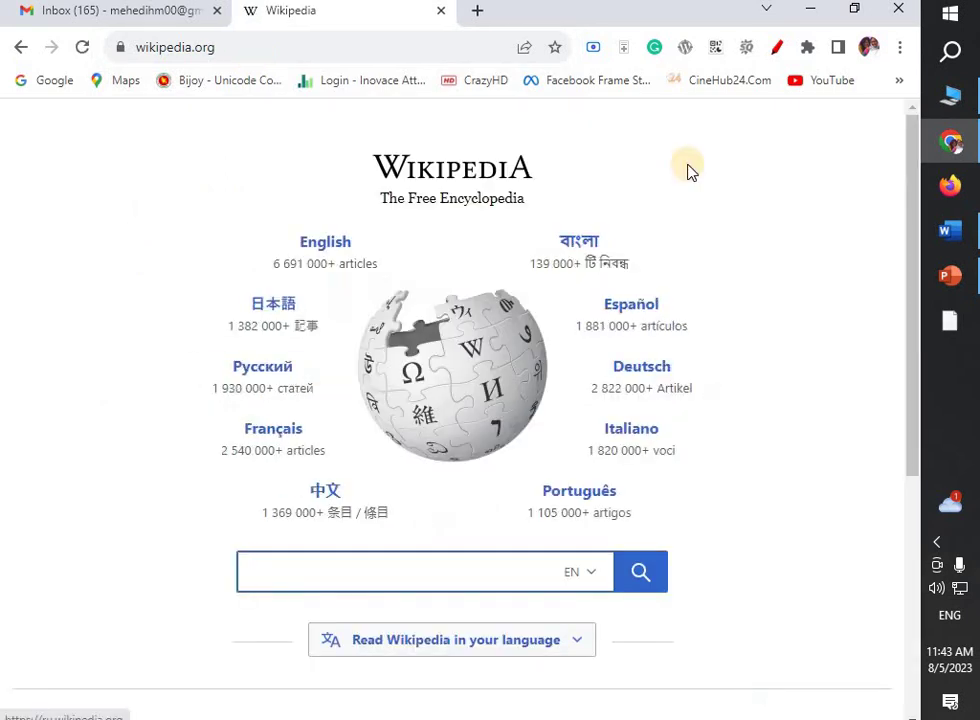
Zoom the wikipedia.org portal out with Ctrl+minus, then back to normal size with Ctrl+plus.
scroll(444, 272, "down", 4)
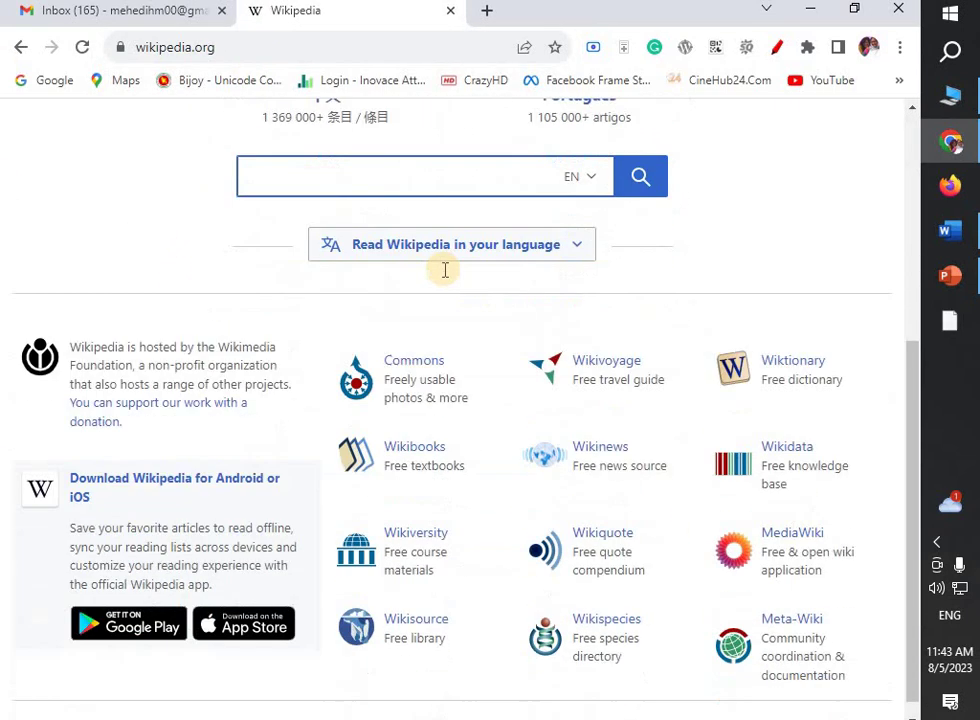
scroll(446, 276, "up", 4)
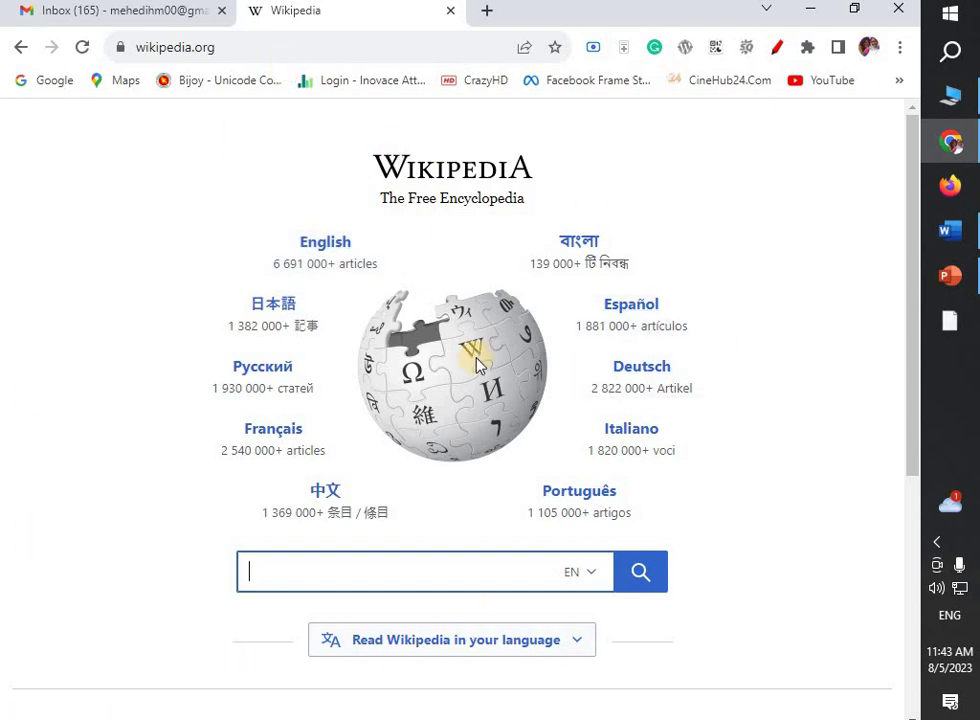
scroll(619, 370, "down", 3)
key("ctrl+minus")
scroll(680, 360, "up", 3)
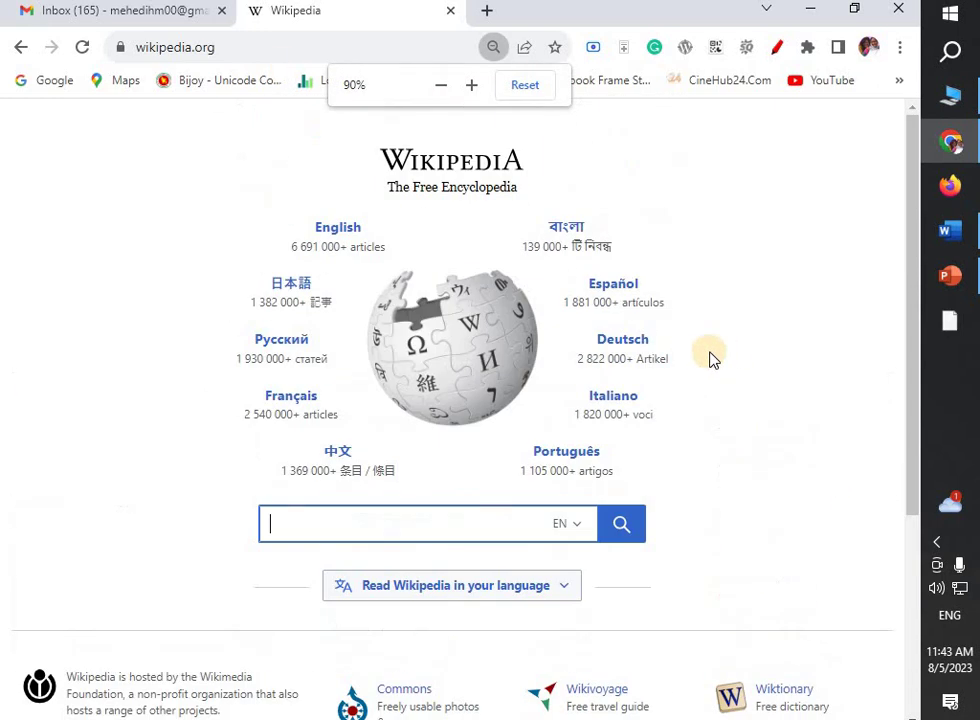
key("ctrl+minus")
key("ctrl+minus")
key("ctrl+minus")
key("ctrl+plus")
key("ctrl+plus")
key("ctrl+plus")
key("ctrl+plus")
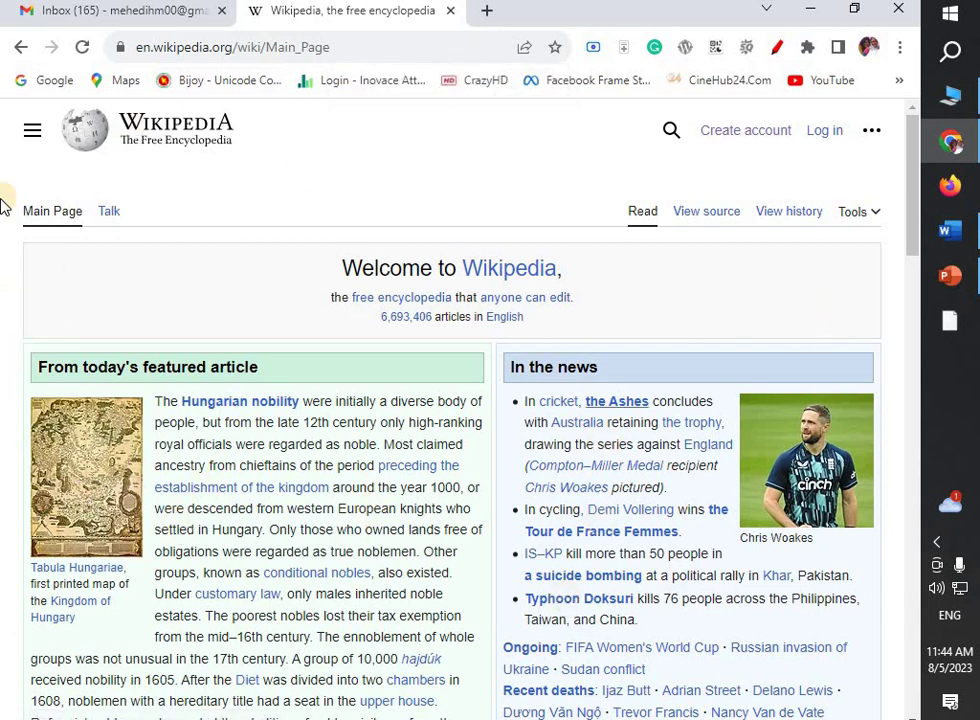
Open Wikipedia's Create account form and copy the Gmail account's e-mail address from its avatar menu.
left_click(752, 137)
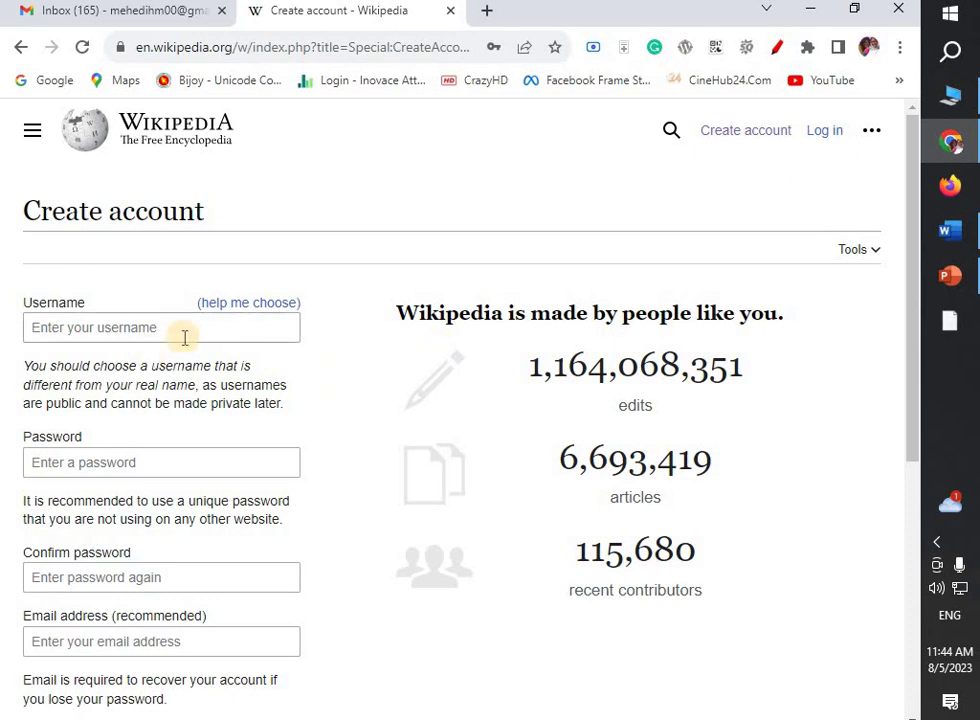
left_click(184, 330)
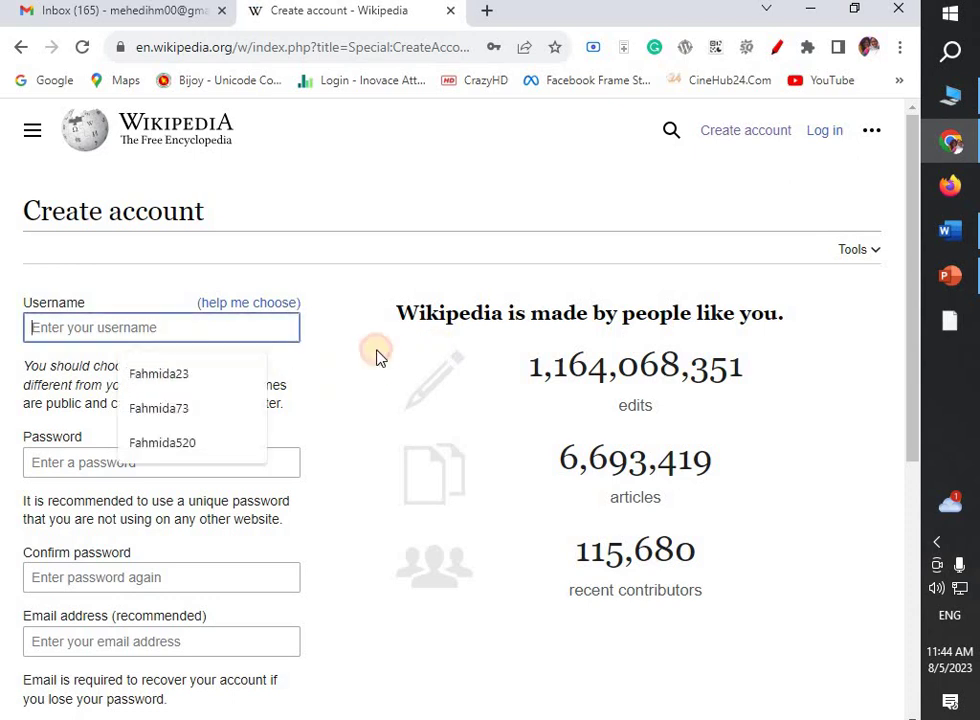
left_click(128, 14)
left_click(884, 132)
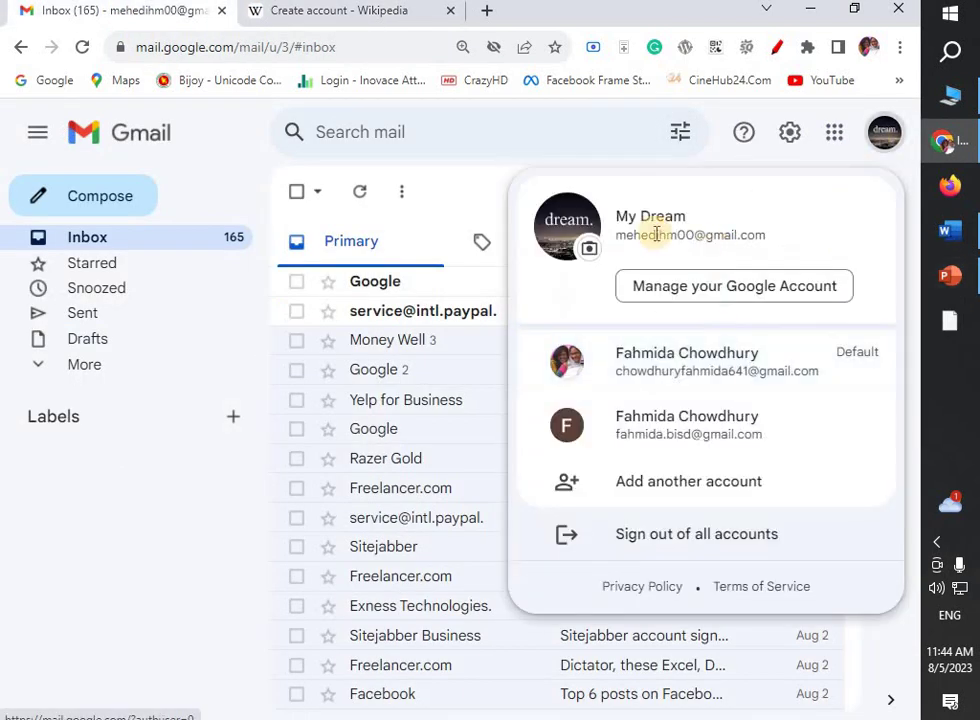
double_click(654, 235)
left_click(645, 236)
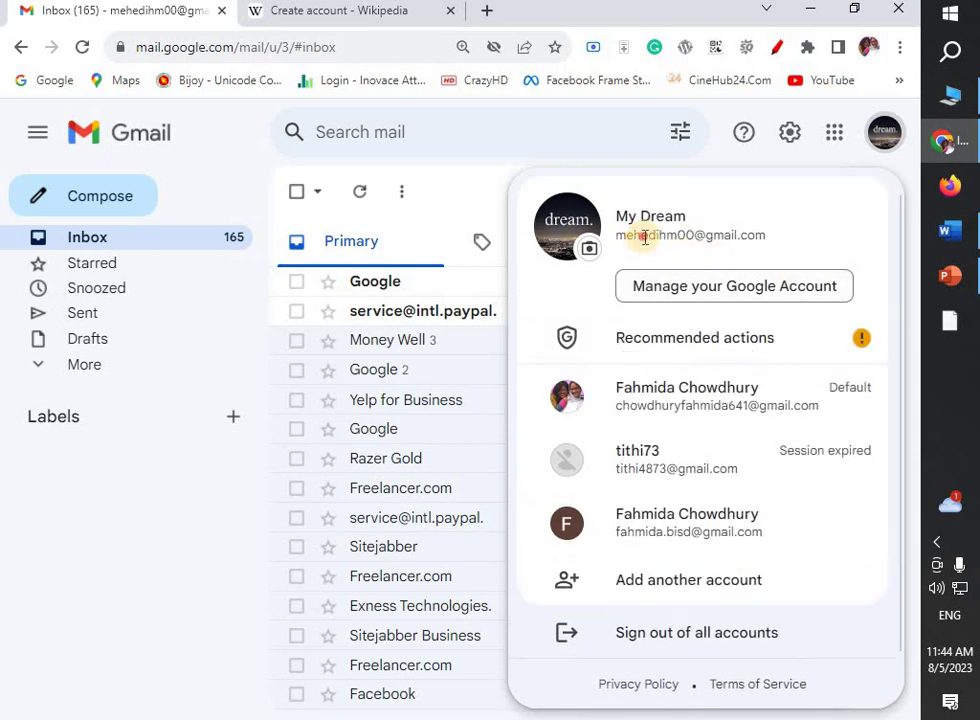
triple_click(660, 238)
key("ctrl+c")
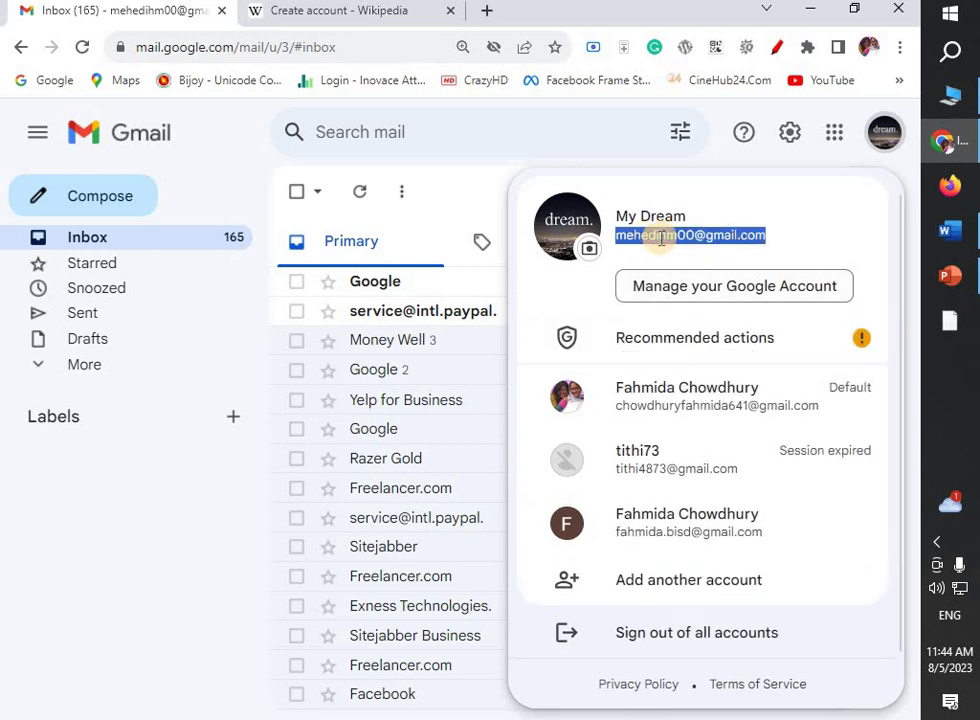
left_click(357, 14)
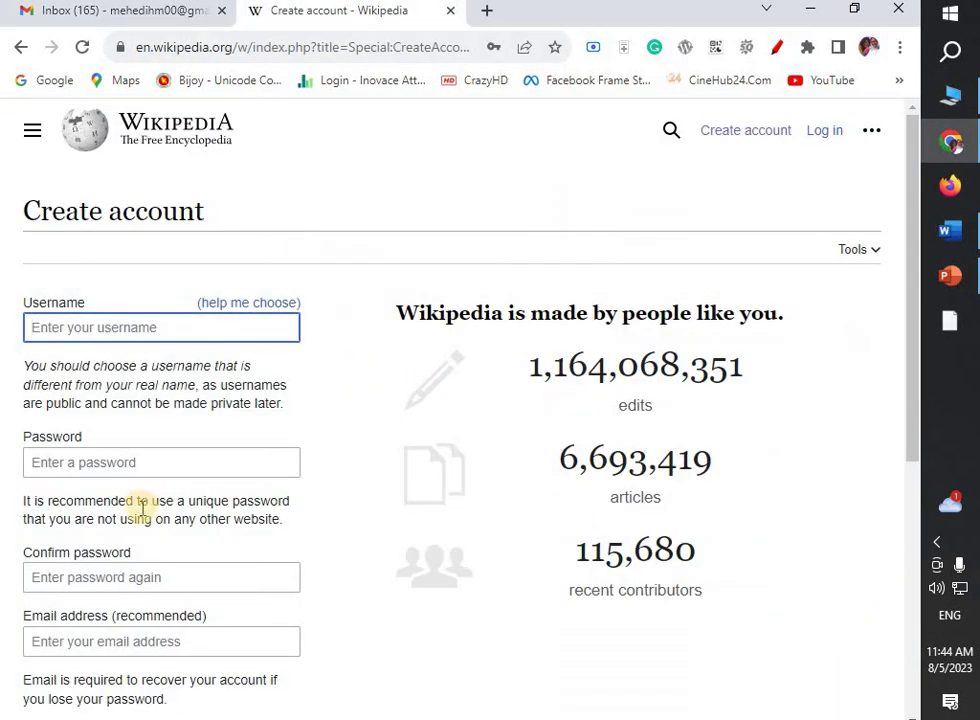
Paste the copied Gmail address into the form's Email address field.
scroll(223, 560, "down", 1)
left_click(201, 549)
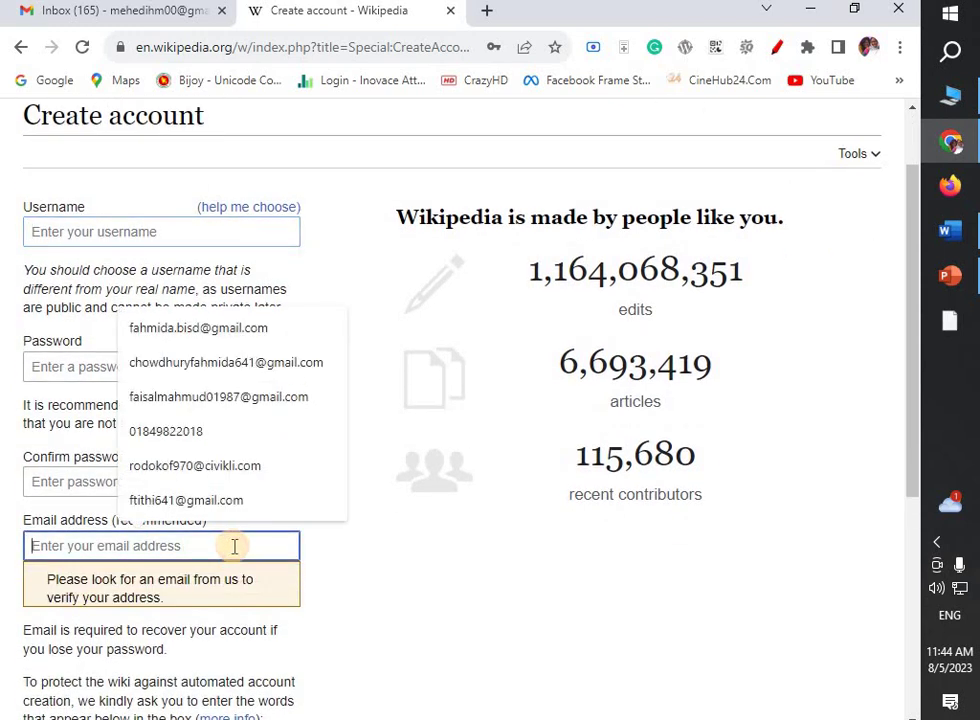
key("ctrl+v")
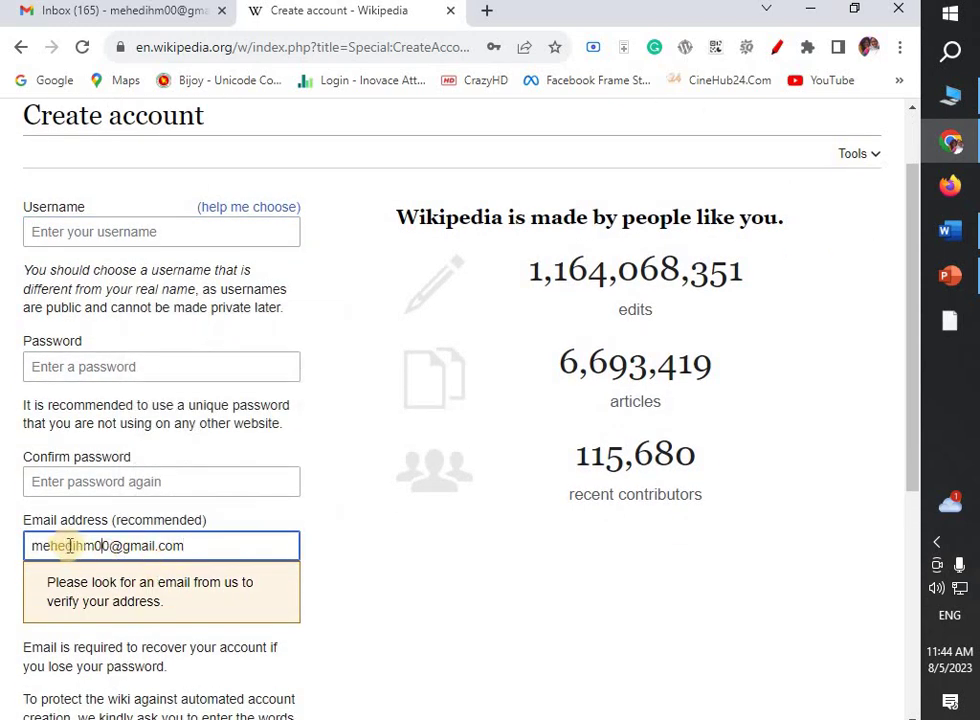
Build the username from the e-mail's first part plus added digits, capitalising its first letter.
left_click_drag(72, 546, 28, 546)
key("ctrl+c")
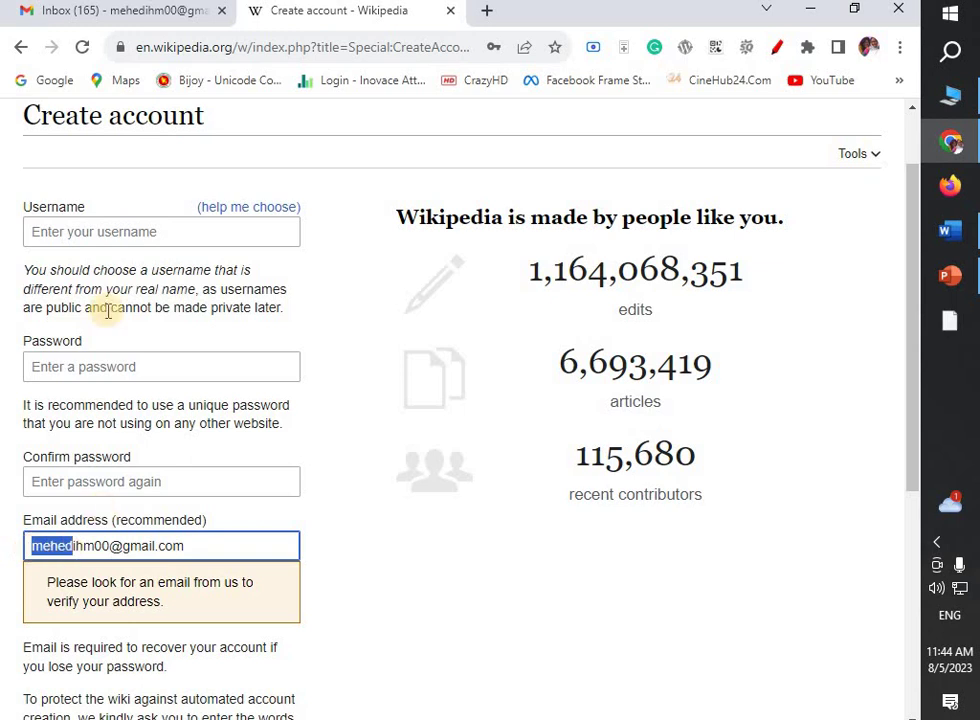
left_click(133, 232)
key("ctrl+v")
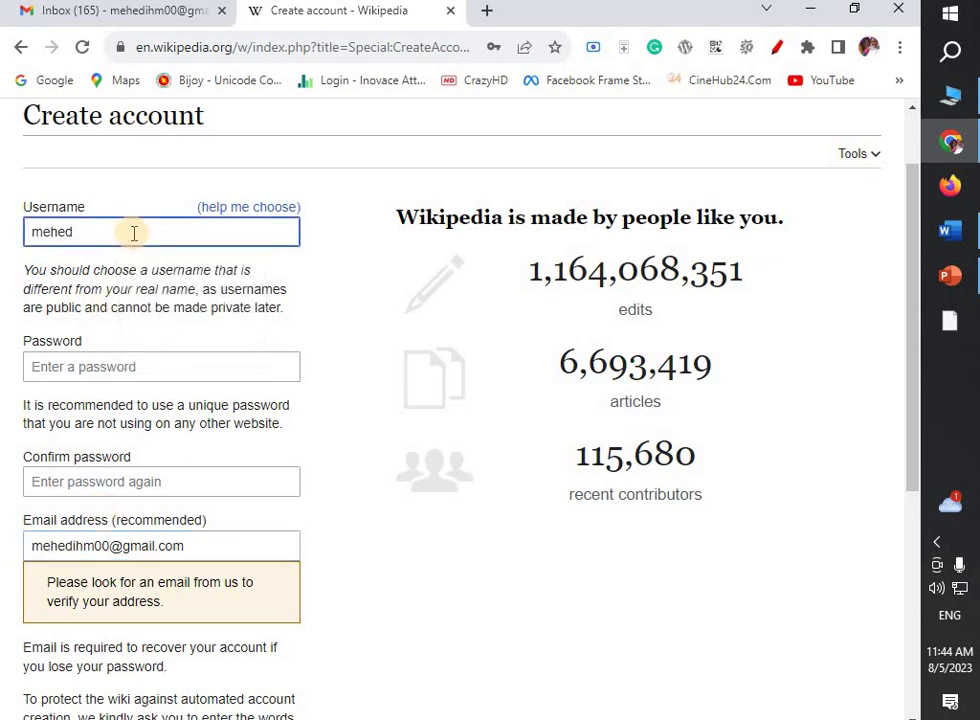
type("i")
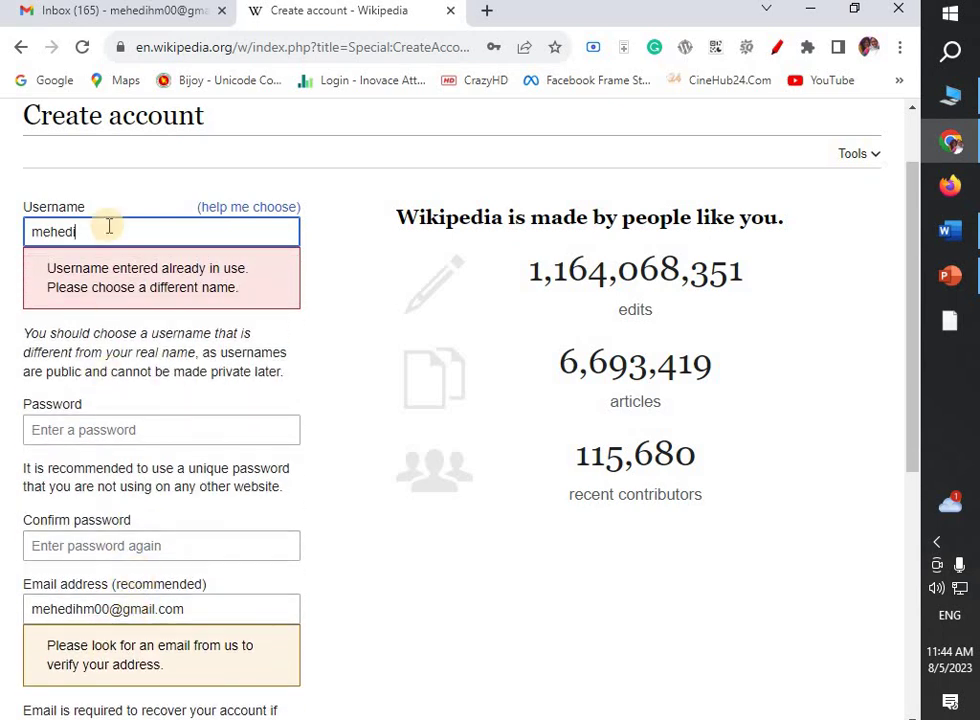
type("hm")
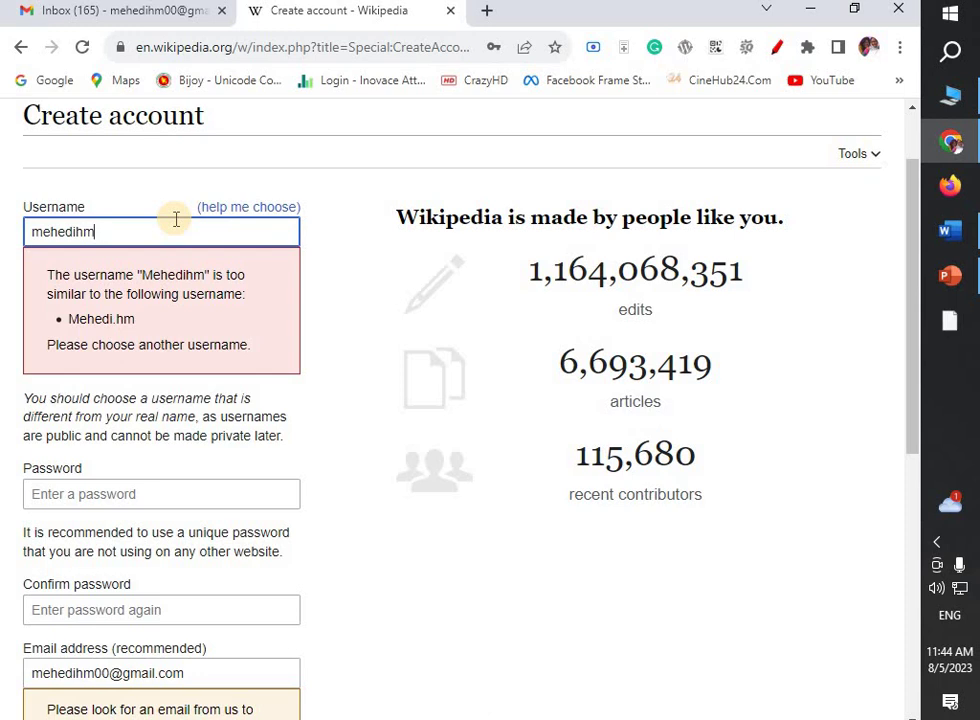
type("12")
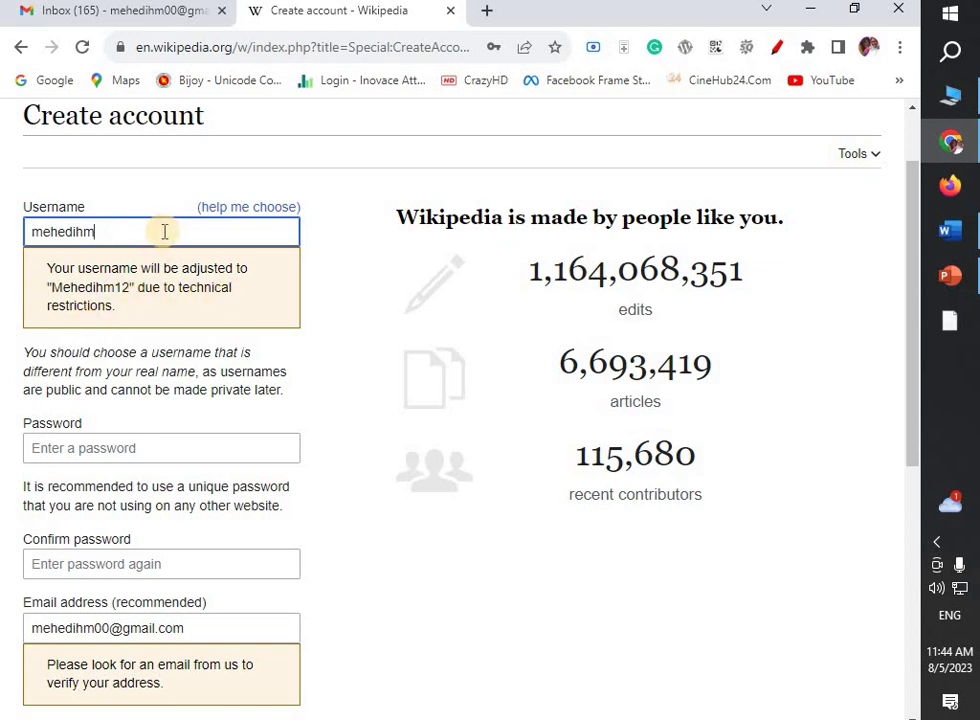
type("23")
key("BackSpace")
type("00")
key("shift+Right")
type("M")
key("Tab")
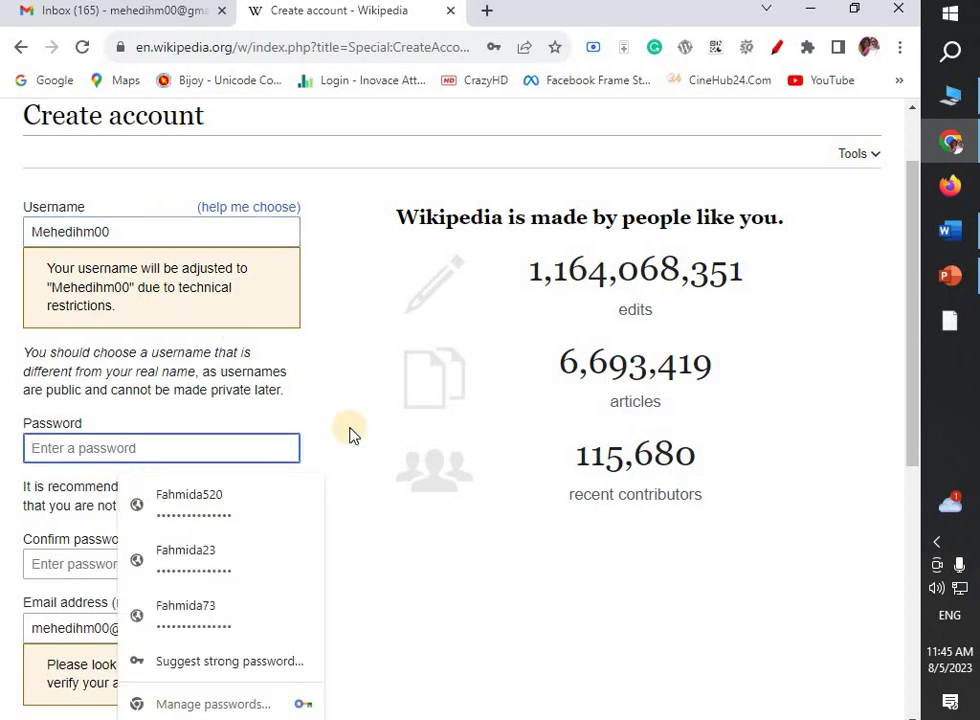
Check Chrome's saved-passwords manager from the Password field, then close it.
left_click(193, 238)
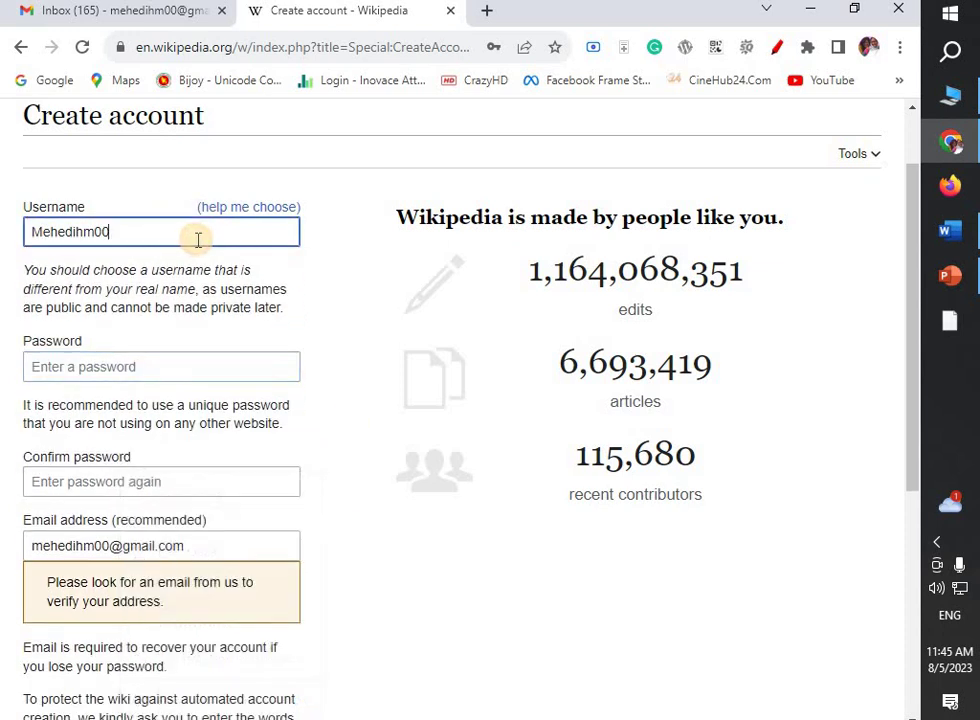
left_click(120, 367)
left_click(176, 236)
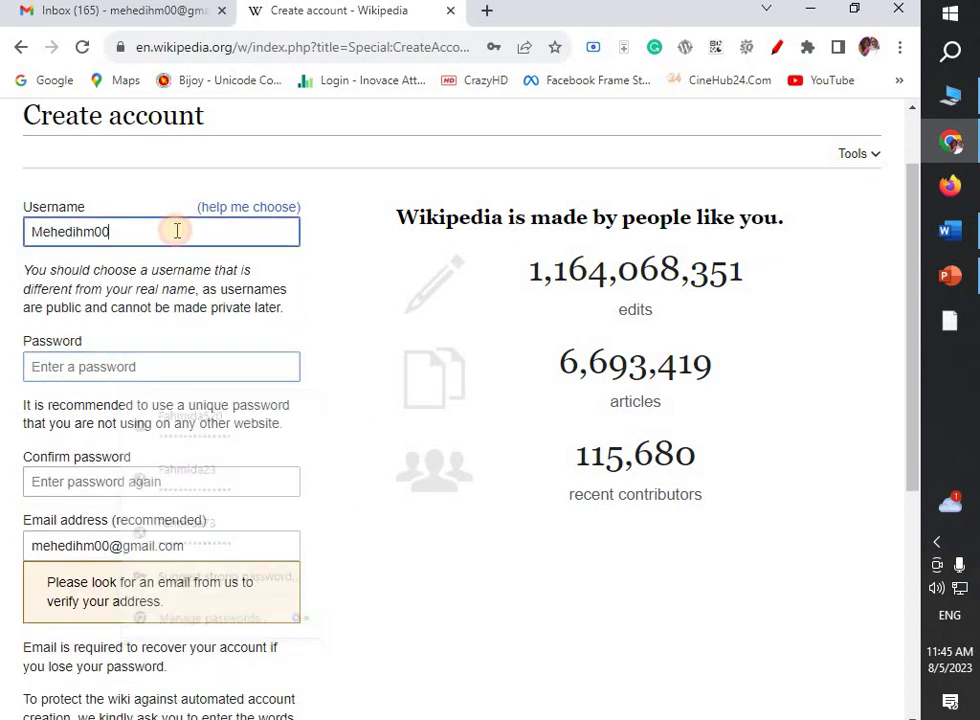
left_click(105, 370)
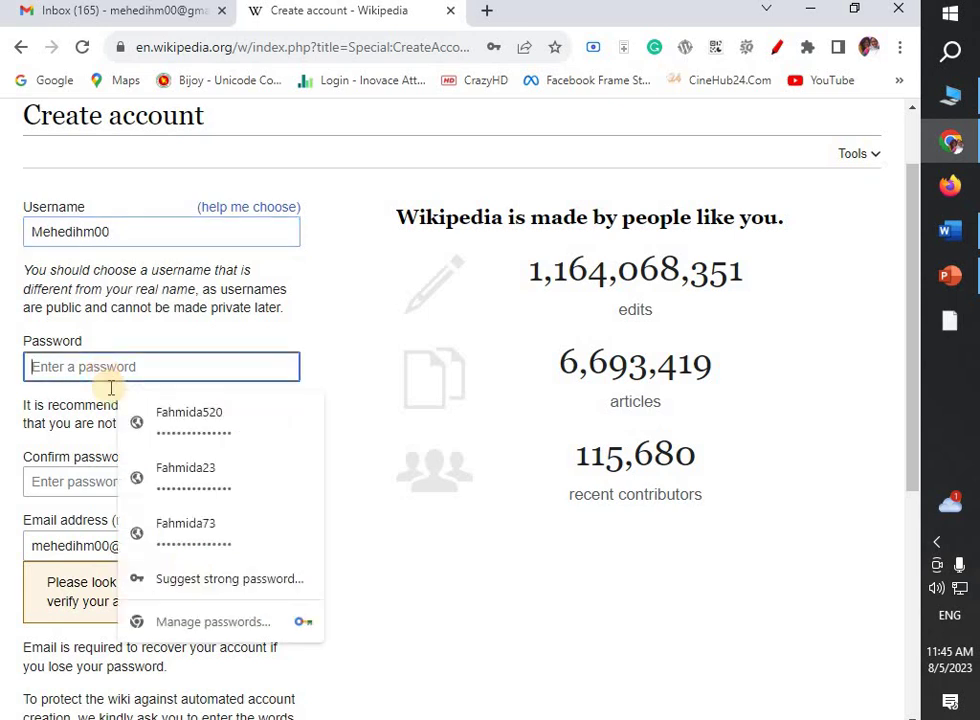
left_click(213, 621)
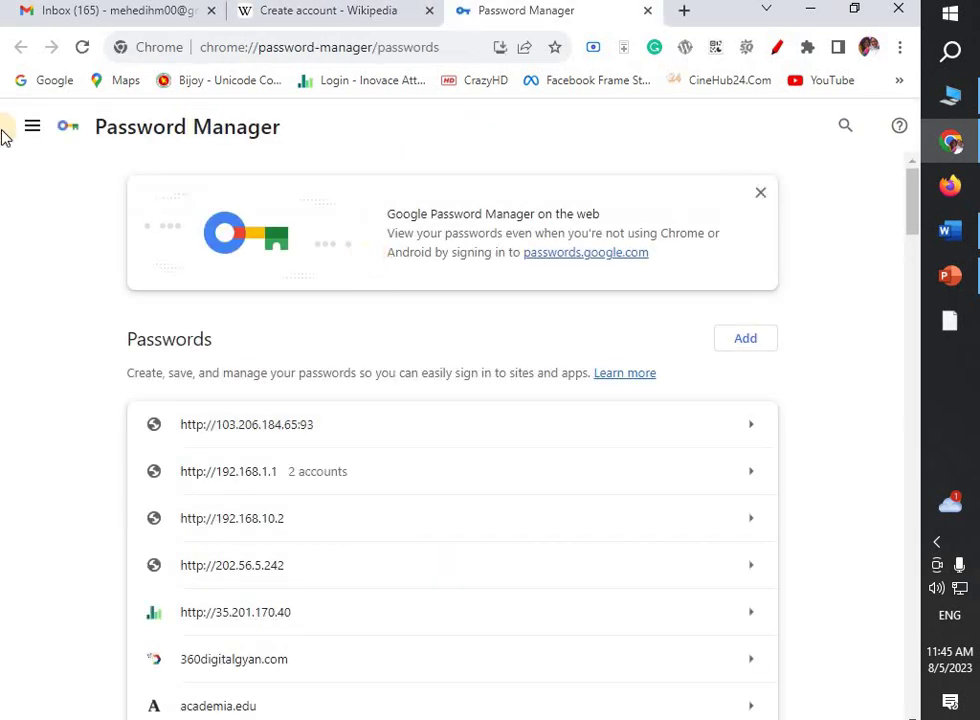
left_click(647, 11)
Enter a password and confirmation, then clear the Password field after it's rejected as too common.
left_click(90, 367)
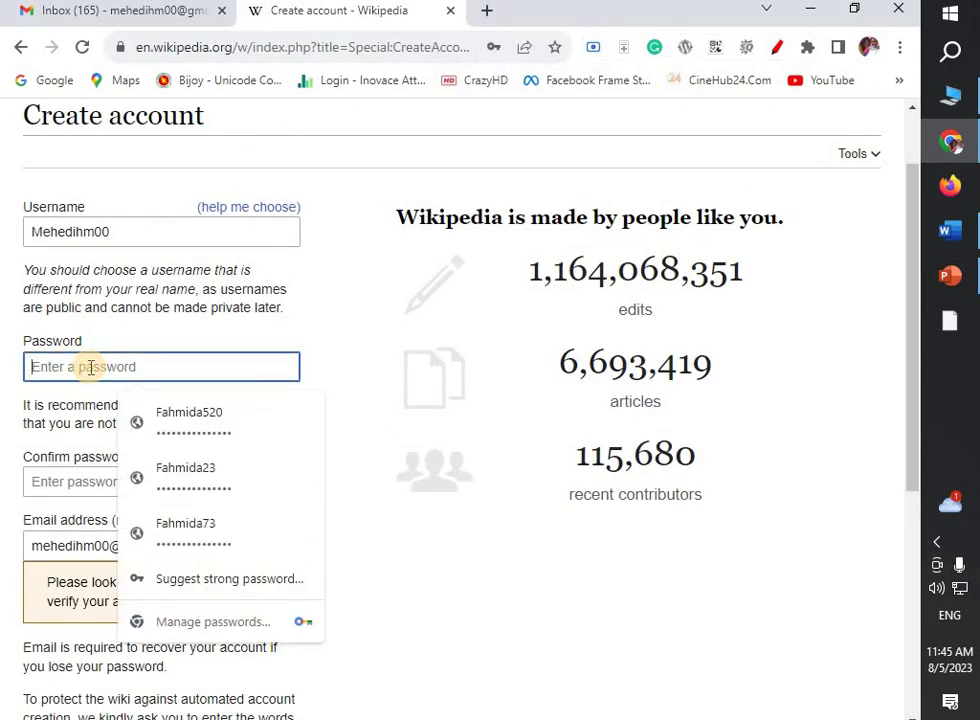
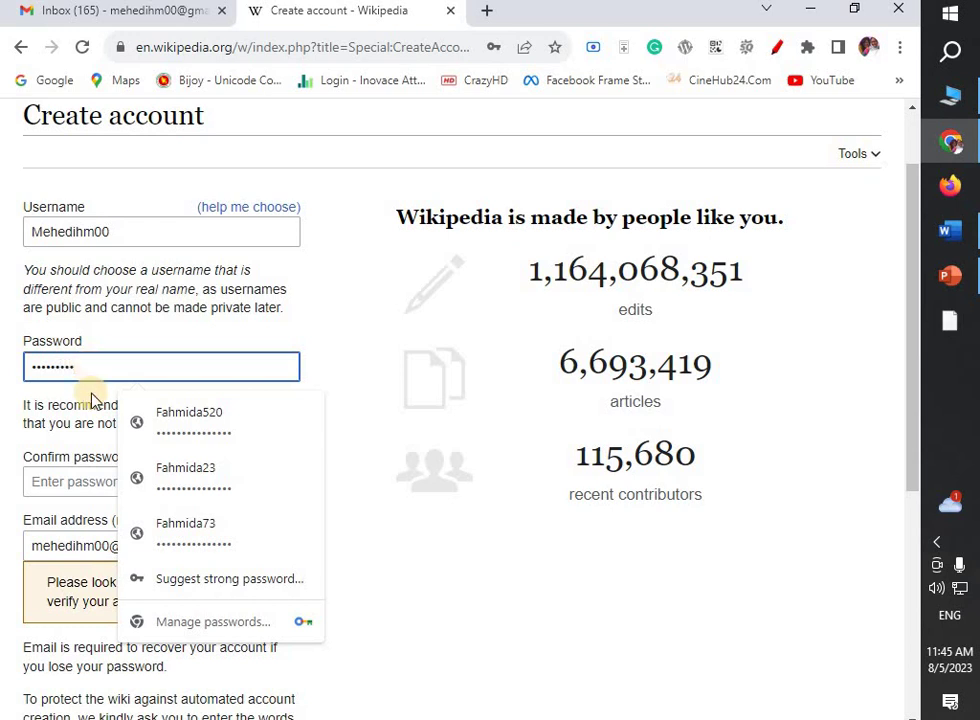
left_click(40, 482)
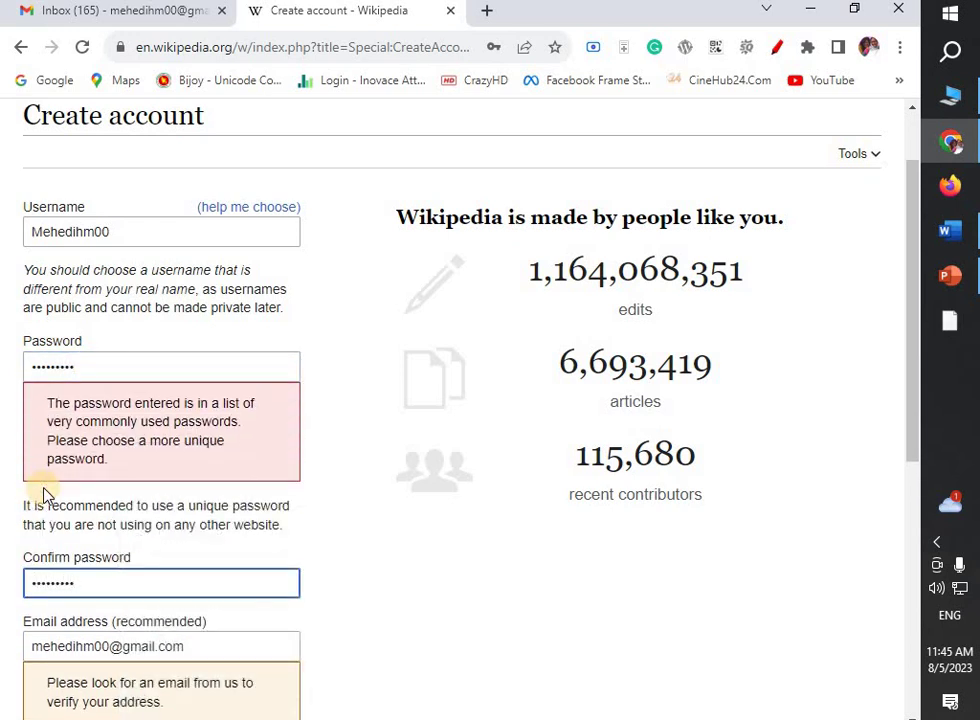
double_click(100, 367)
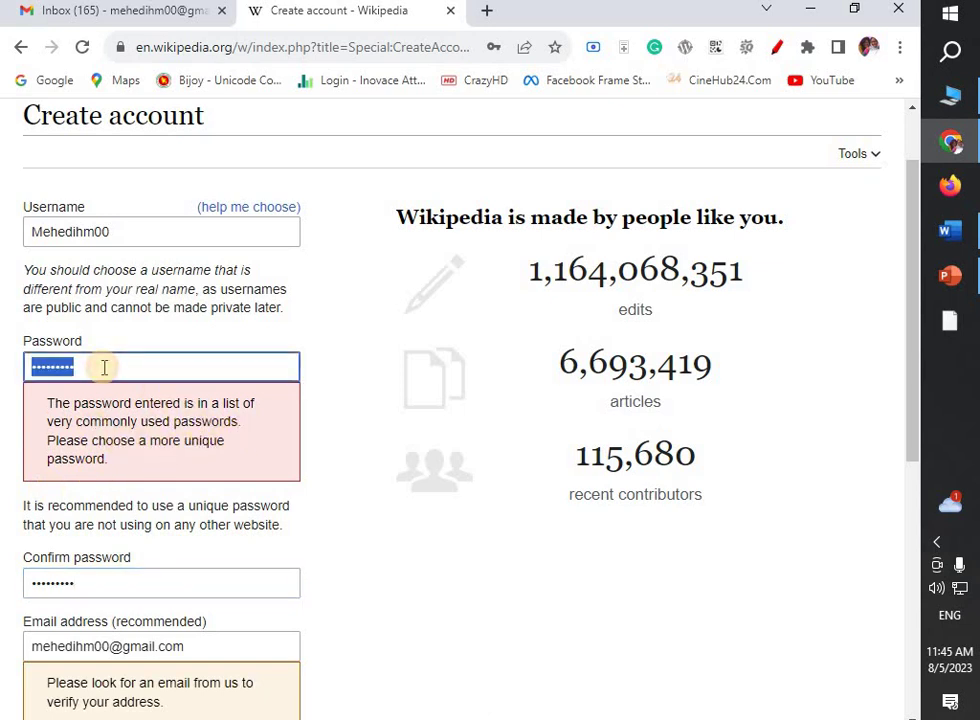
key("BackSpace")
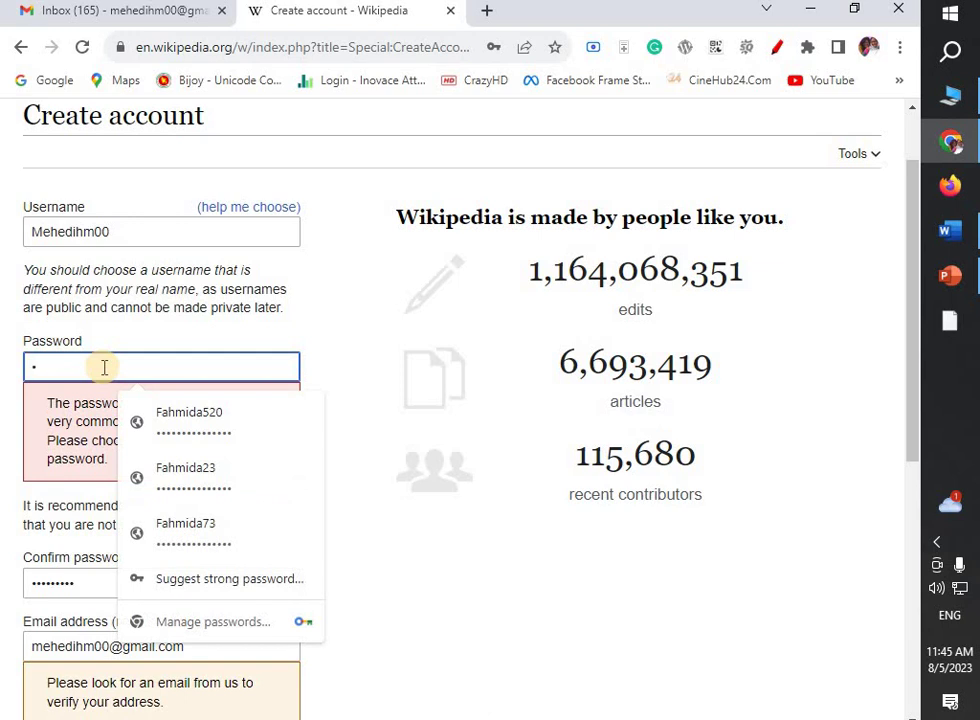
key("BackSpace")
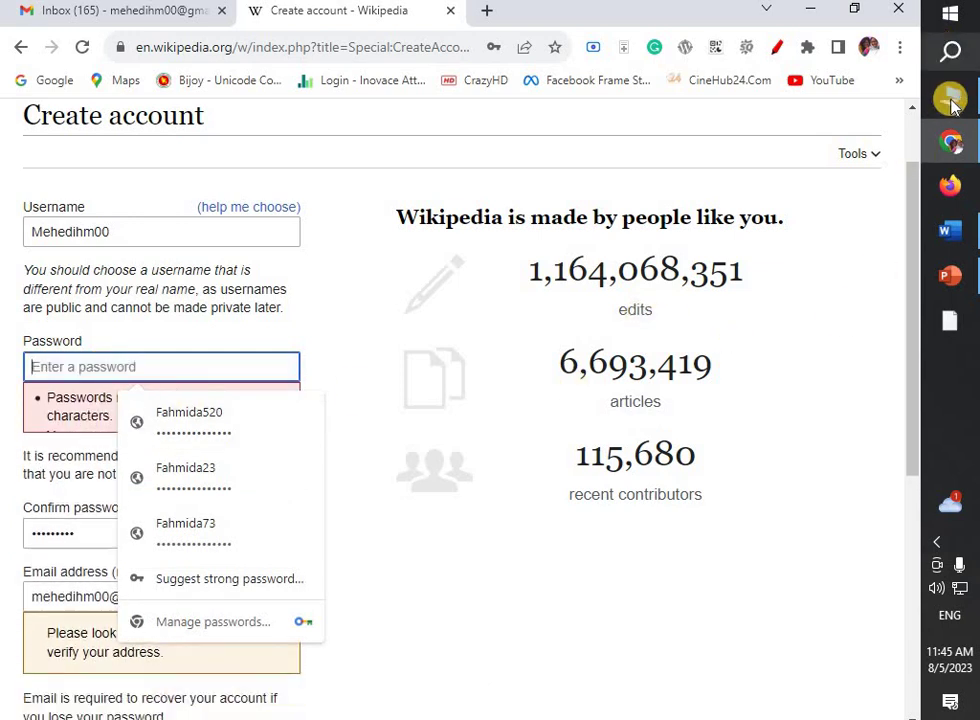
left_click(950, 48)
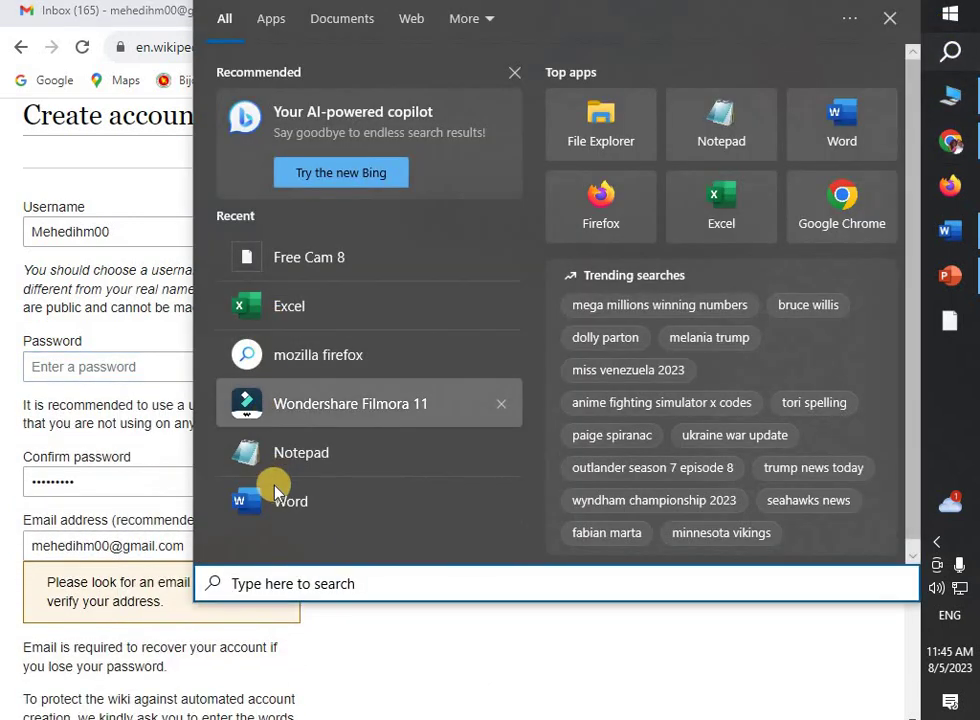
Draft a stronger new password in a Notepad note and copy it.
left_click(280, 476)
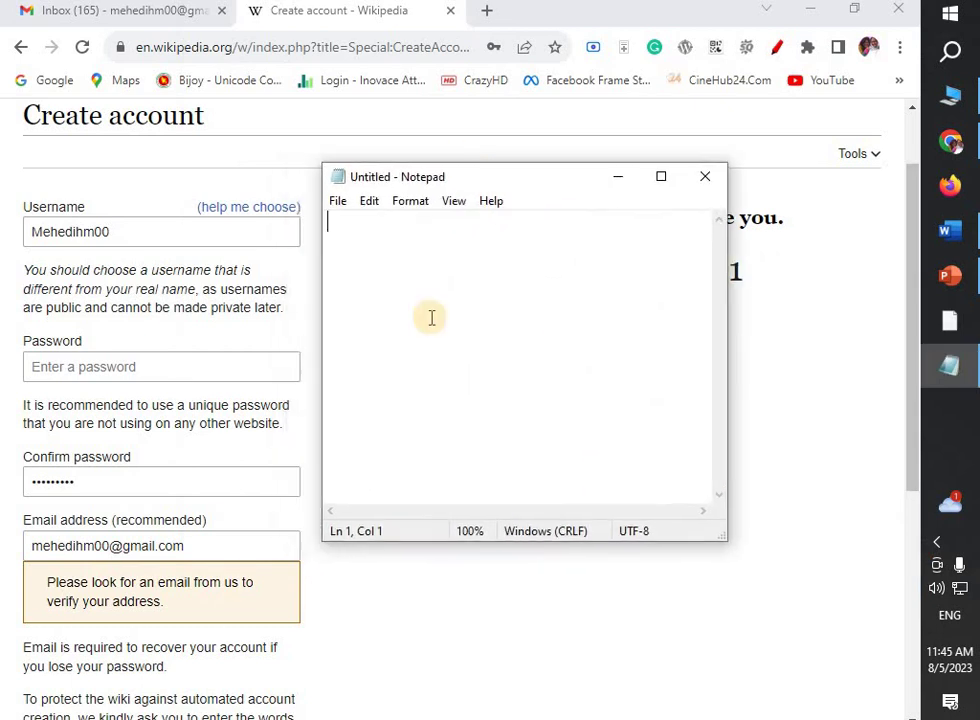
left_click(456, 269)
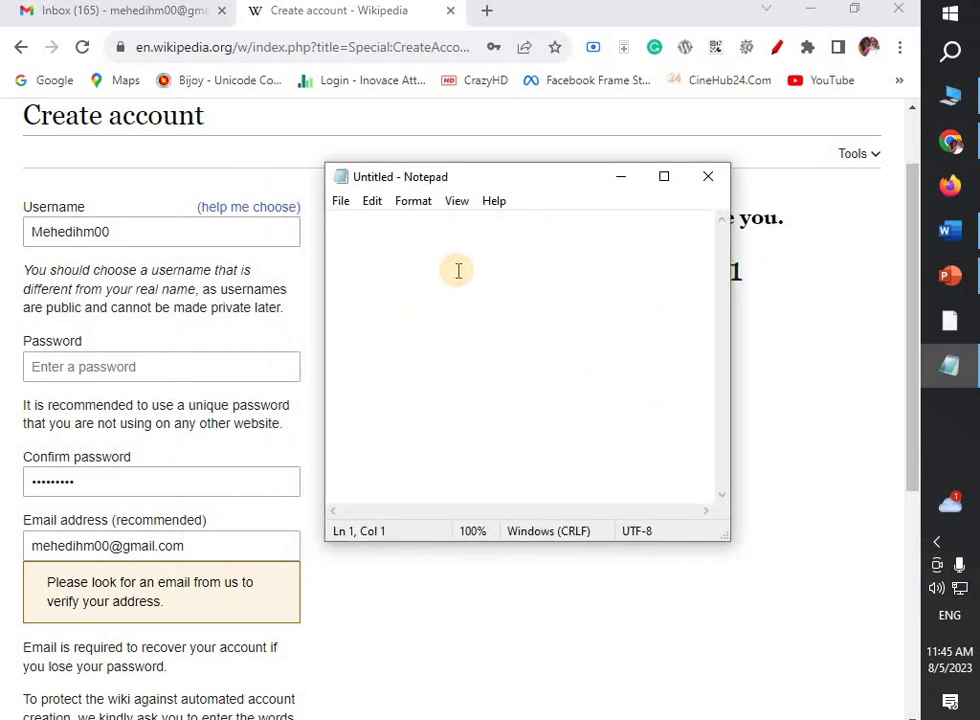
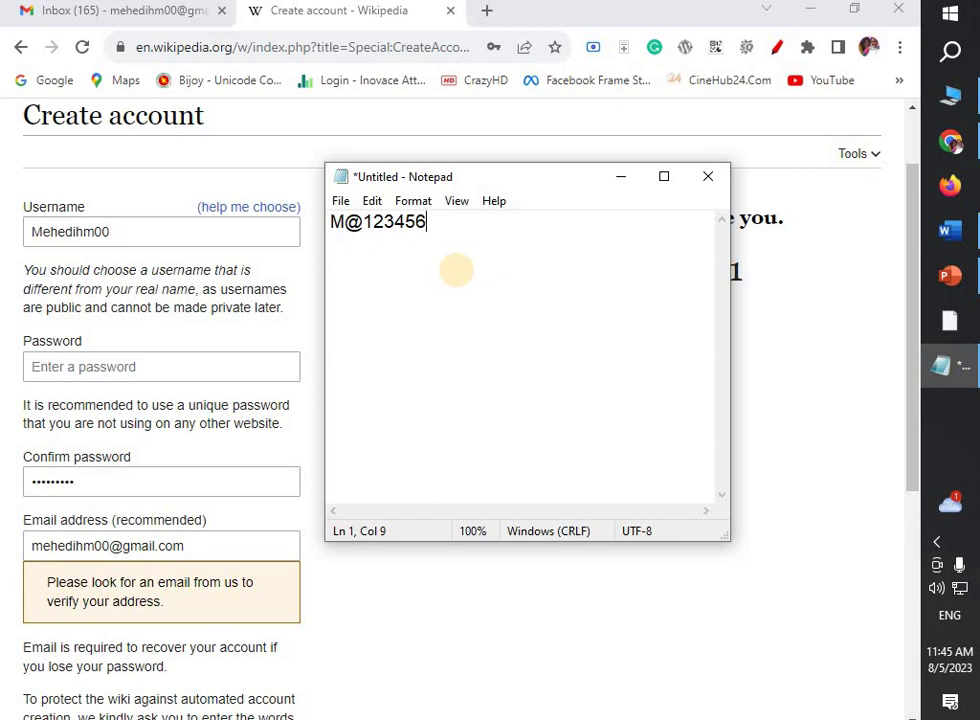
key("ctrl+a")
key("ctrl+c")
Paste the new password into both the Password and Confirm password fields.
key("alt+Tab")
left_click(86, 379)
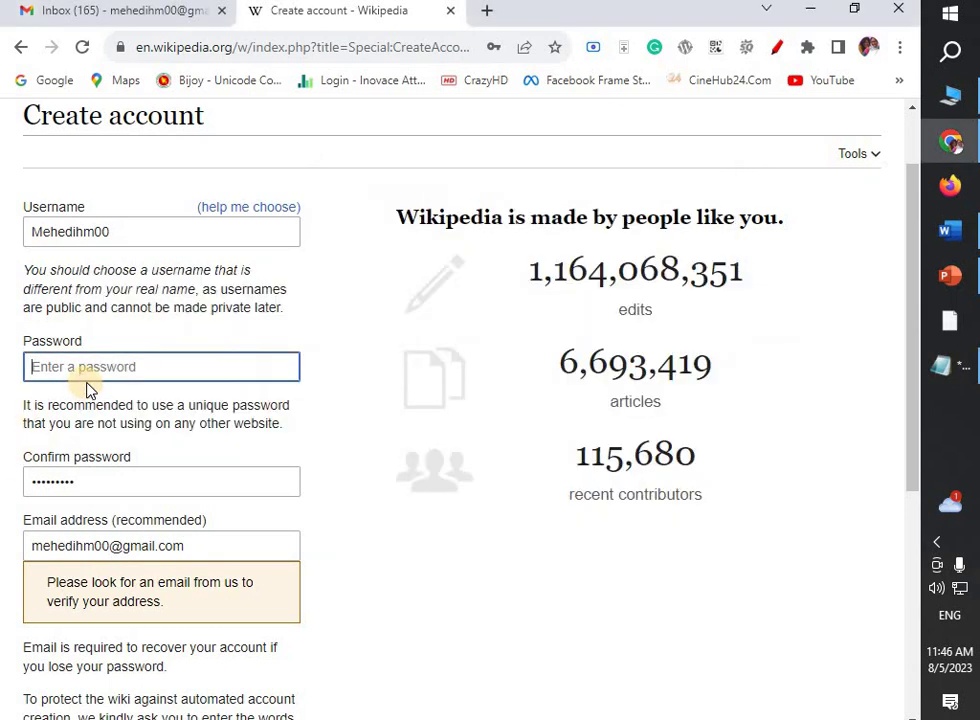
key("ctrl+v")
double_click(103, 479)
key("ctrl+v")
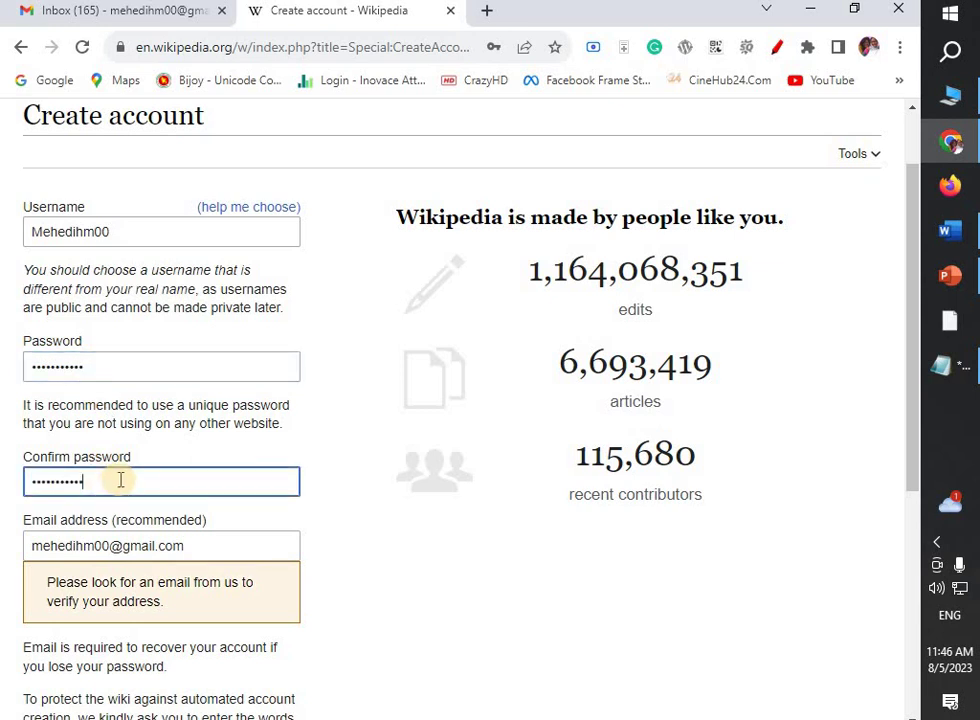
scroll(365, 410, "down", 2)
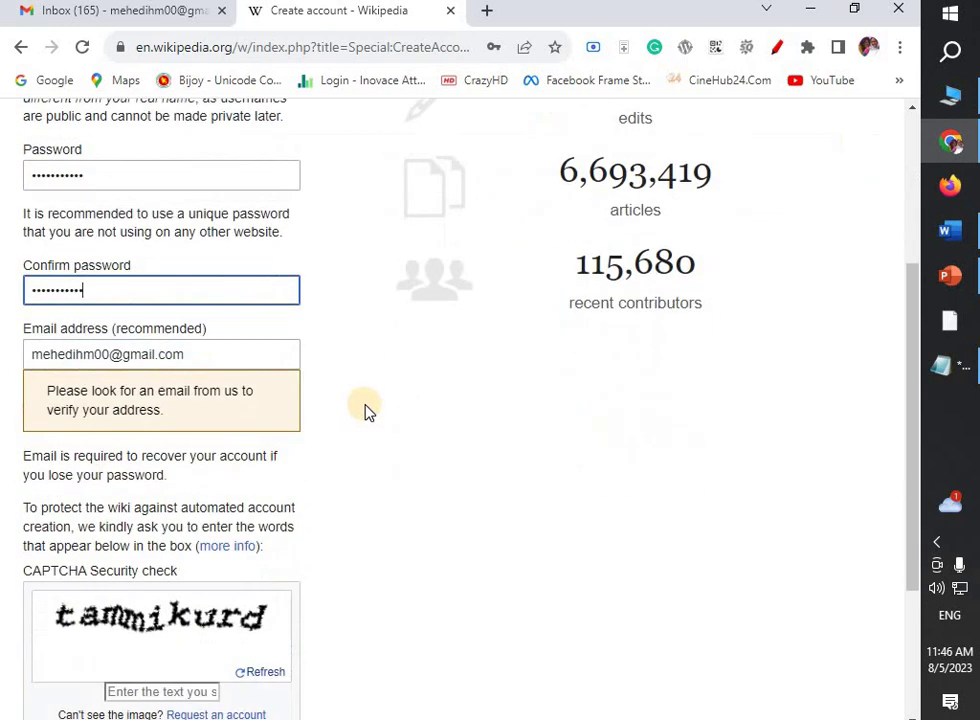
left_click(261, 354)
scroll(319, 363, "up", 2)
left_click(945, 365)
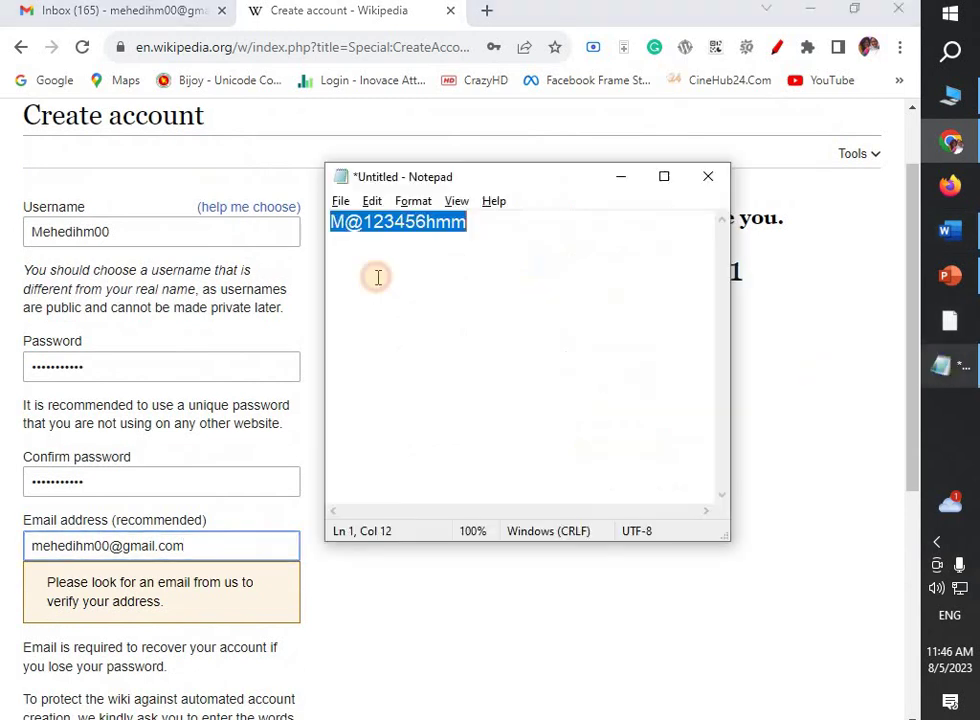
key("alt+Tab")
Enter the CAPTCHA word 'tammikurd' and submit to create the Wikipedia account.
scroll(245, 372, "down", 1)
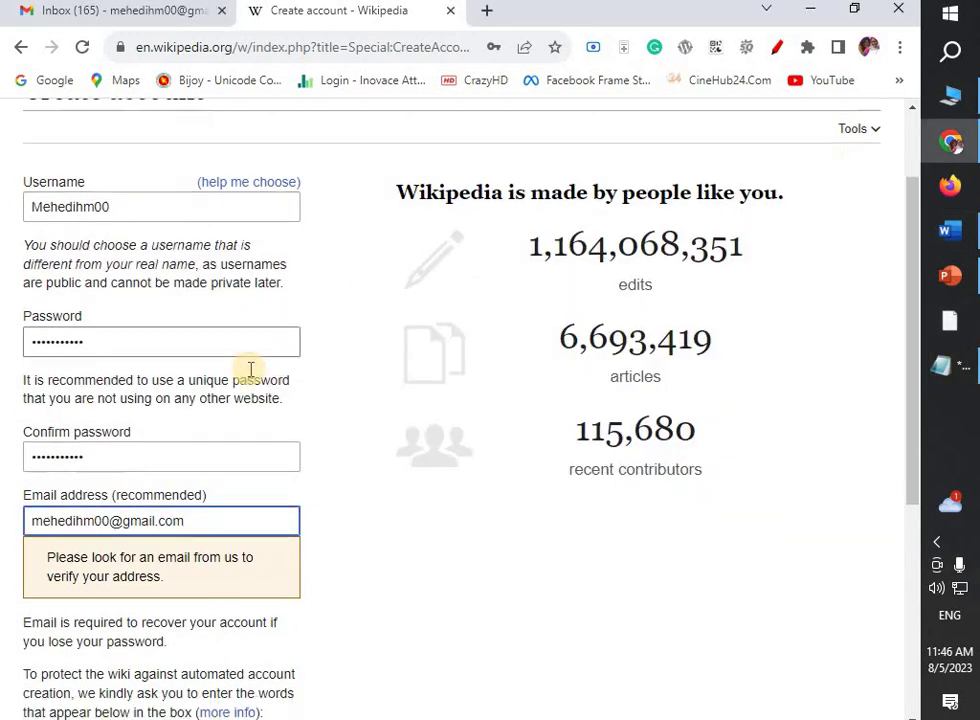
scroll(250, 369, "down", 4)
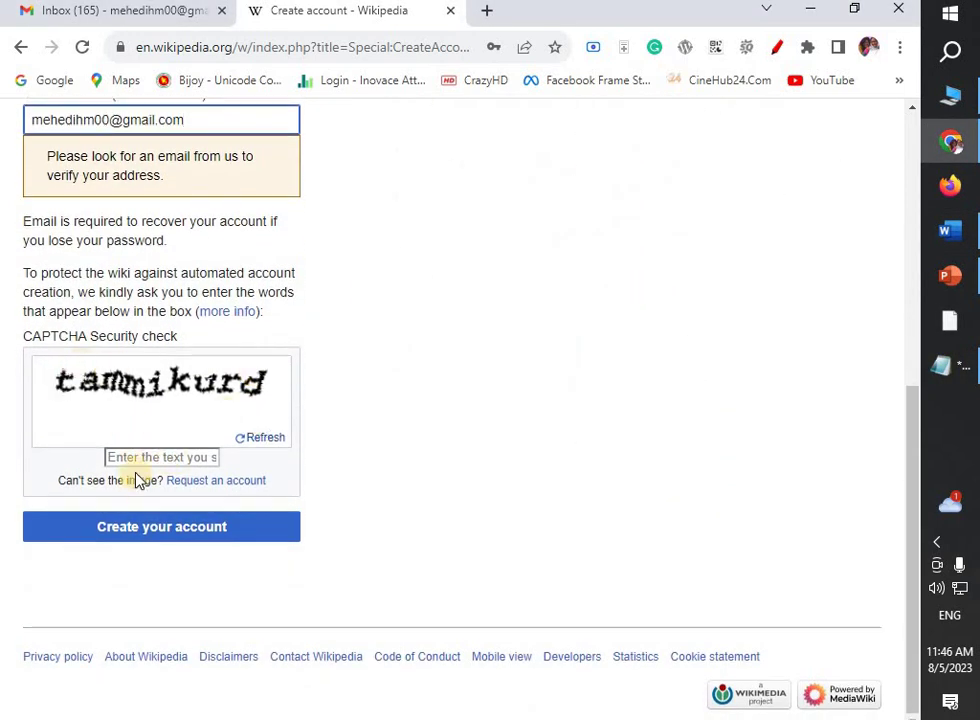
left_click(133, 457)
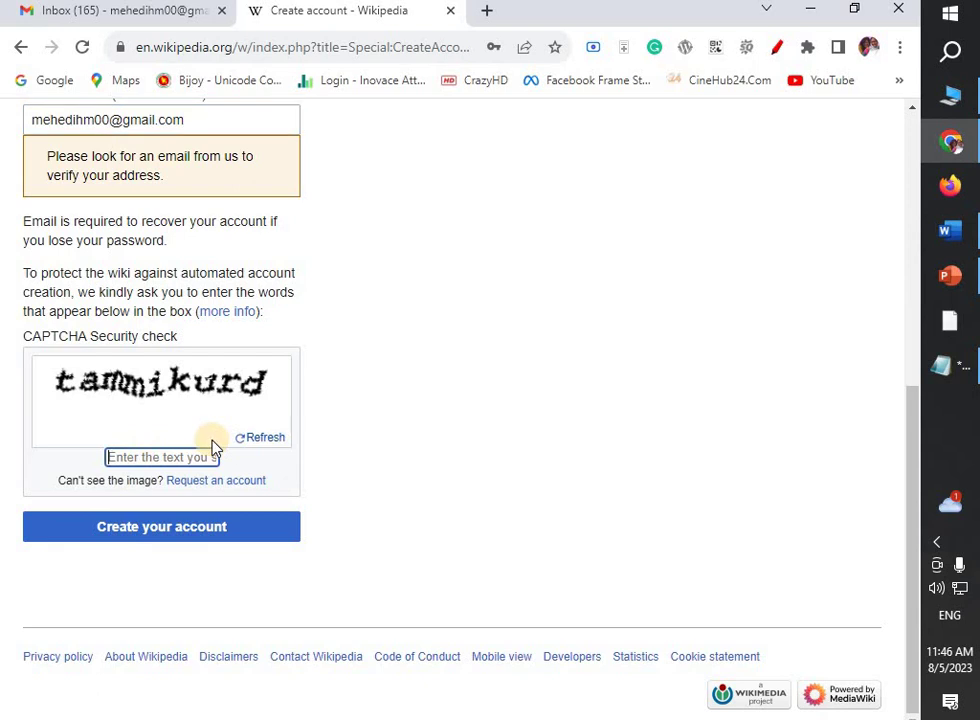
type("tammikurd")
left_click(127, 529)
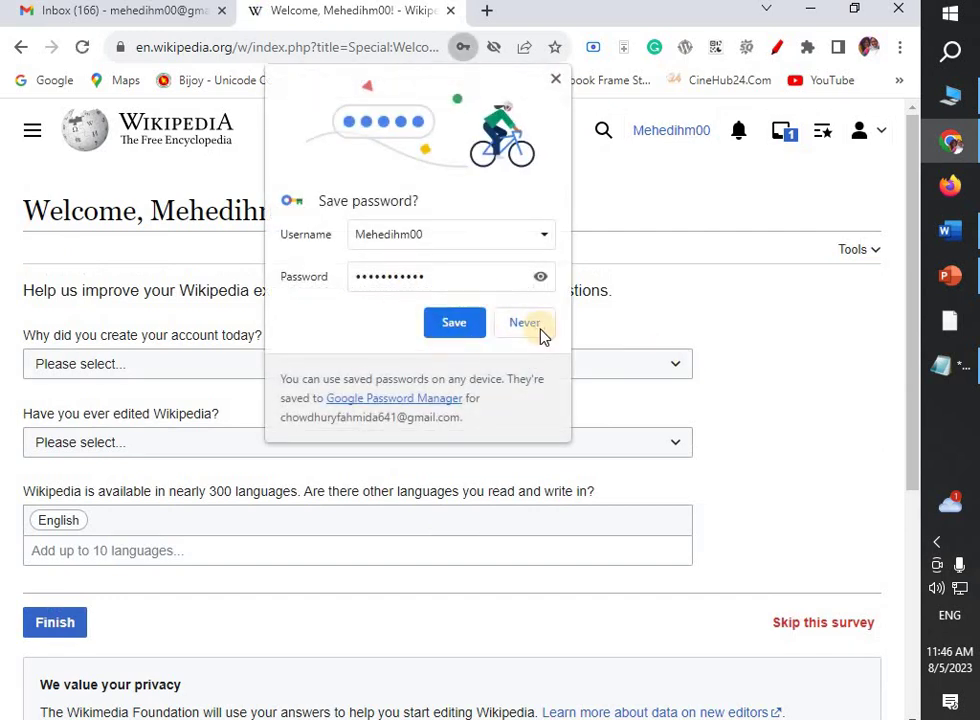
Decline Chrome's offer to save the new account's password.
left_click(538, 333)
scroll(276, 549, "down", 3)
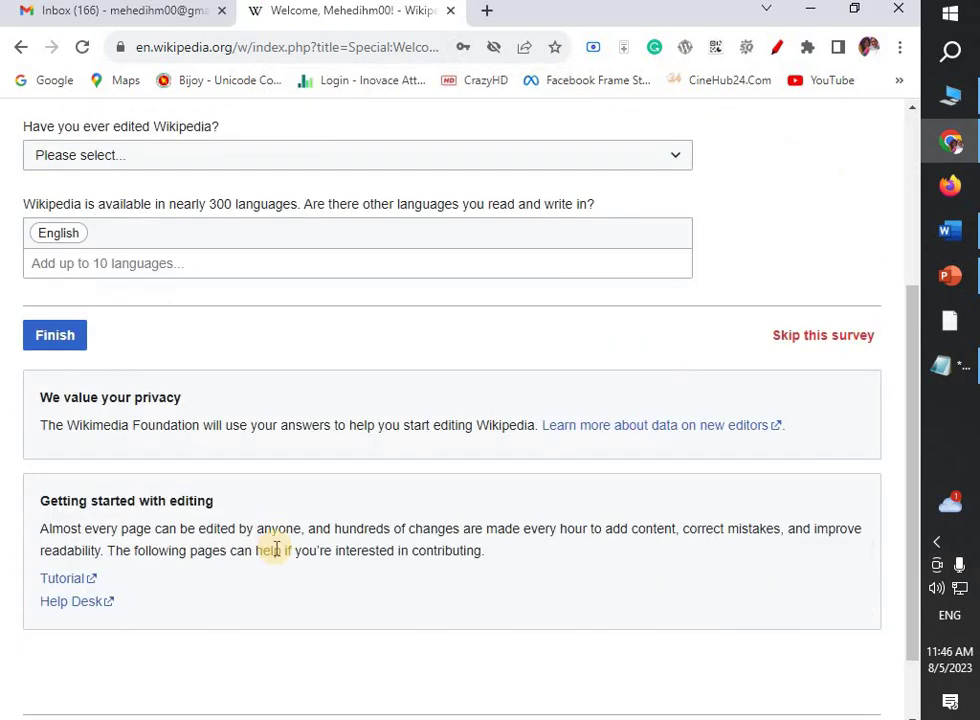
scroll(291, 499, "up", 3)
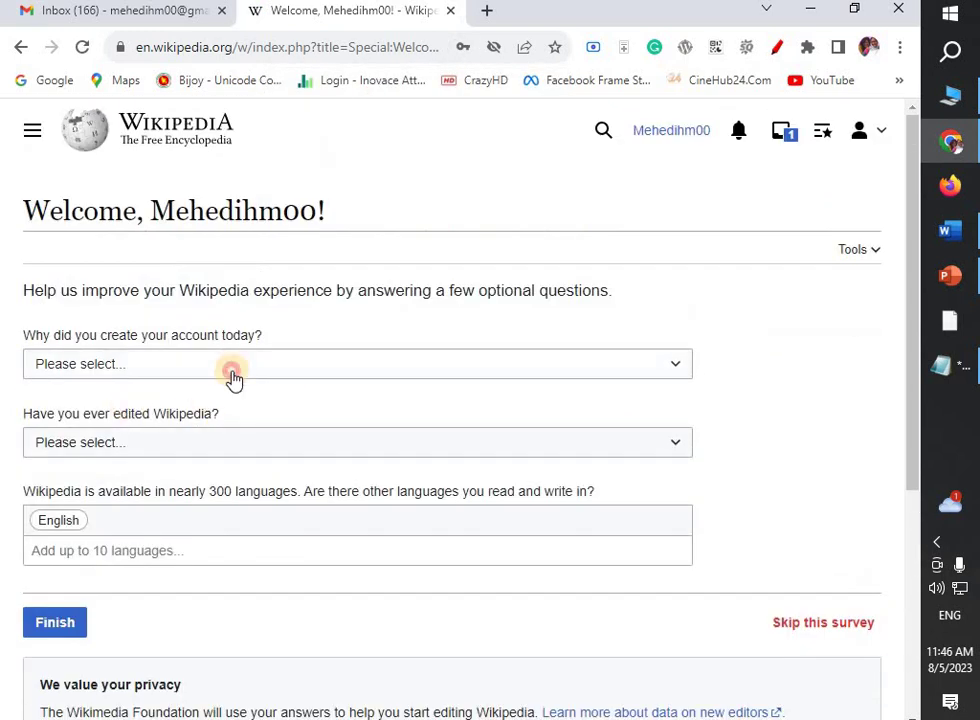
Skip the optional new-editor welcome survey to reach the Wikipedia Main Page.
left_click(232, 374)
left_click(232, 374)
scroll(433, 359, "down", 4)
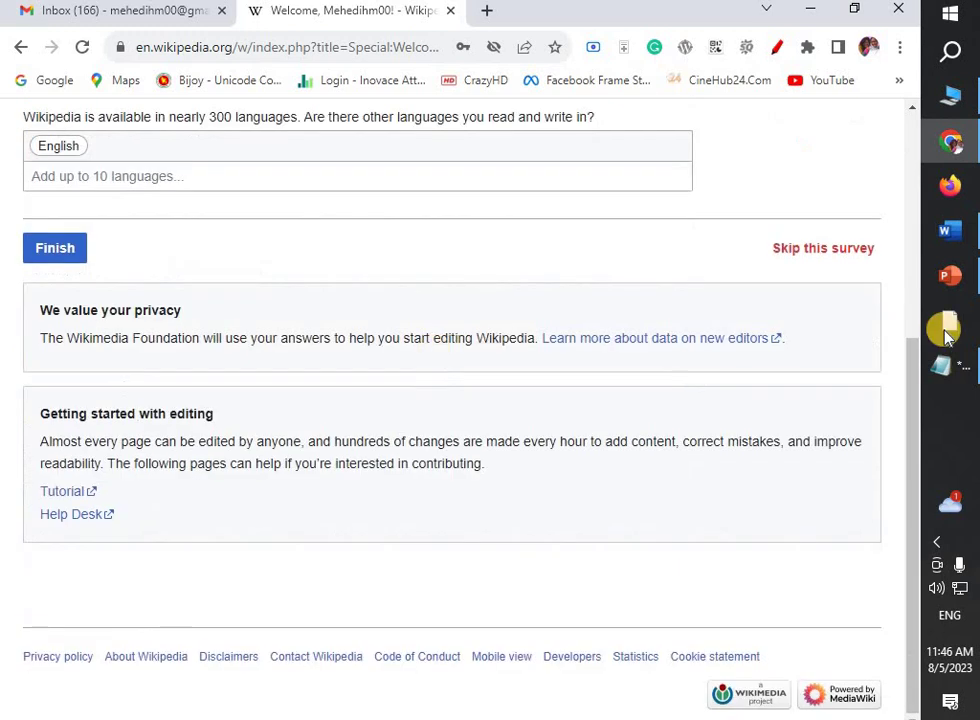
left_click(812, 250)
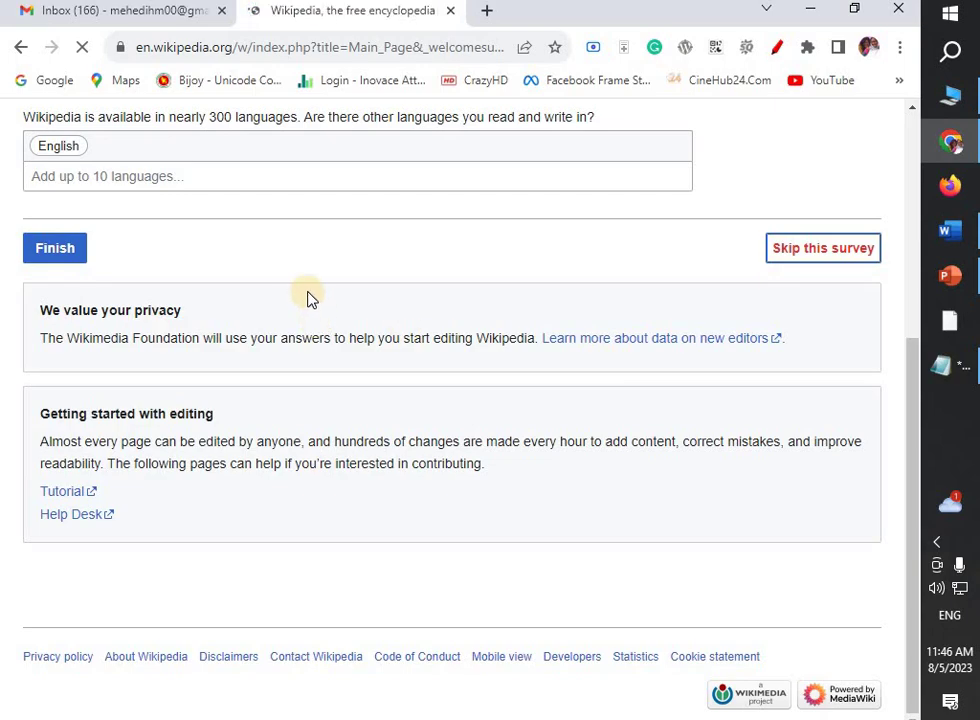
left_click(647, 270)
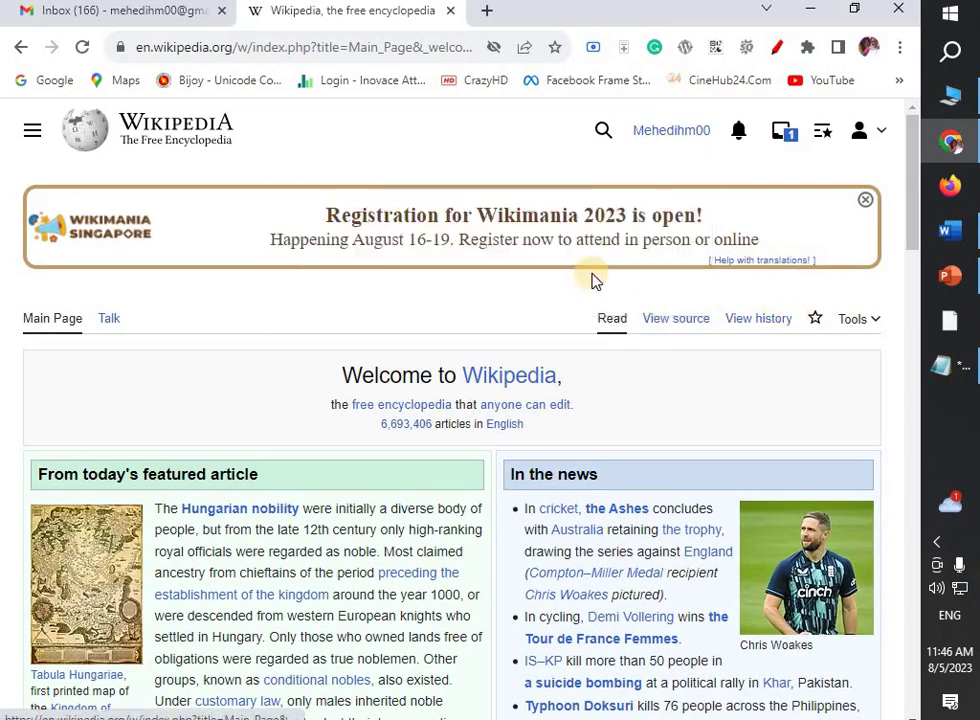
scroll(522, 318, "down", 9)
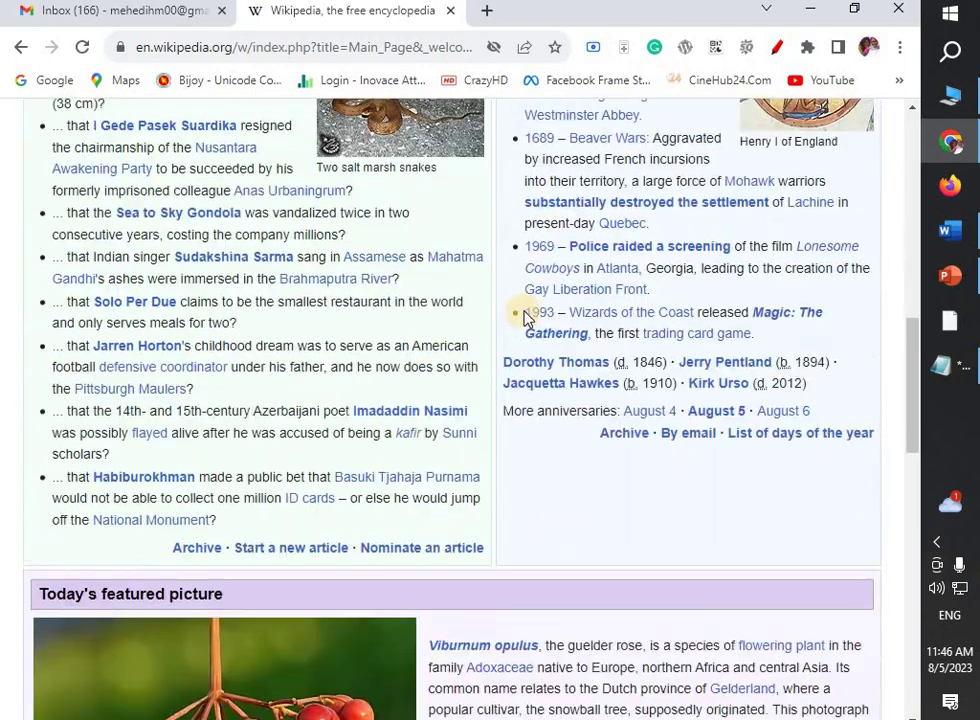
scroll(530, 316, "up", 10)
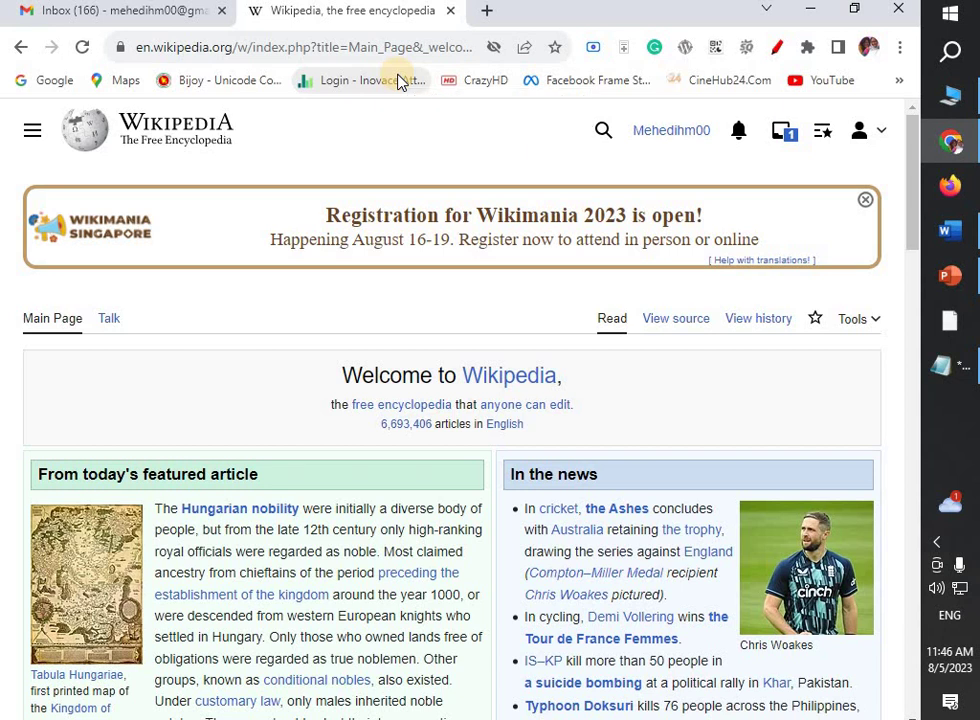
Load the dev-bookreviewbd.pantheonsite.io site in a new tab from the address-bar suggestions.
left_click(486, 12)
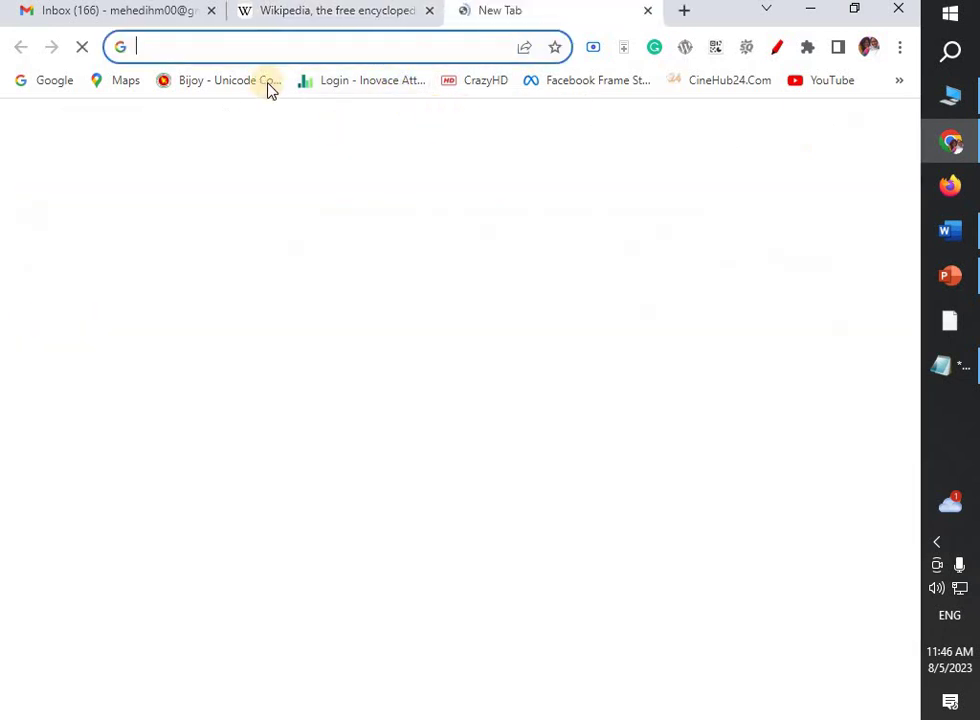
left_click(275, 53)
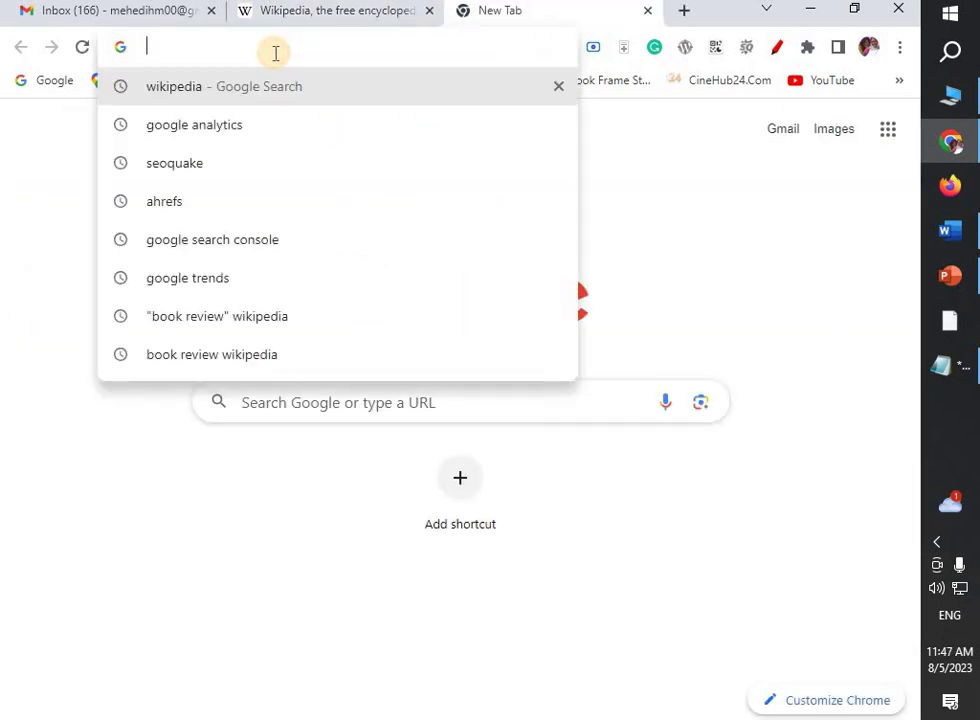
type("b")
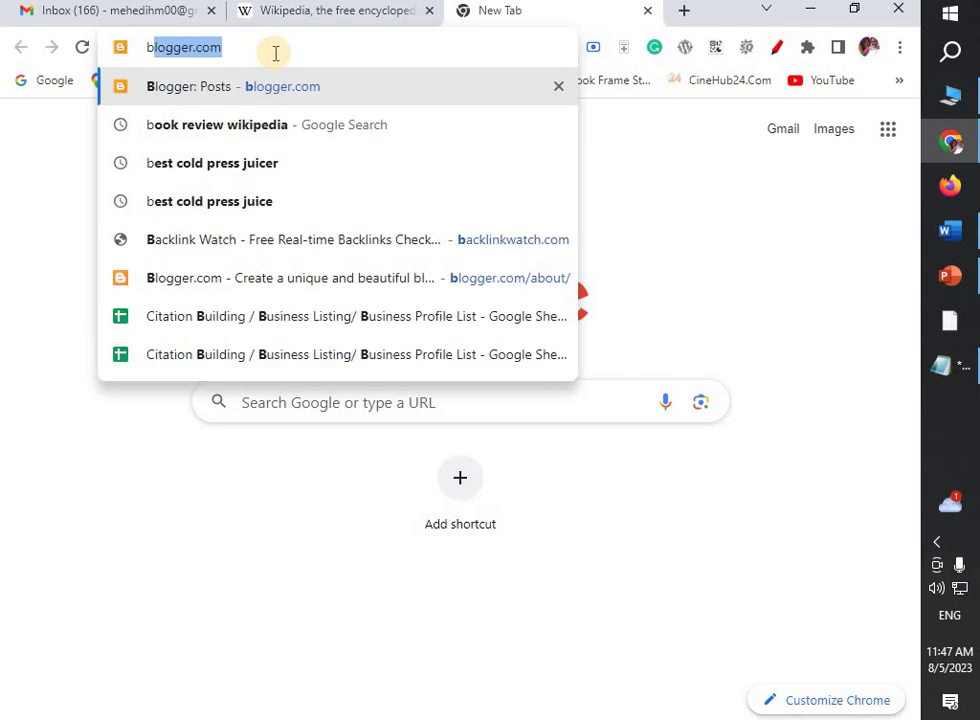
type("ook")
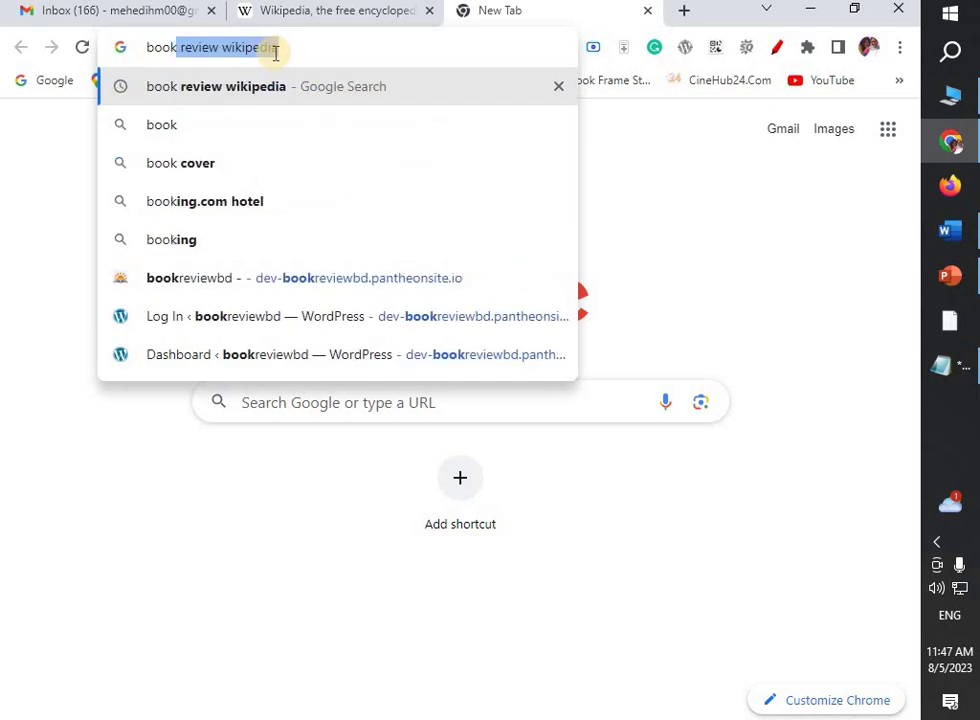
key("Down")
key("Down")
key("Down")
key("Down")
key("Down")
key("Return")
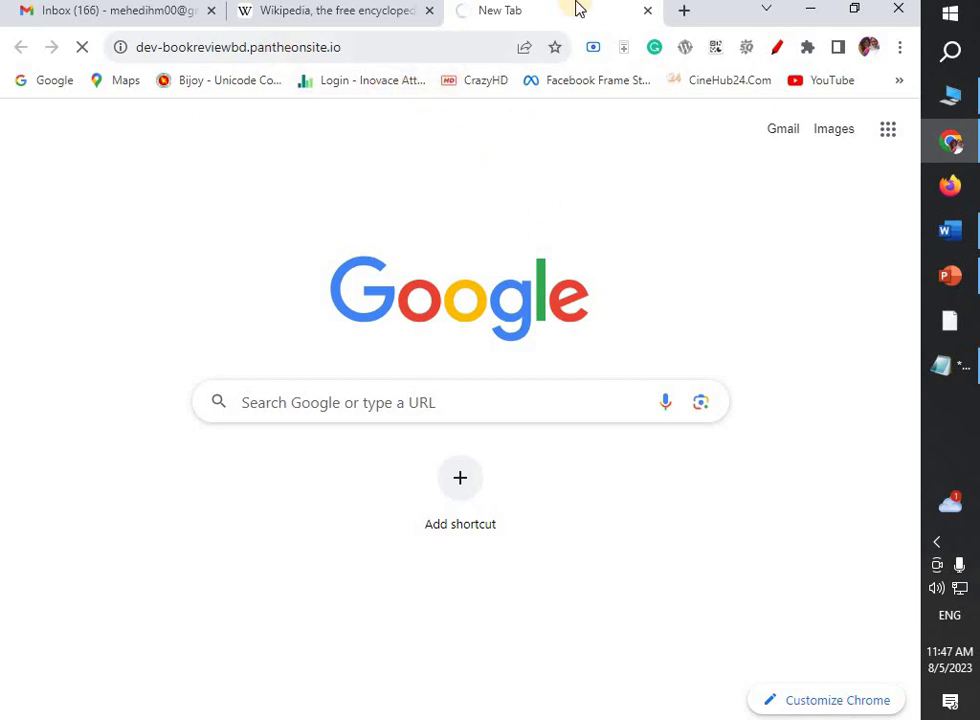
Open another empty tab and close the Wikipedia Main Page tab.
left_click(680, 12)
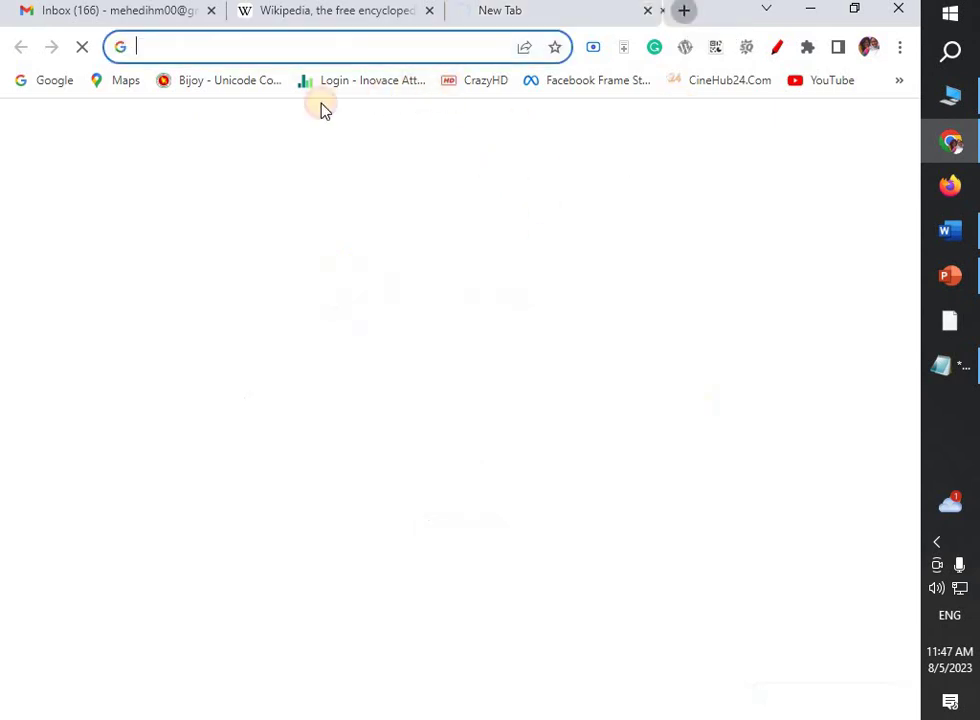
left_click(236, 53)
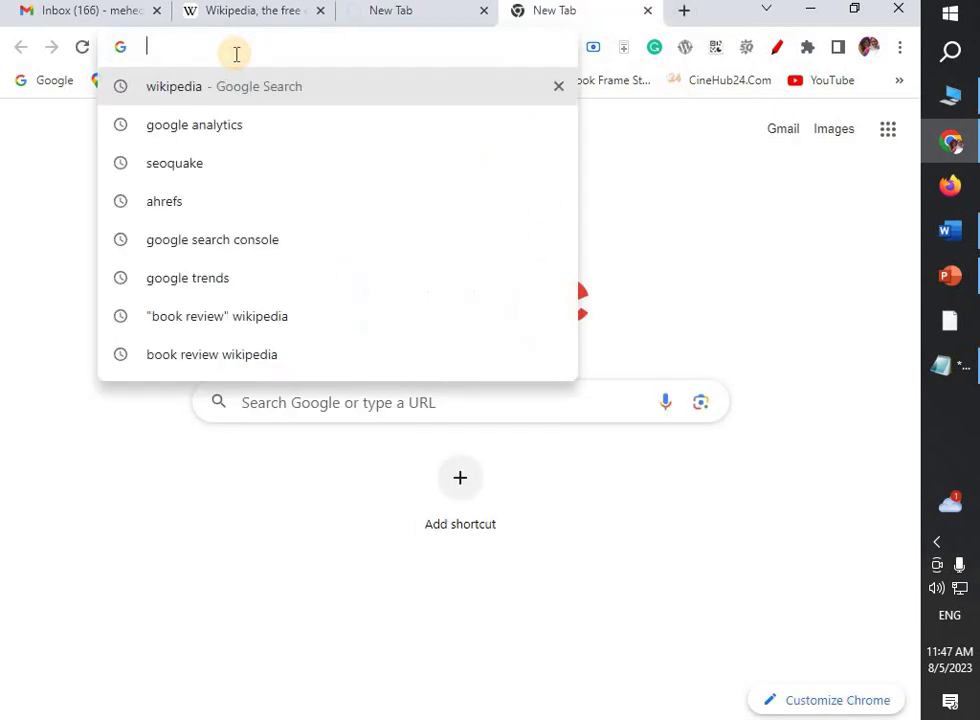
left_click(319, 11)
left_click(283, 24)
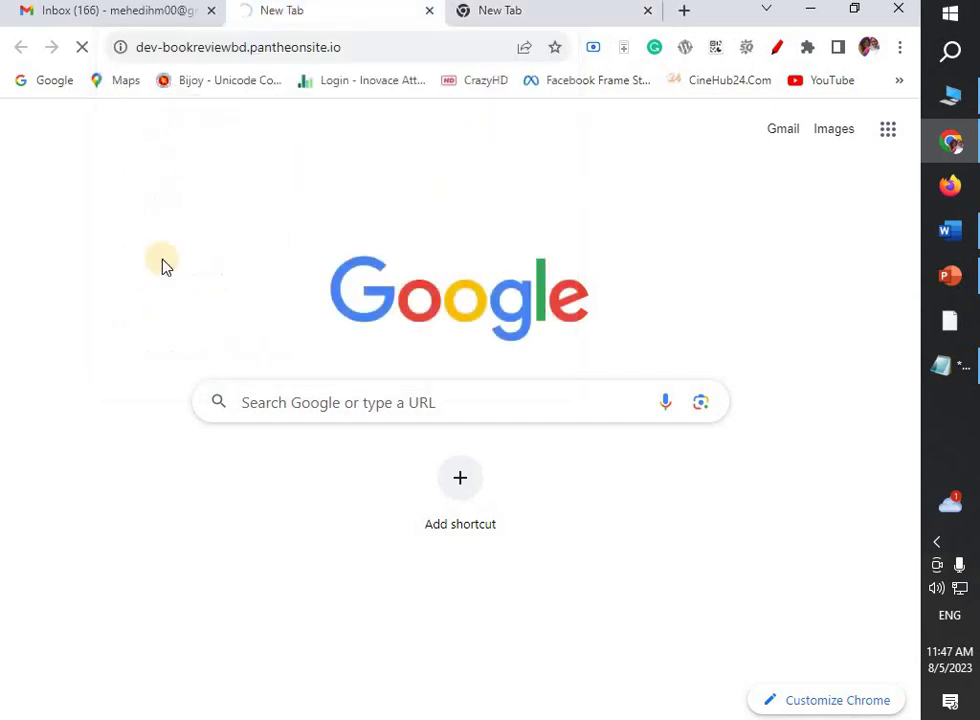
left_click(560, 14)
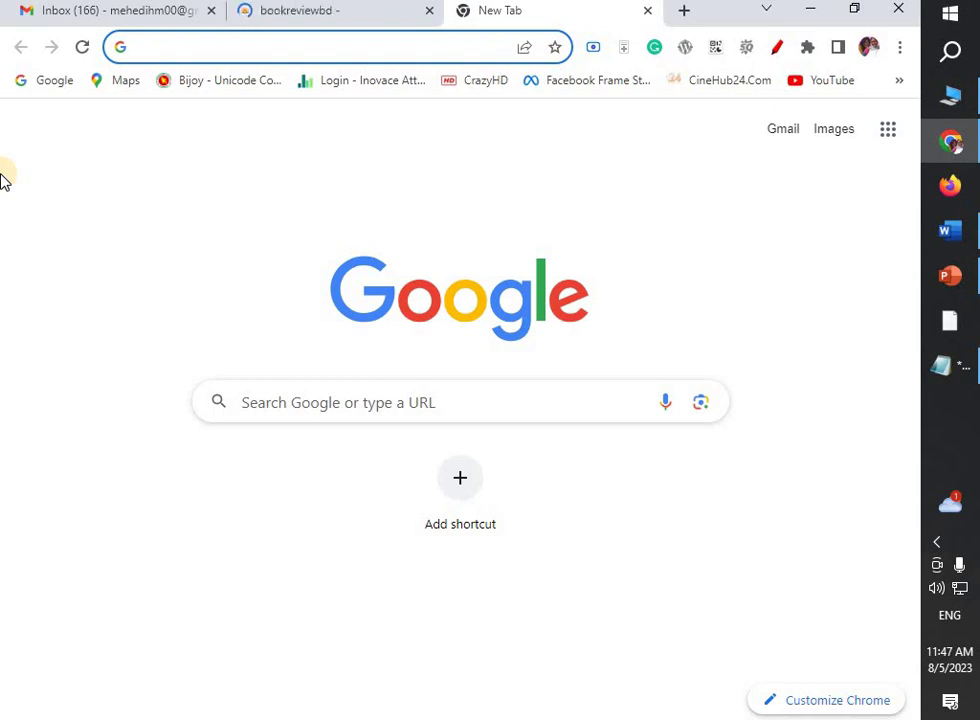
Complete the address-bar query to "book review" wikipedia.
type("\"")
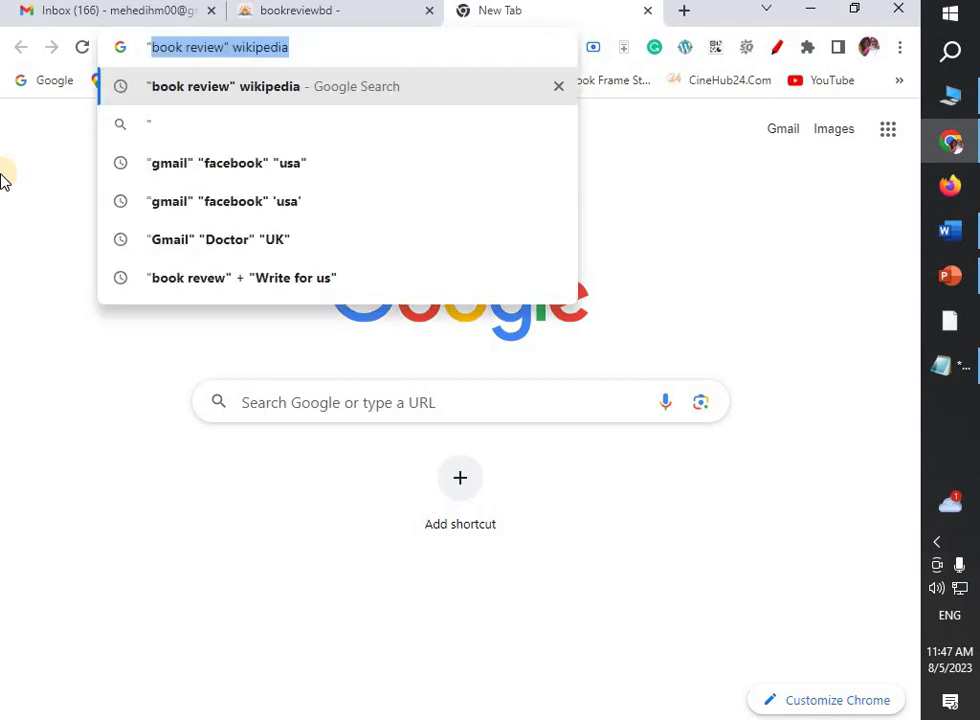
key("Left")
key("Right")
key("Right")
key("Right")
key("Right")
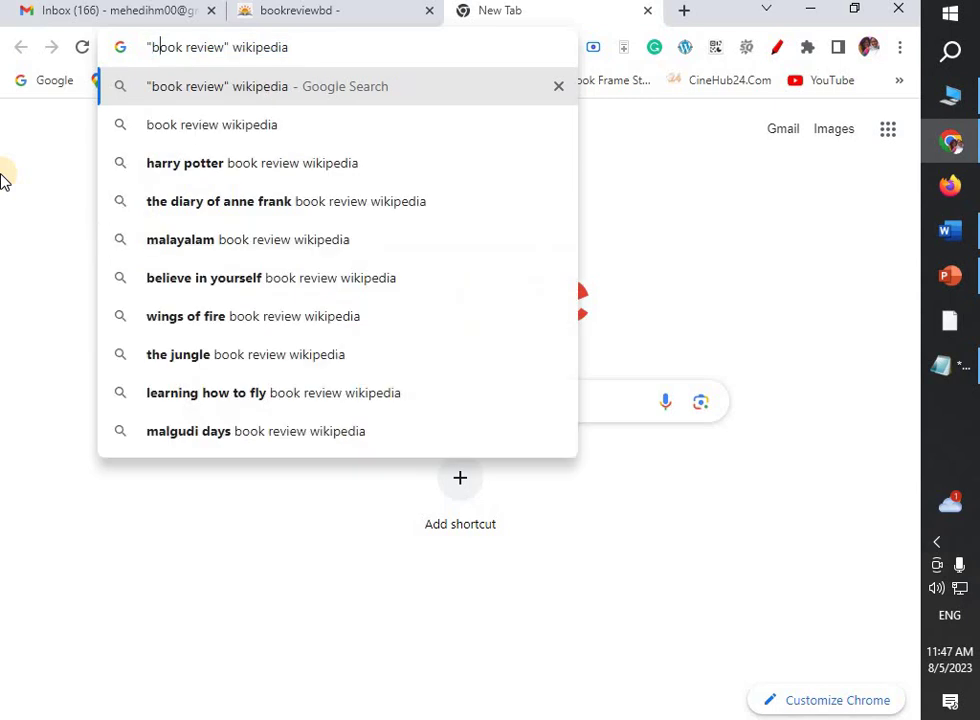
key("Right")
key("Left")
key("Left")
key("Right")
key("Right")
key("Right")
key("Left")
key("Left")
key("Left")
key("Left")
key("Left")
key("Left")
key("Left")
key("Left")
key("Left")
key("shift+Left")
key("shift+Left")
key("shift+Left")
key("shift+Left")
key("shift+Left")
key("shift+Left")
key("shift+Left")
key("shift+Left")
key("shift+Left")
key("shift+Left")
key("shift+Left")
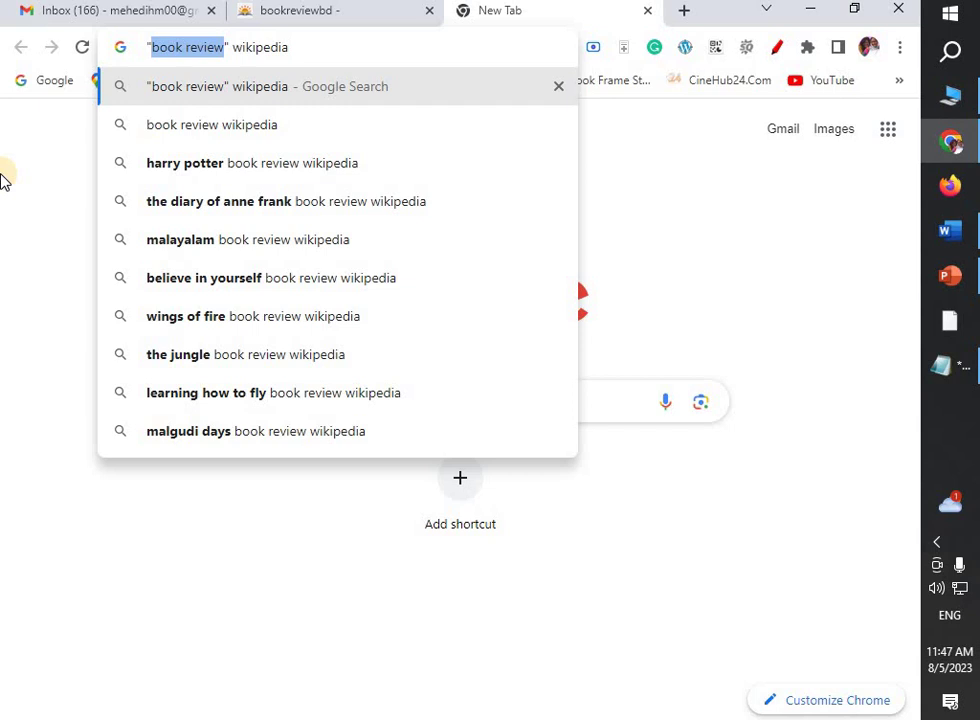
Run the Google search for "book review" wikipedia and scroll through the results.
key("Return")
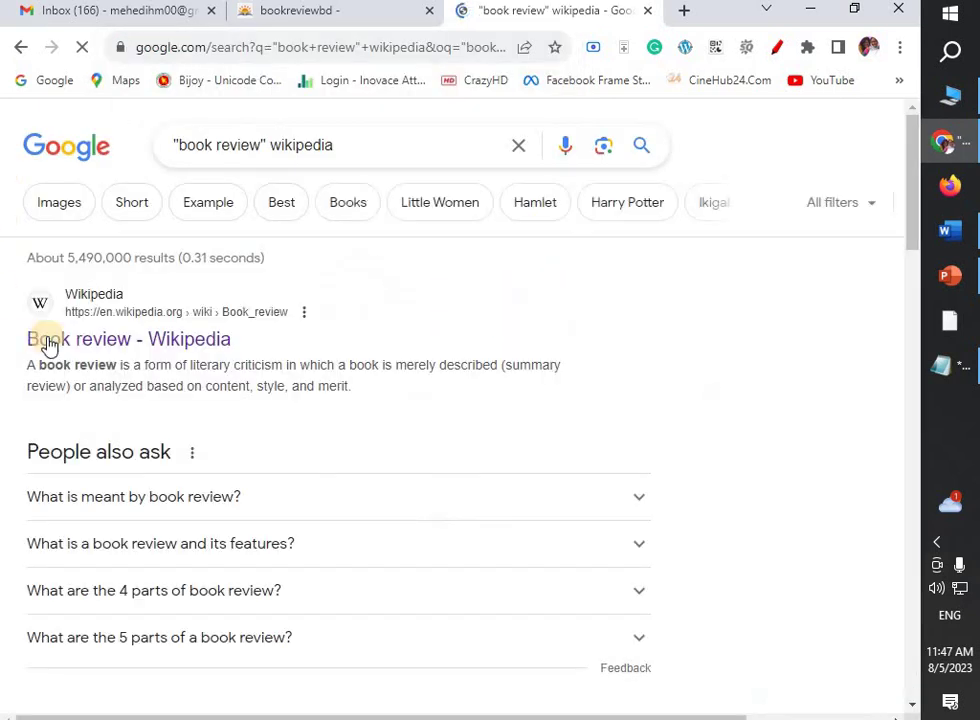
scroll(478, 405, "down", 2)
scroll(478, 405, "down", 10)
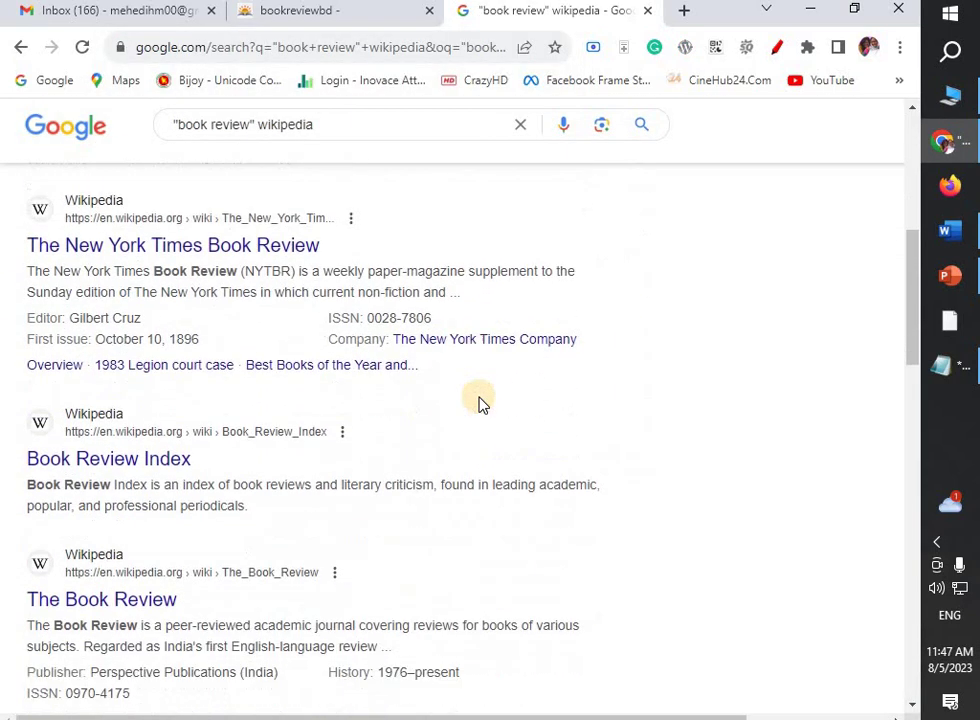
scroll(478, 402, "down", 5)
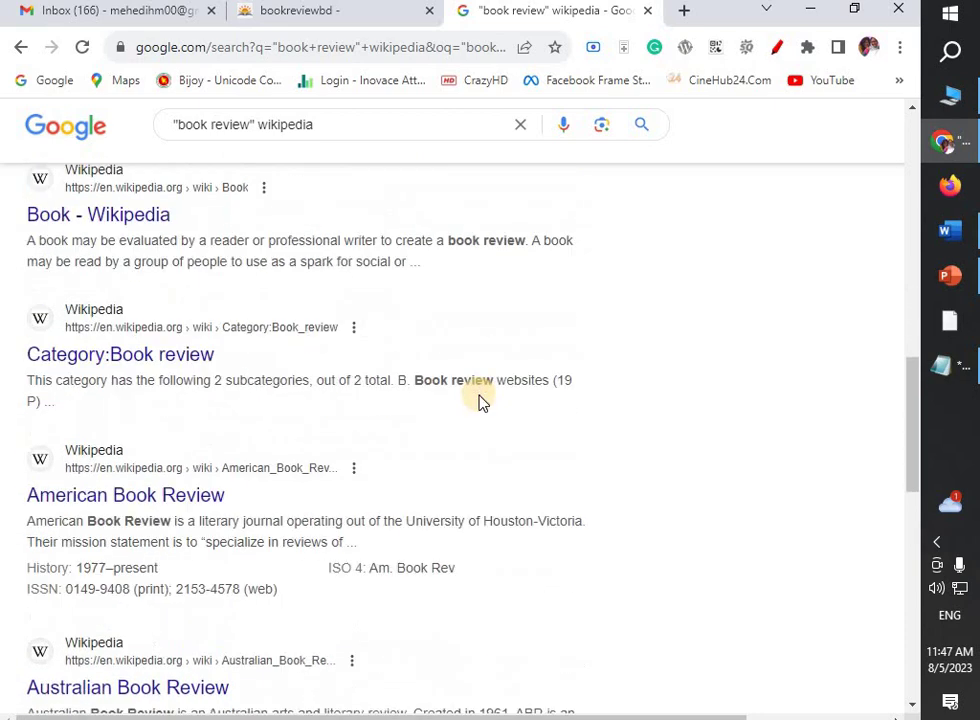
scroll(478, 402, "down", 11)
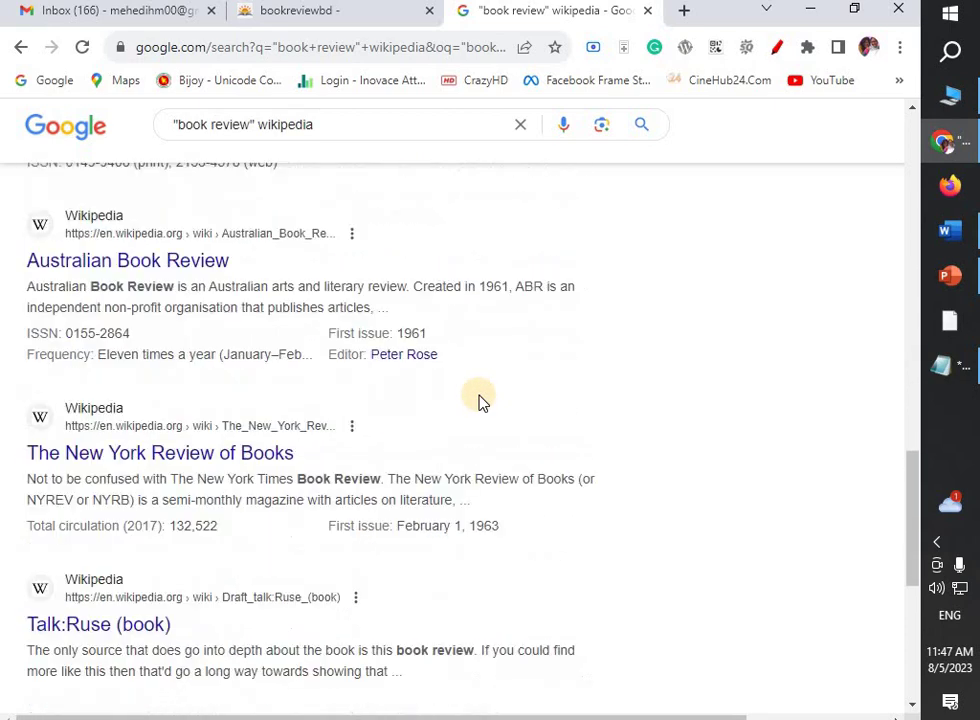
scroll(478, 401, "up", 20)
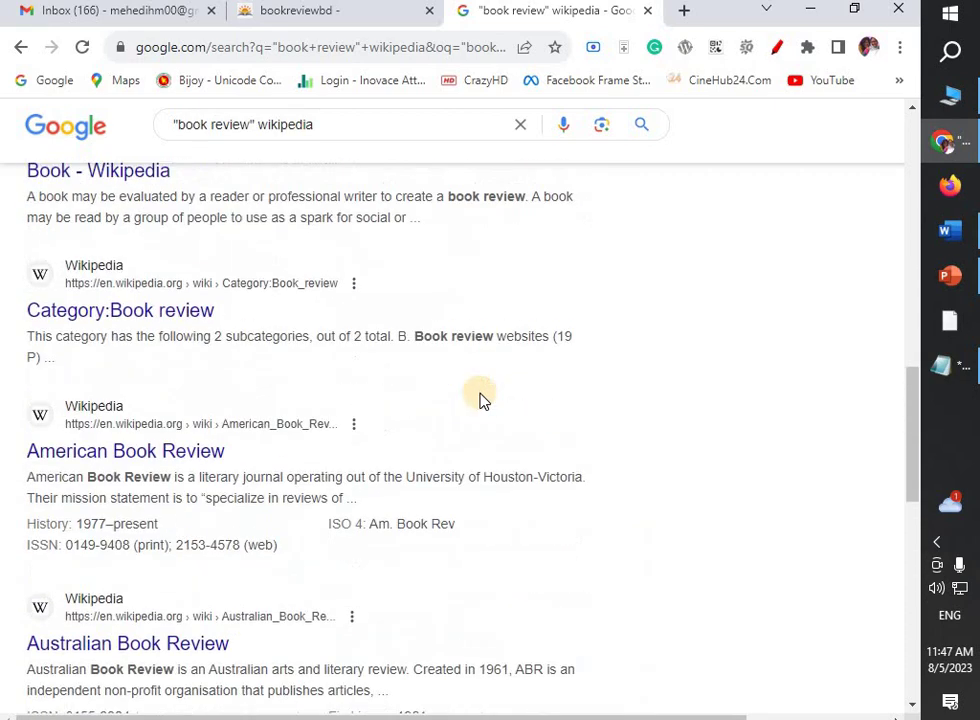
scroll(478, 402, "up", 1)
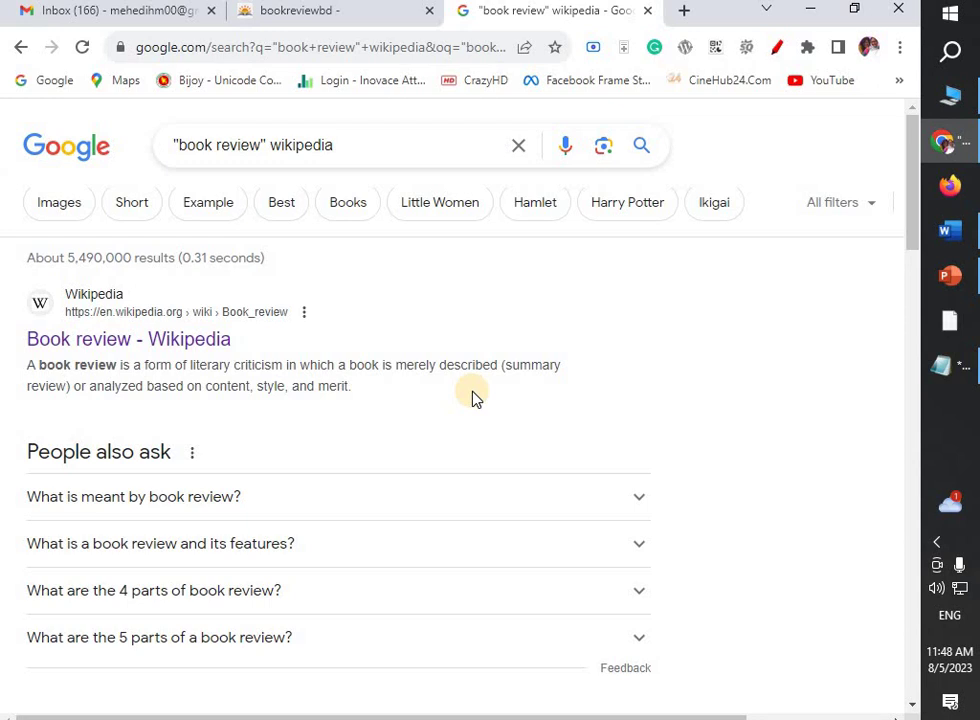
Open the Book review and The Book Review Wikipedia results in background tabs.
middle_click(148, 352)
scroll(459, 298, "down", 5)
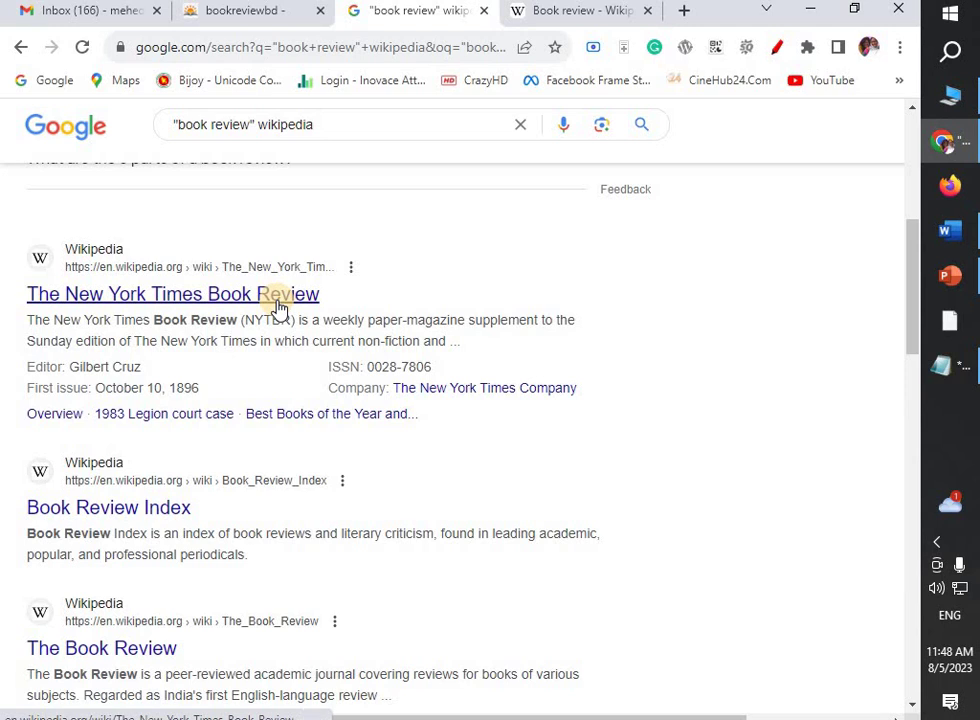
scroll(145, 335, "down", 2)
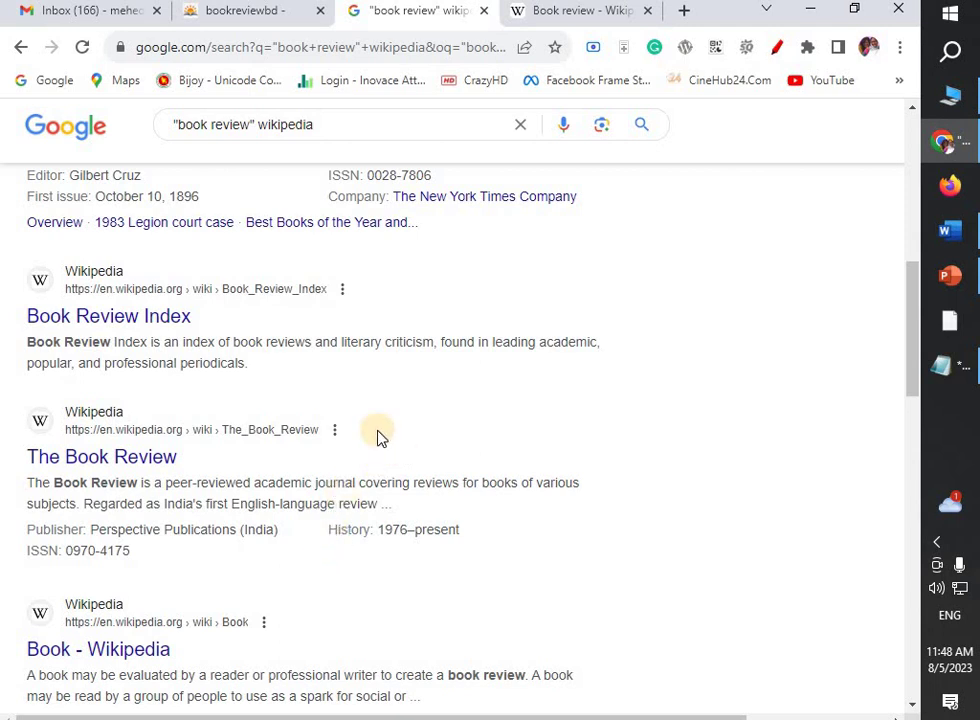
middle_click(137, 464)
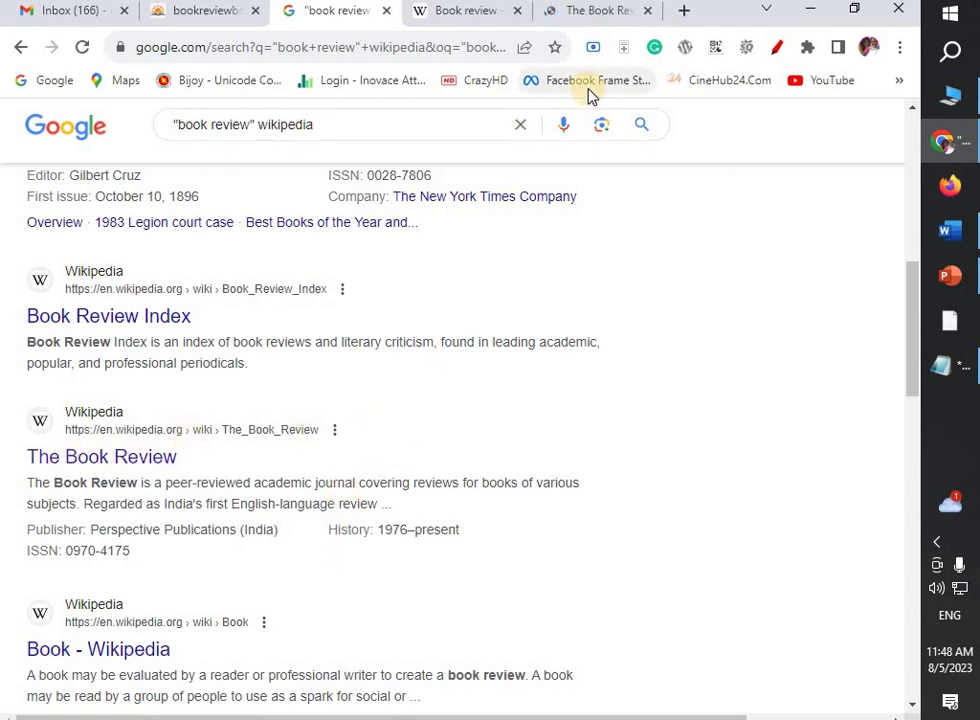
Dismiss the Wikimania banner on the Book review article and close The Book Review tab.
left_click(455, 15)
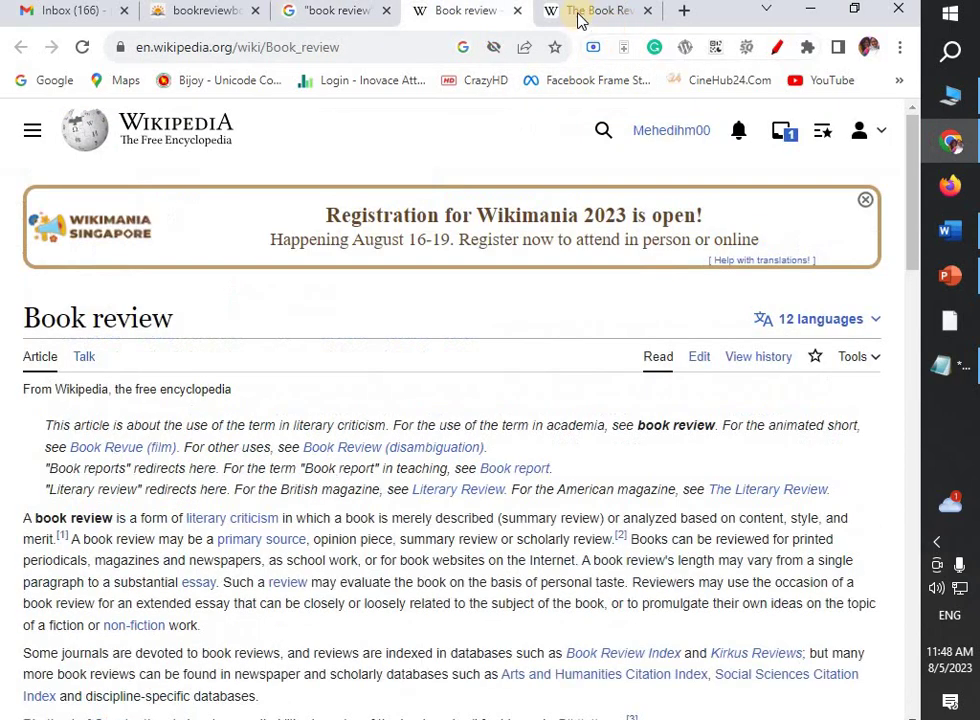
left_click(580, 15)
left_click(475, 15)
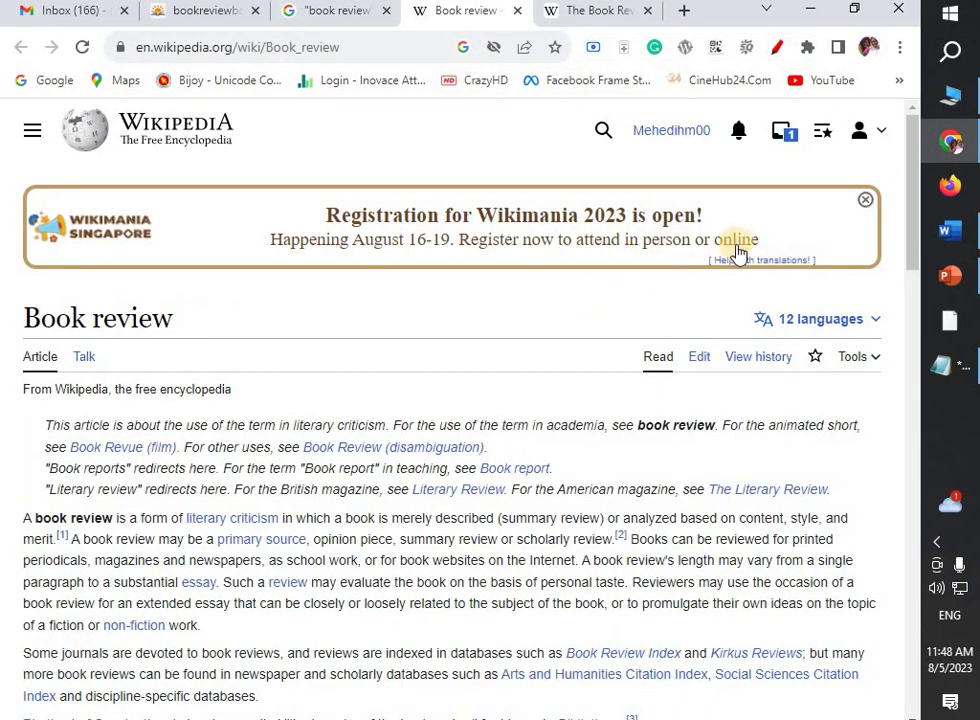
left_click(865, 200)
left_click(638, 16)
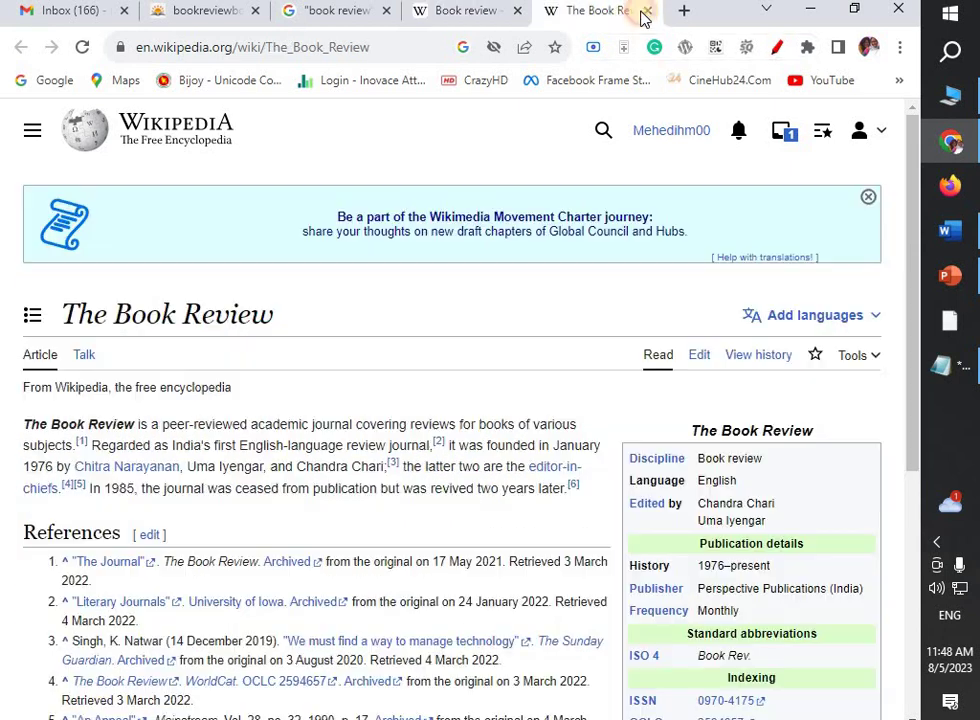
left_click(645, 12)
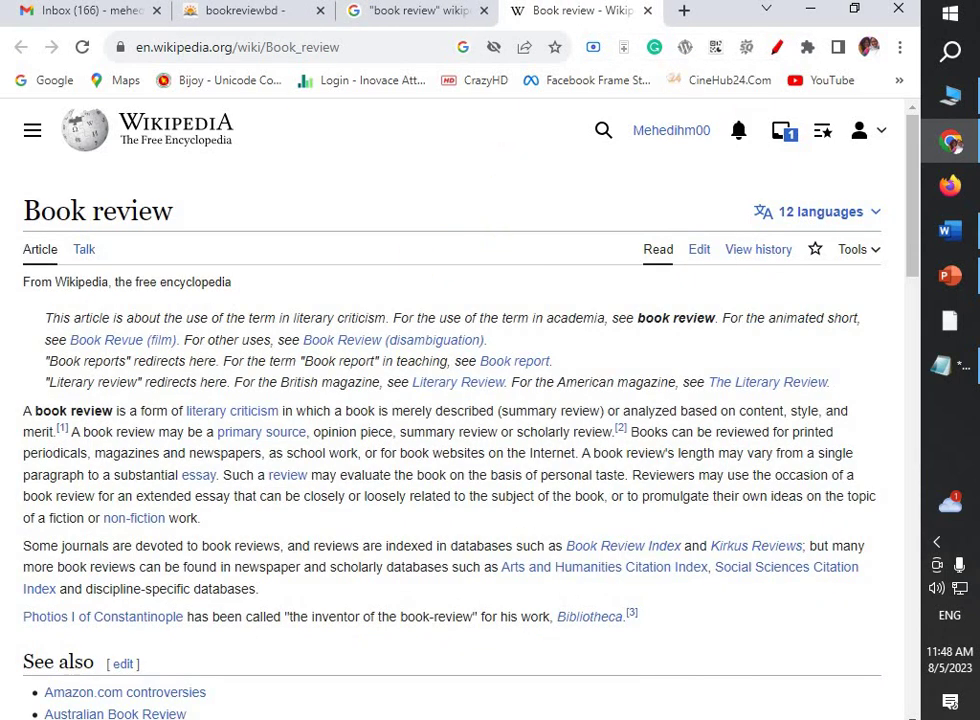
Open the 'Masked Rider By Neil Peart' post on bookreviewbd and view its text and cover.
left_click(262, 14)
scroll(350, 367, "down", 10)
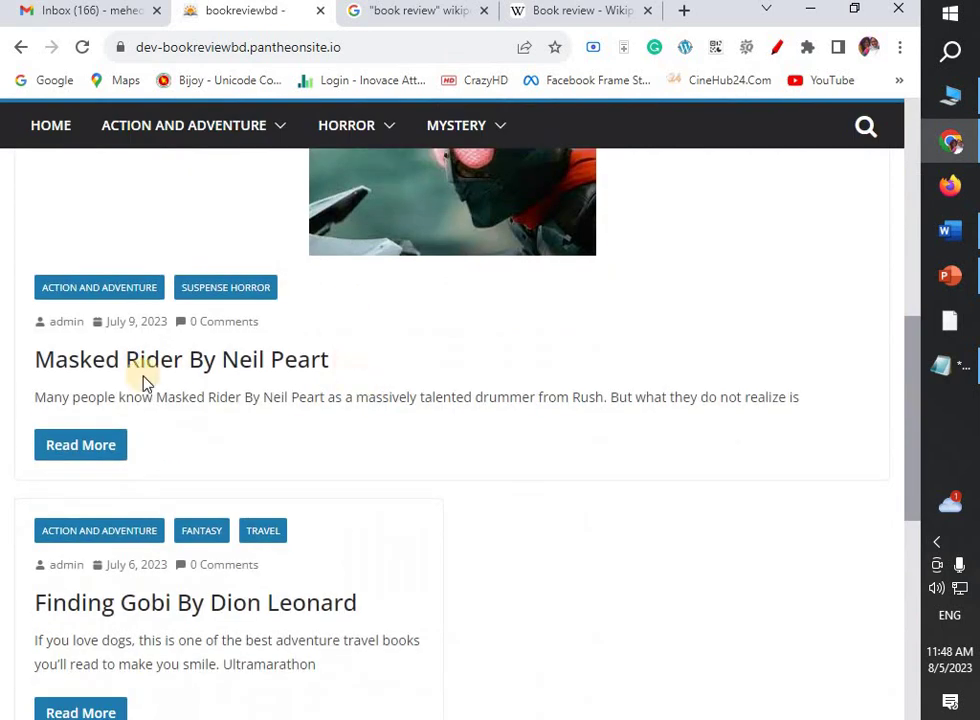
scroll(367, 368, "down", 3)
scroll(372, 376, "up", 5)
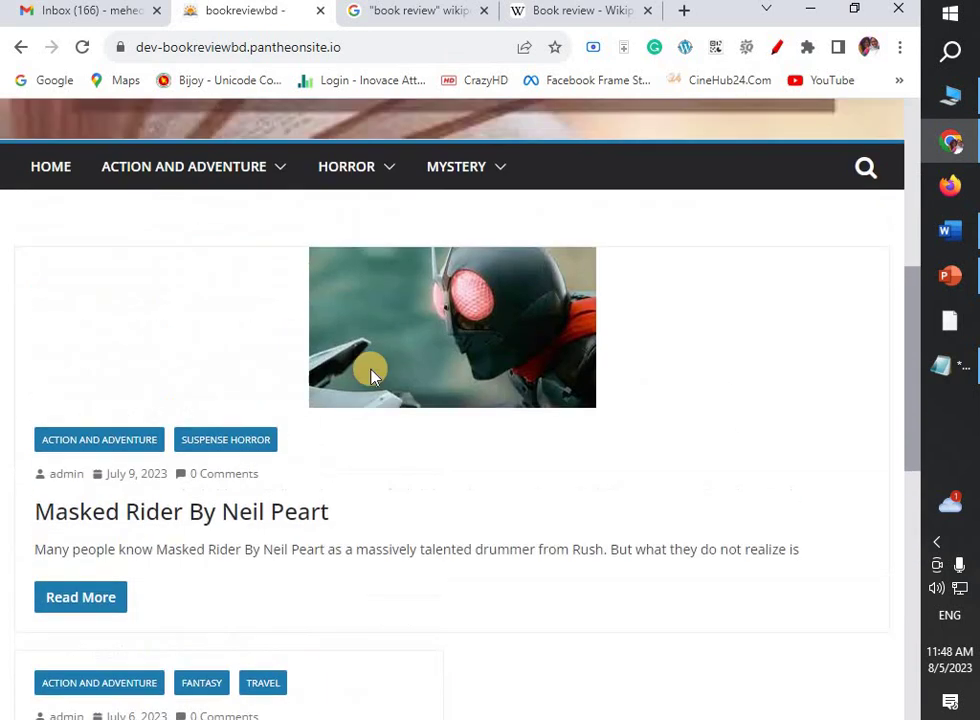
scroll(210, 533, "down", 2)
left_click(236, 455)
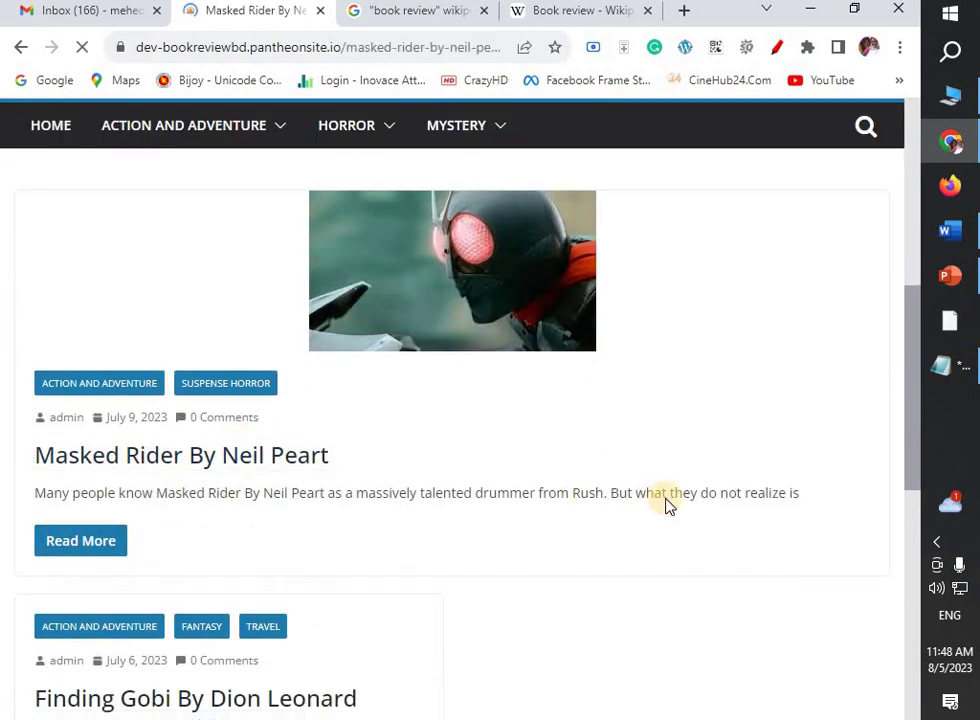
scroll(510, 418, "down", 6)
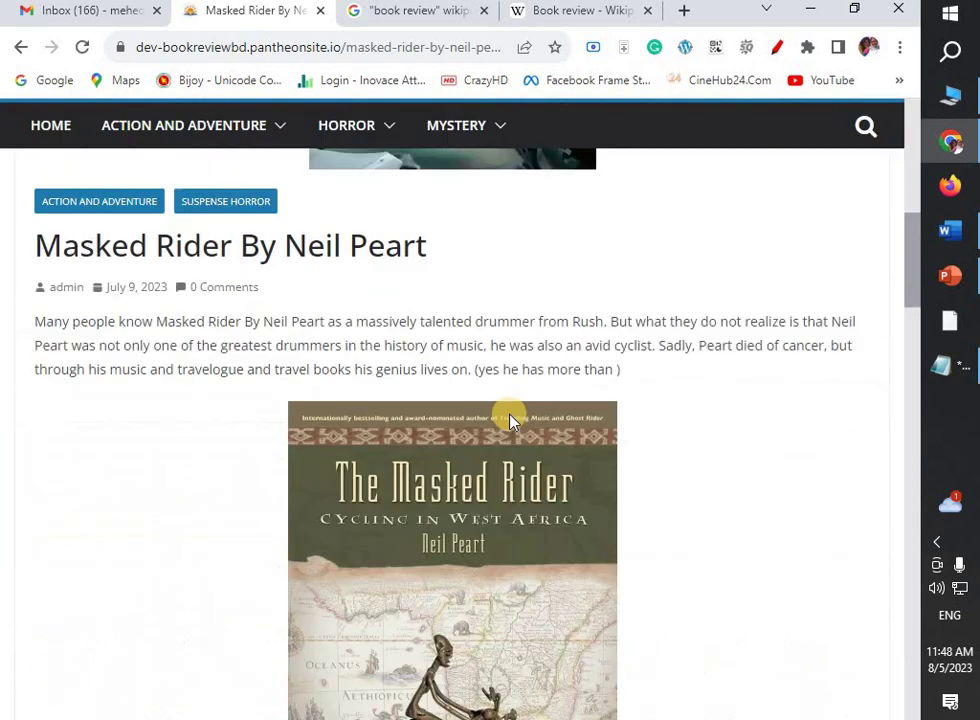
scroll(510, 418, "down", 5)
scroll(510, 416, "up", 9)
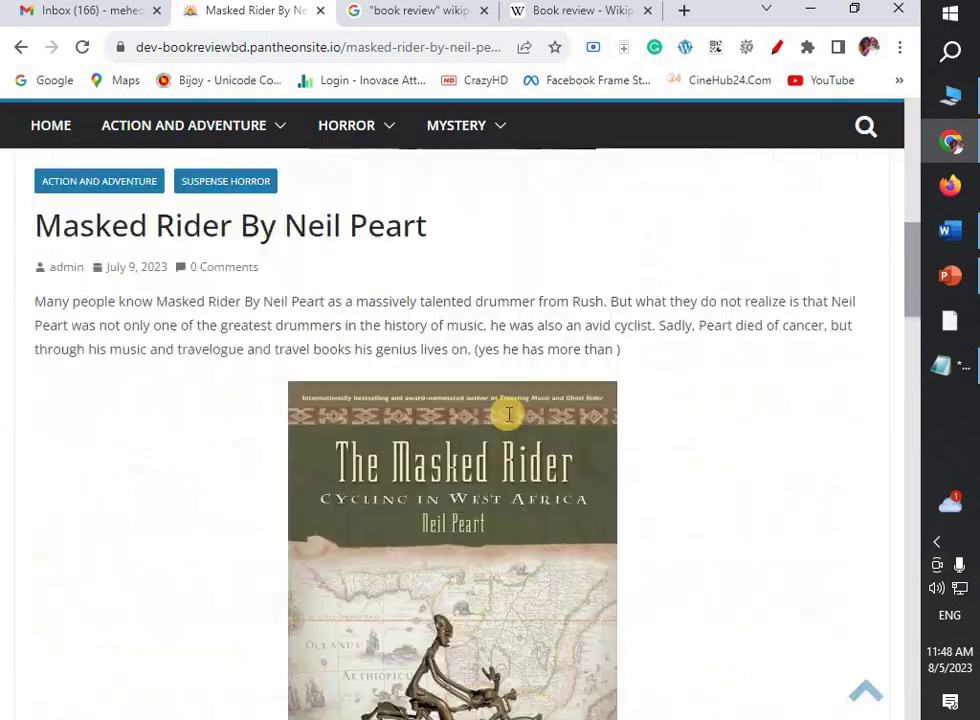
Return to the Wikipedia Book review article and scroll through it to the footer and back.
left_click(562, 12)
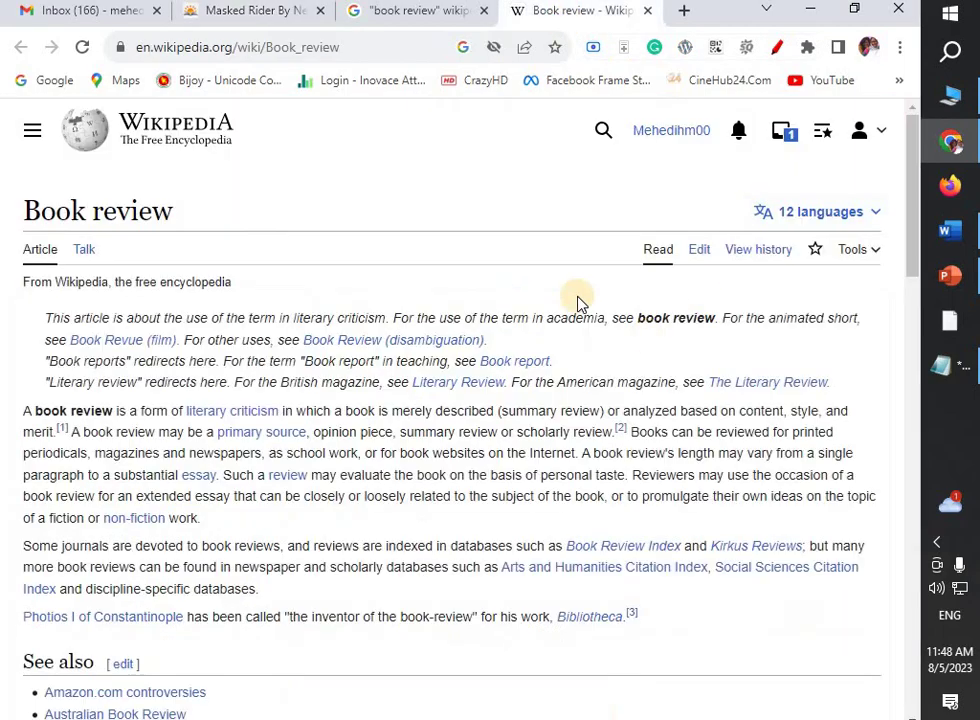
scroll(667, 306, "down", 5)
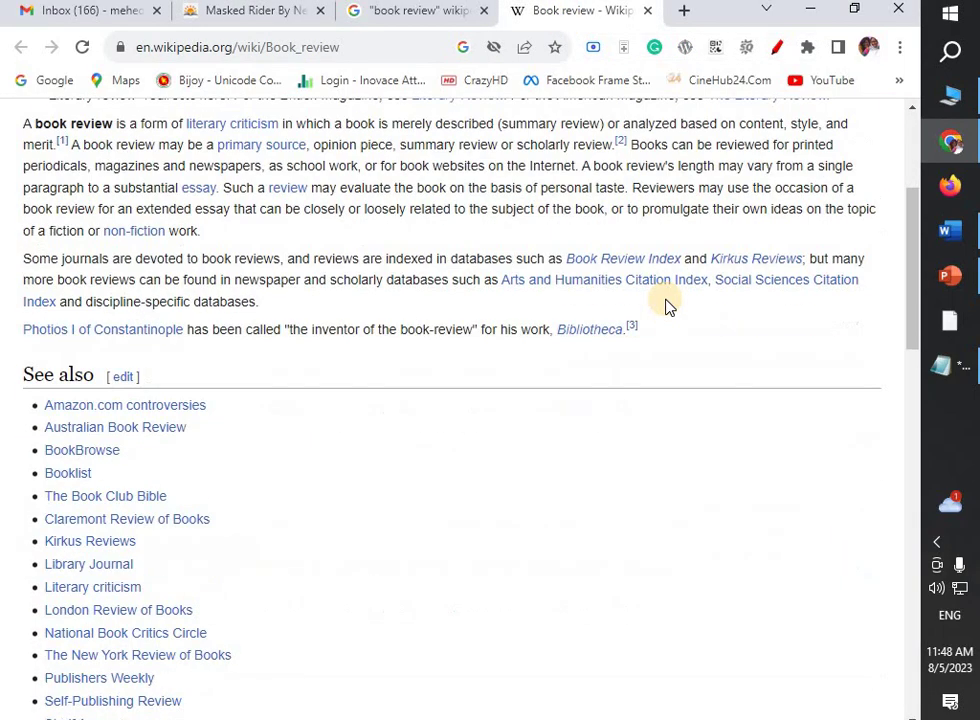
scroll(667, 306, "down", 8)
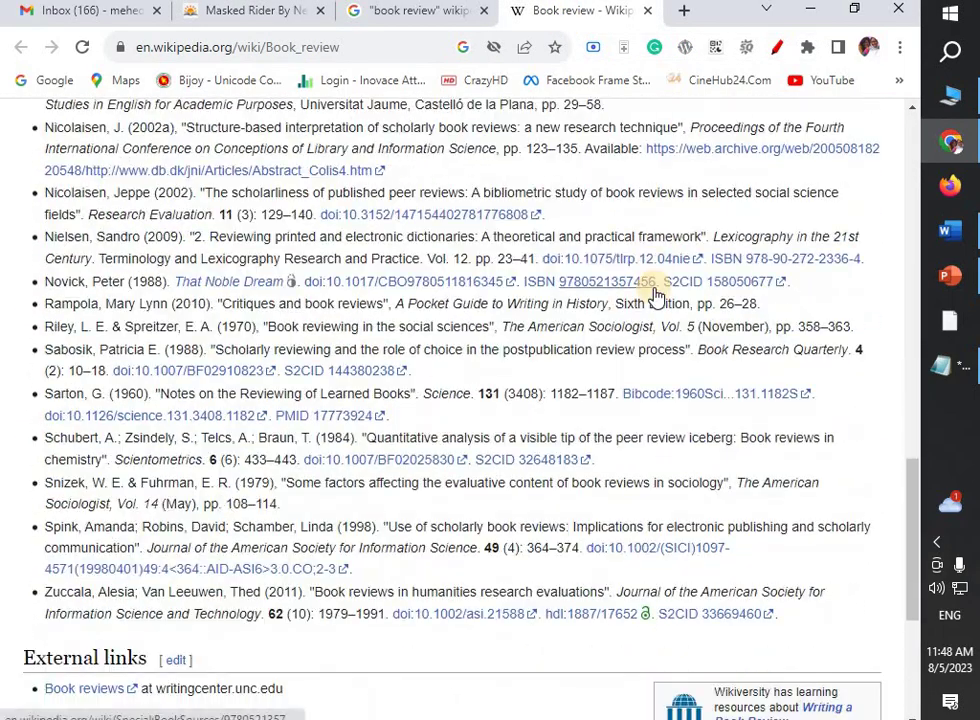
scroll(650, 291, "up", 2)
scroll(573, 300, "up", 1)
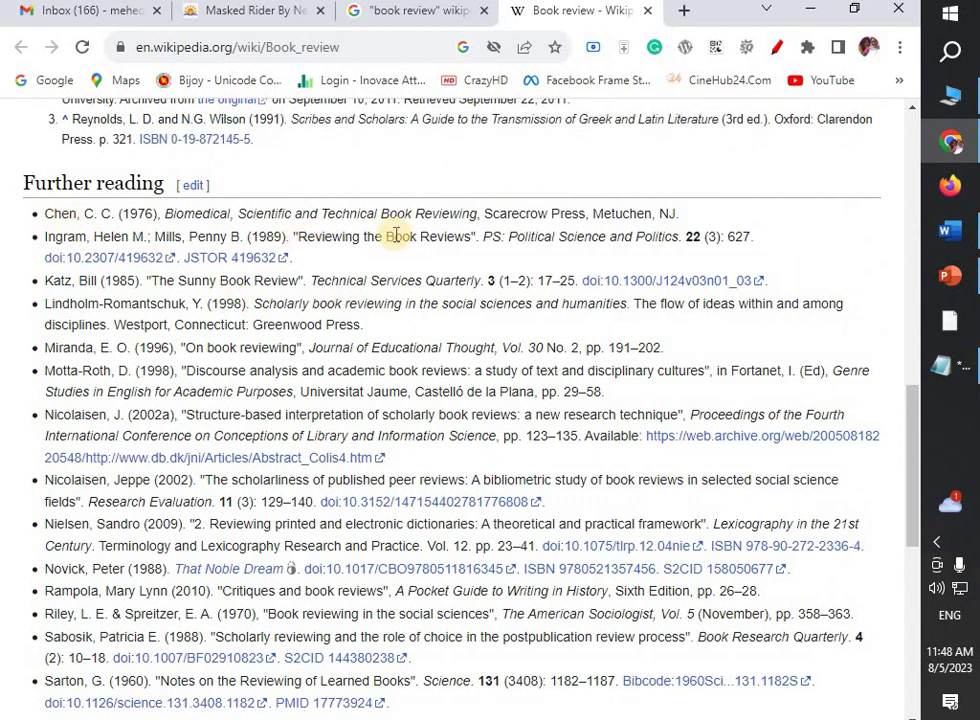
scroll(208, 265, "down", 7)
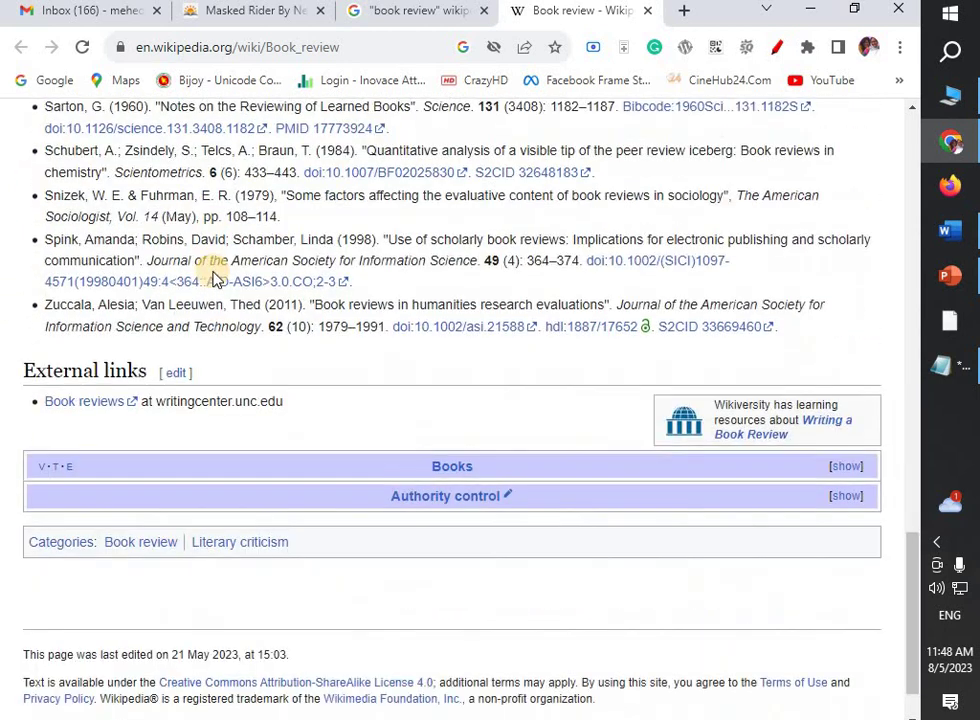
scroll(205, 278, "up", 8)
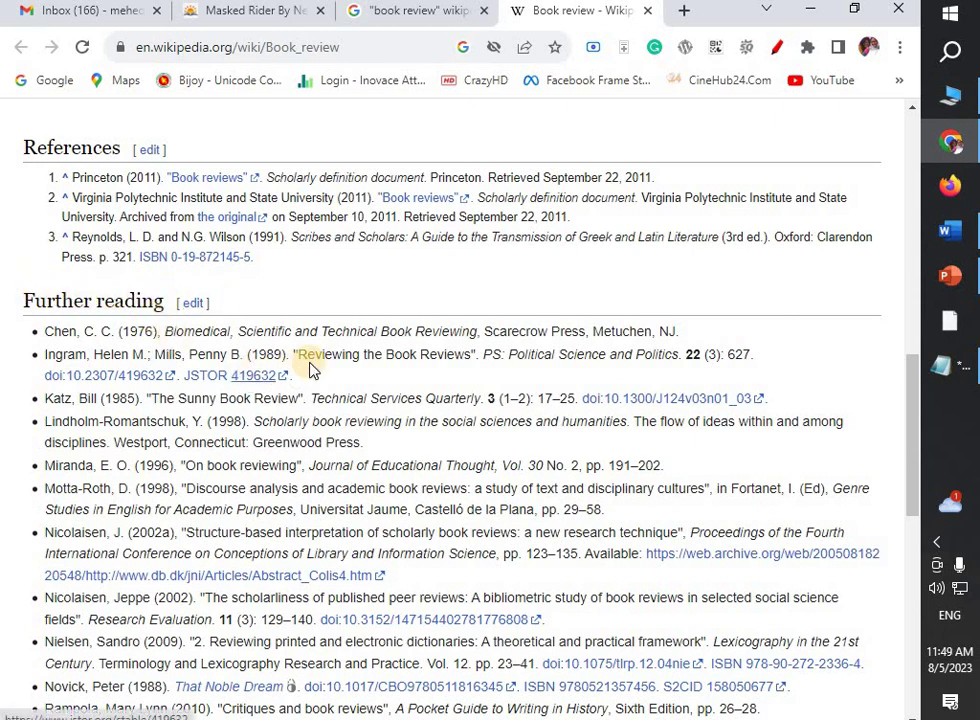
scroll(319, 361, "up", 8)
scroll(110, 322, "up", 2)
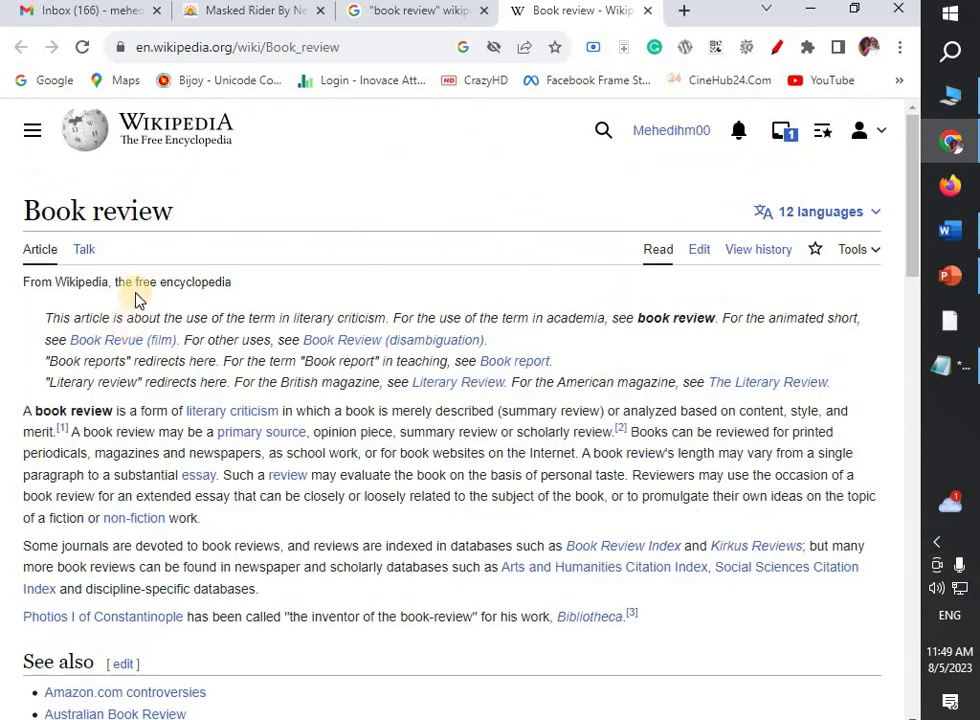
scroll(276, 355, "down", 1)
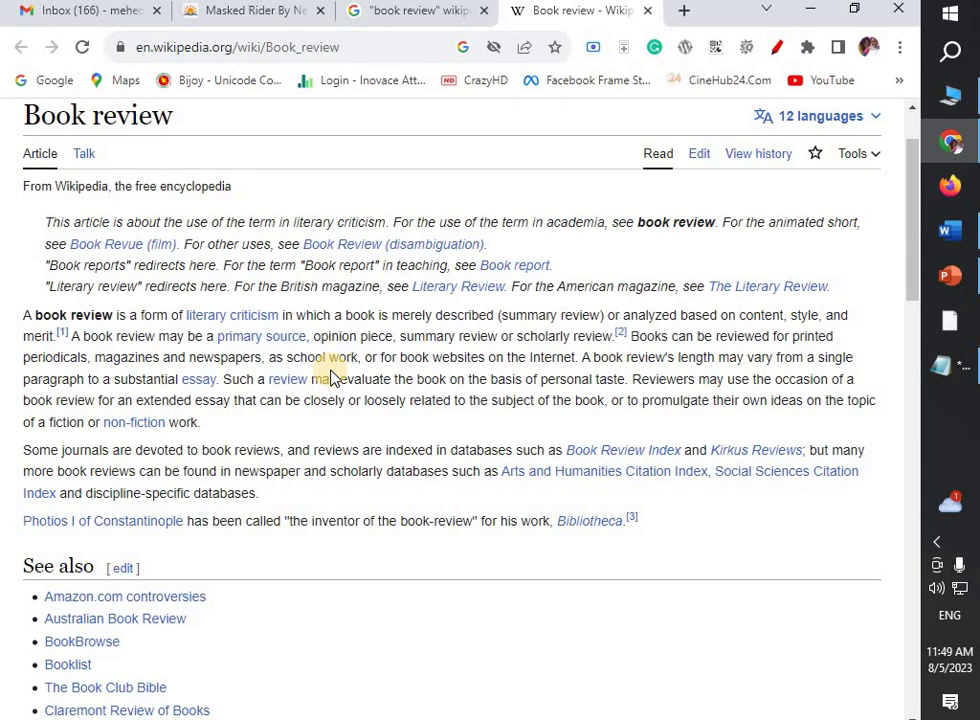
Look over the Masked Rider review post again.
left_click(257, 11)
scroll(366, 464, "up", 5)
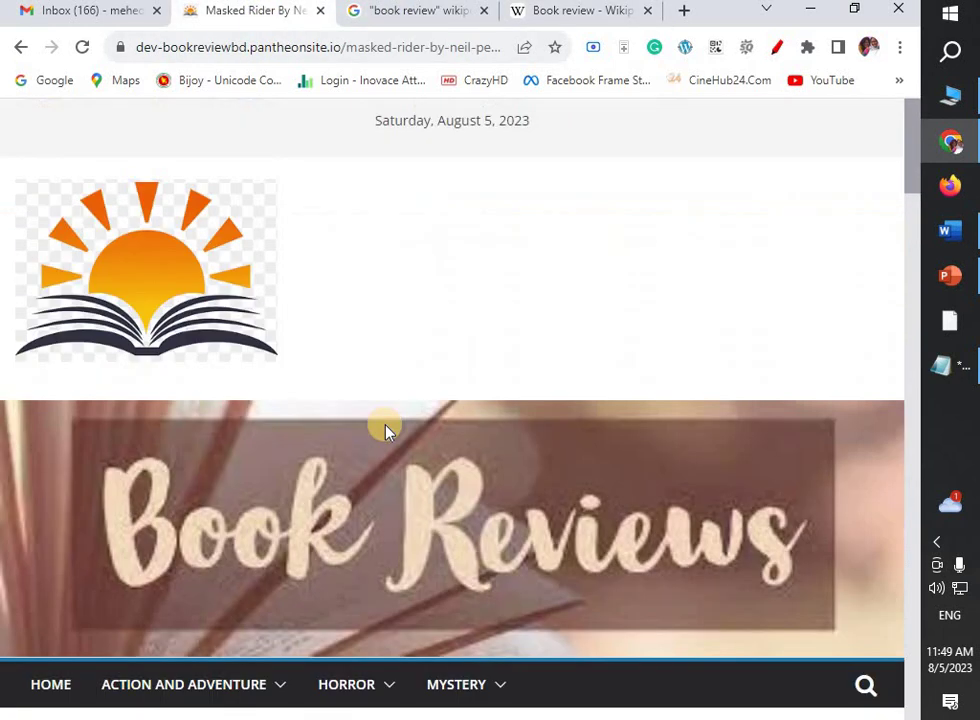
scroll(385, 427, "down", 2)
mouse_move(483, 484)
scroll(722, 466, "down", 9)
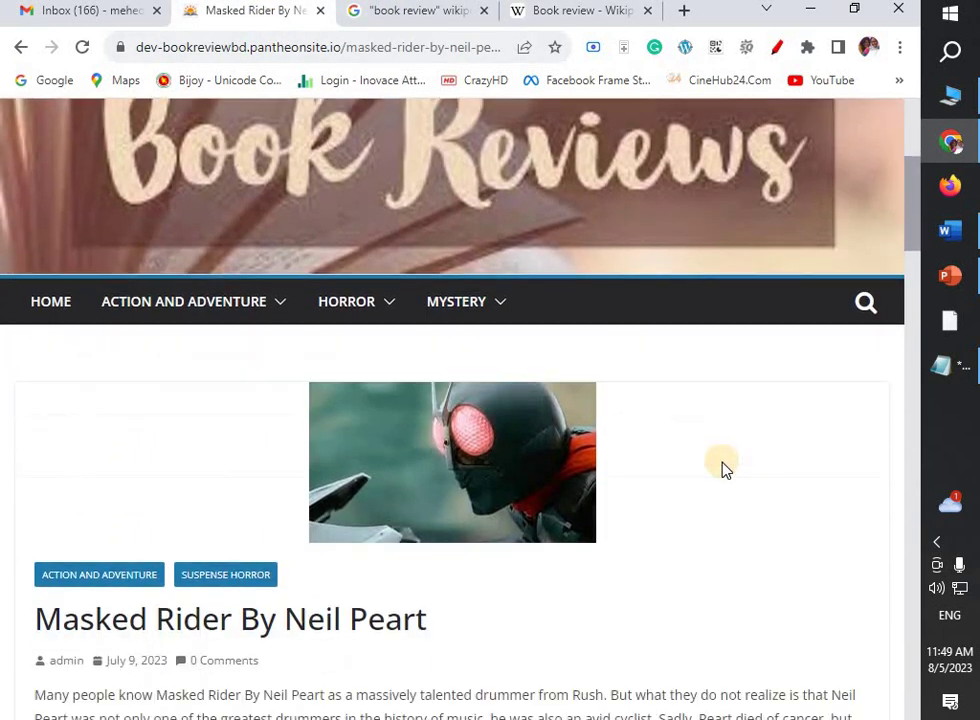
scroll(724, 463, "up", 10)
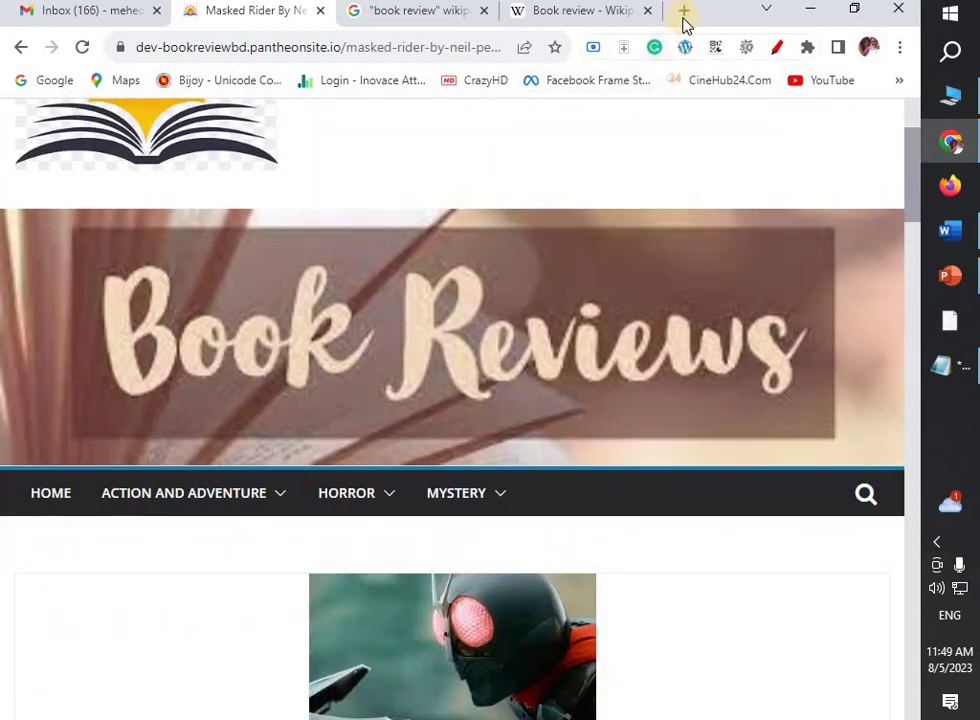
Search Google for 'book review content' in a new tab.
key("ctrl+t")
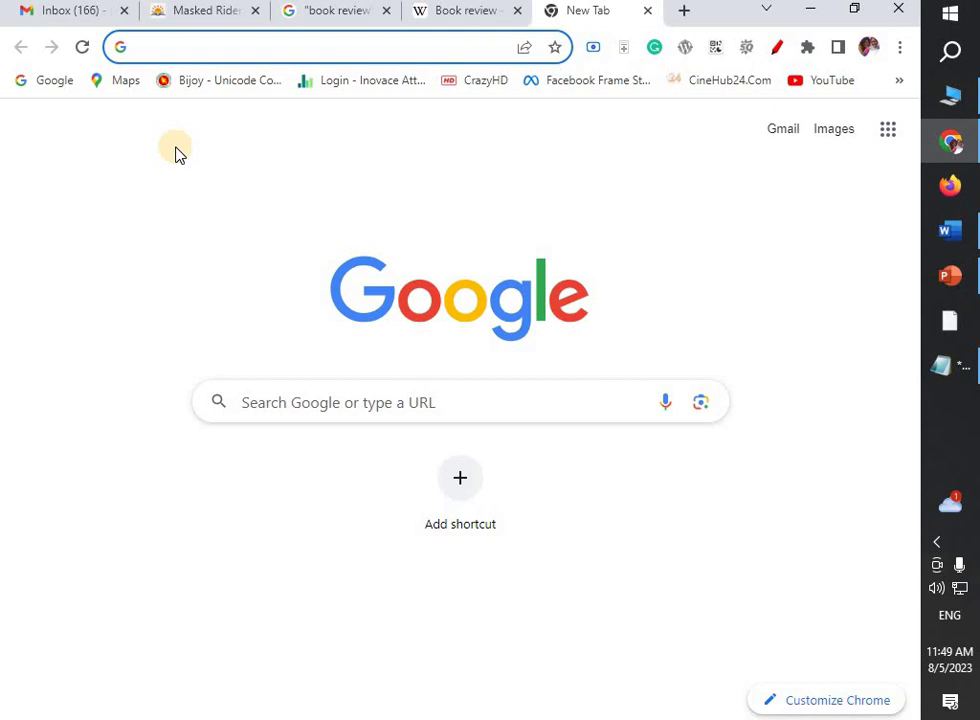
type("book")
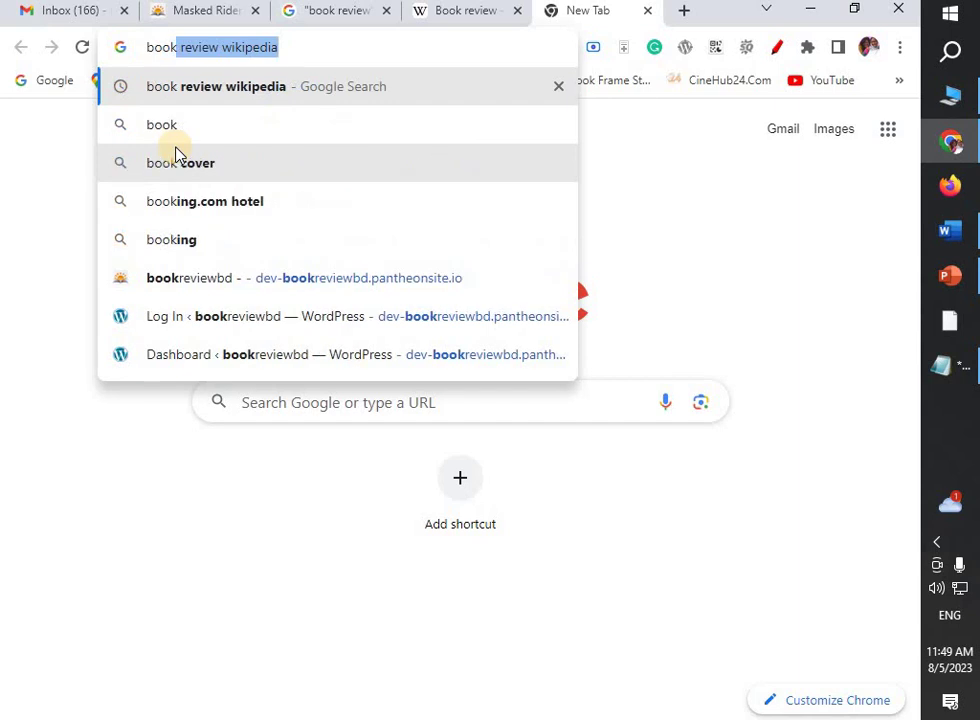
key("Right")
key("BackSpace")
key("BackSpace")
key("BackSpace")
key("BackSpace")
key("BackSpace")
key("BackSpace")
key("BackSpace")
key("BackSpace")
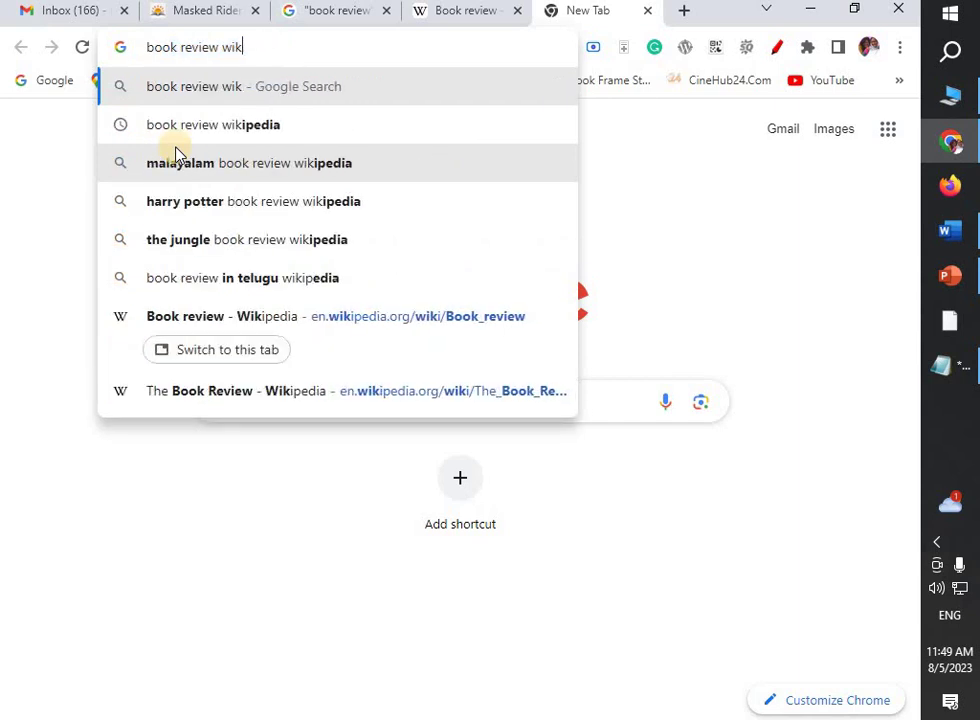
key("BackSpace")
type("co")
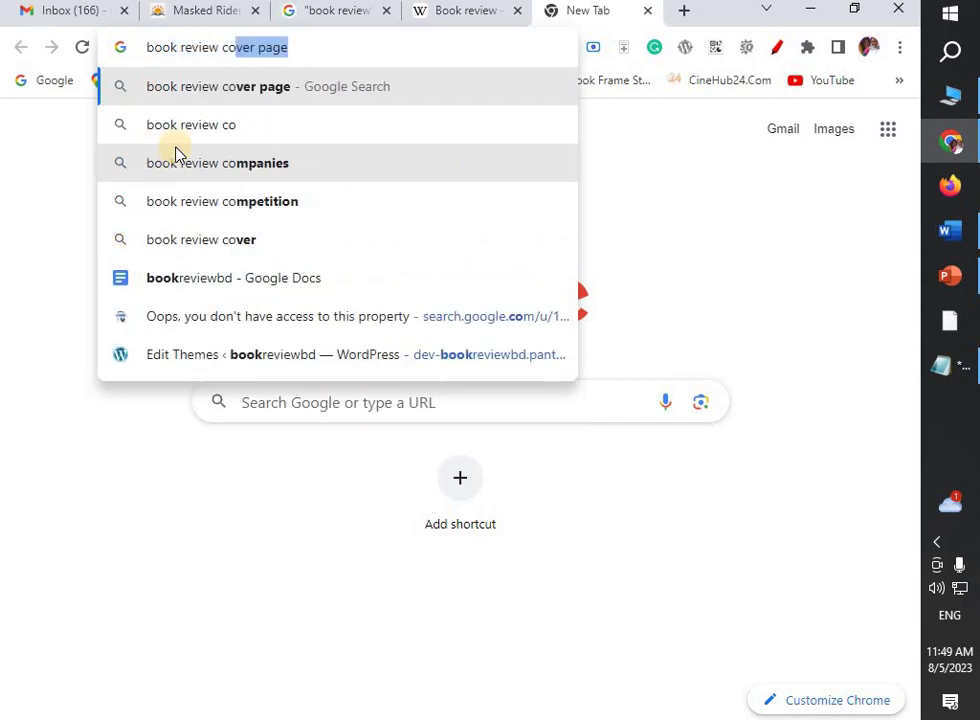
type("nte")
key("Return")
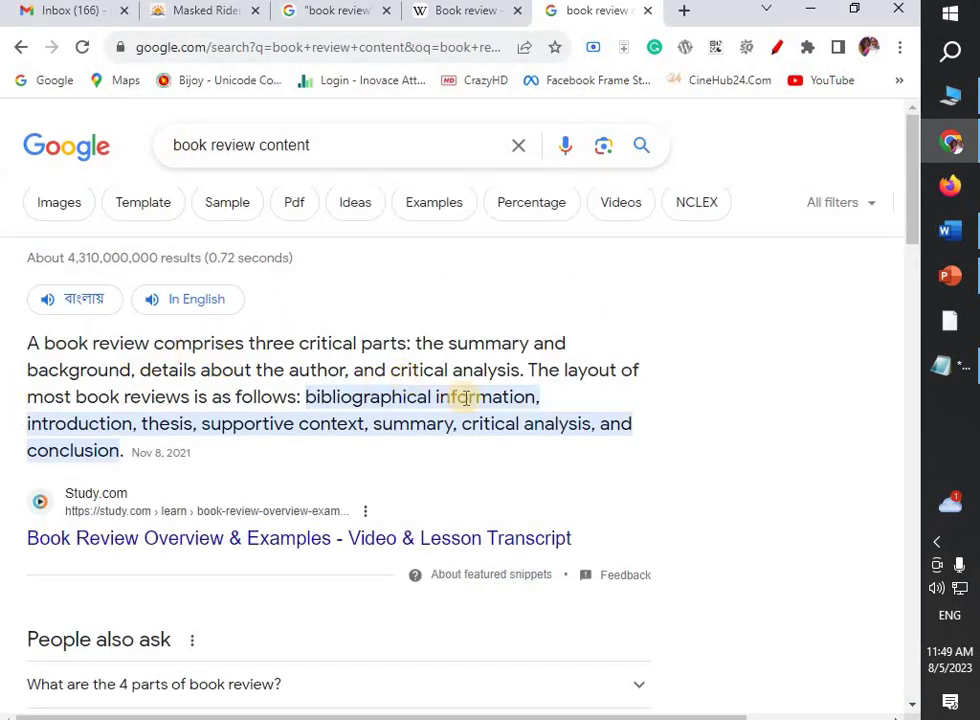
Expand and select the 'What are the 4 parts of book review?' answer, then return to Wikipedia.
scroll(465, 400, "down", 1)
scroll(465, 403, "down", 3)
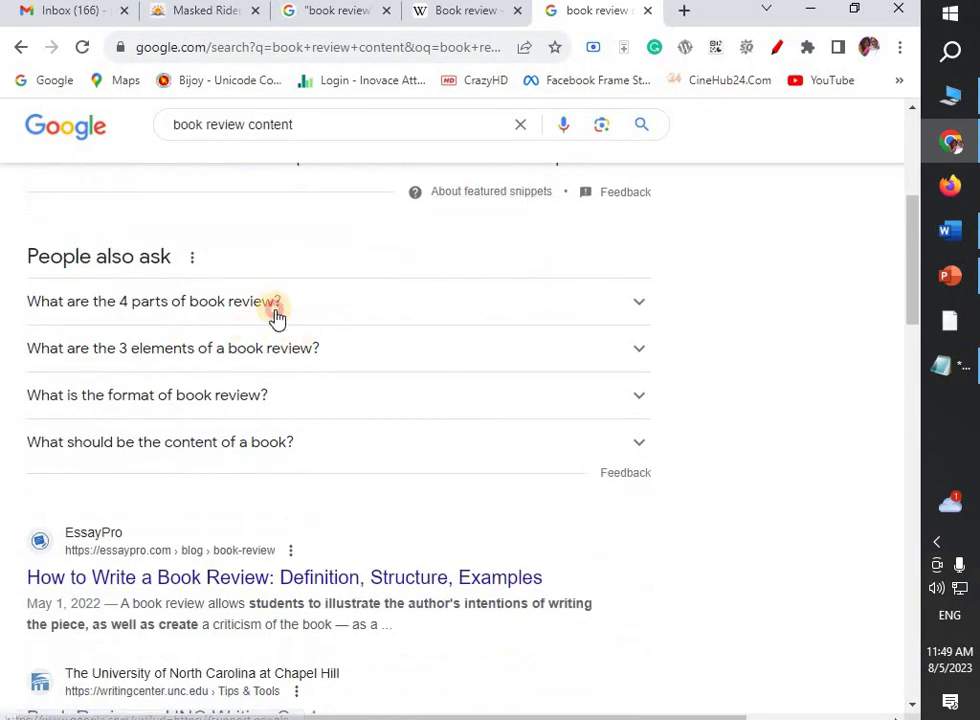
left_click(274, 310)
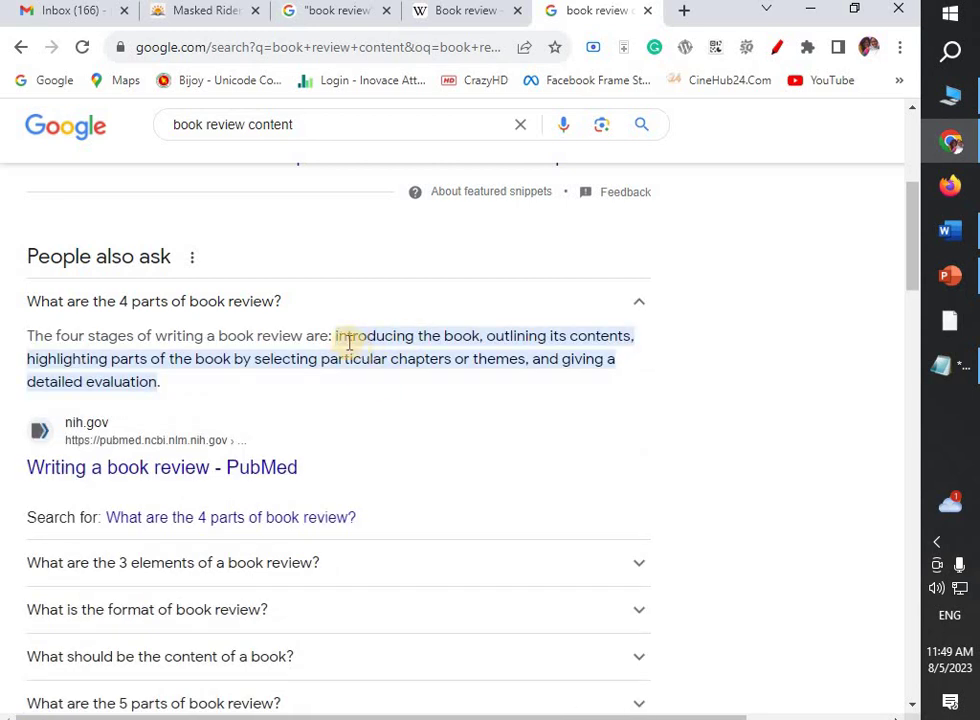
left_click_drag(339, 335, 188, 390)
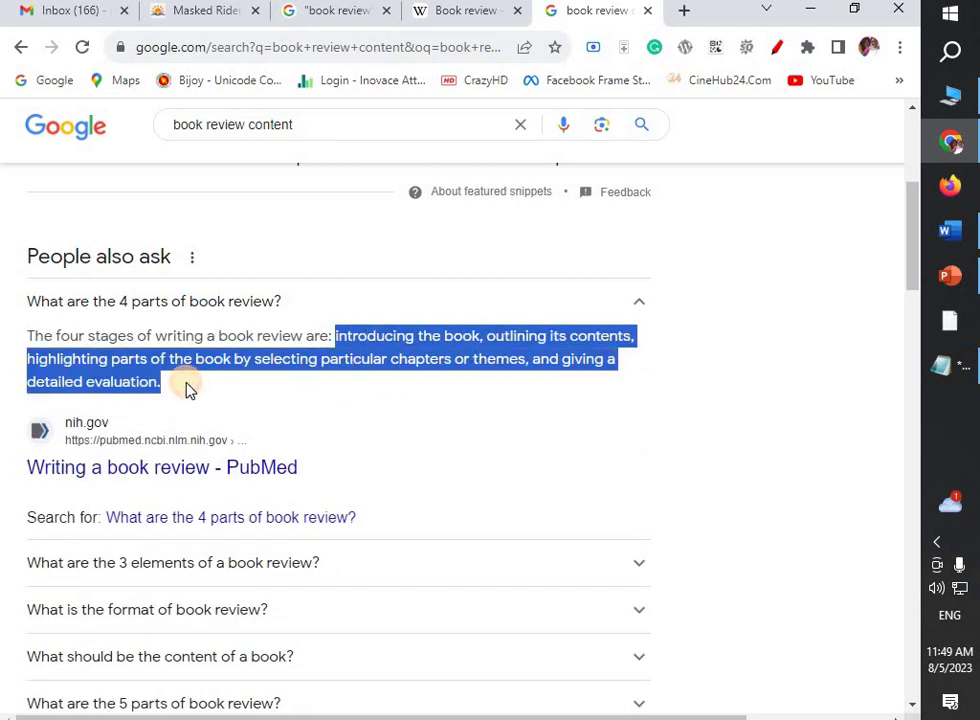
left_click(478, 11)
scroll(420, 343, "down", 1)
scroll(365, 340, "up", 1)
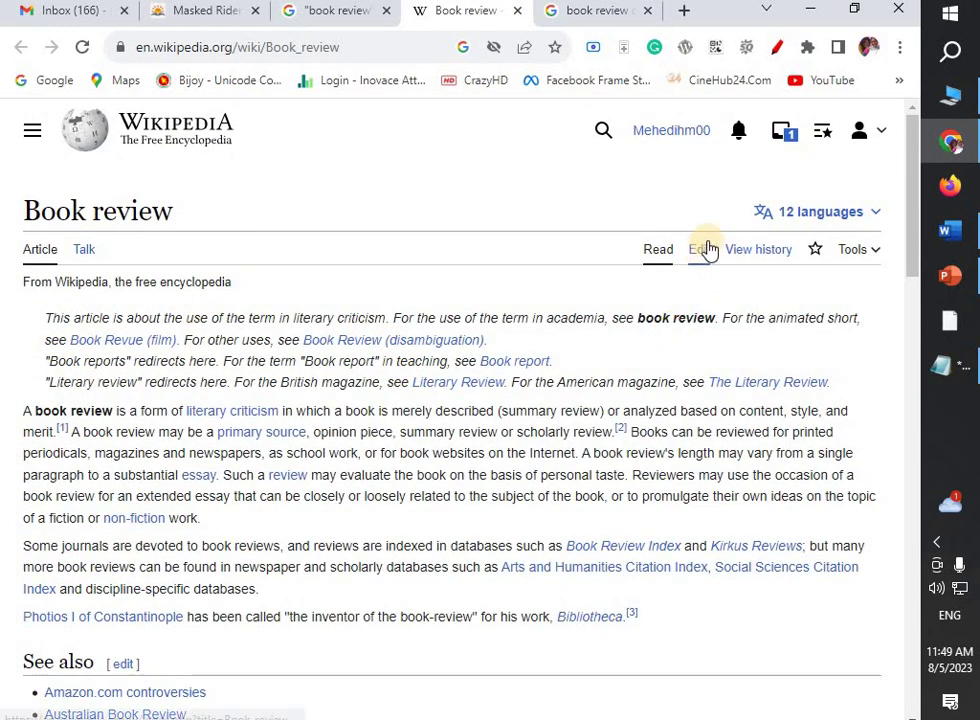
key("ctrl+Tab")
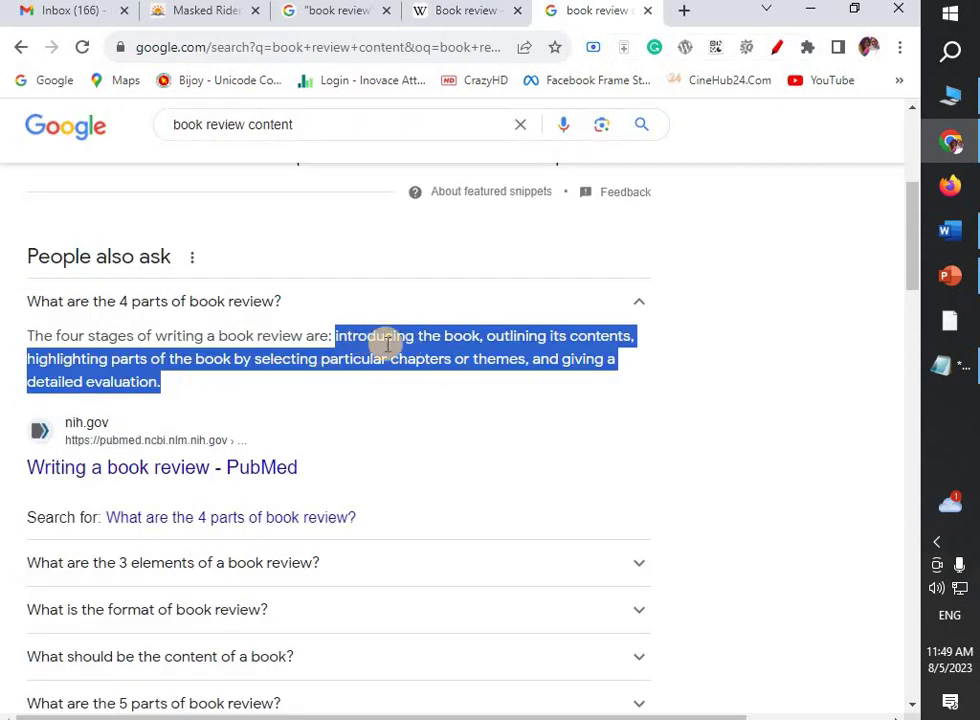
left_click(475, 11)
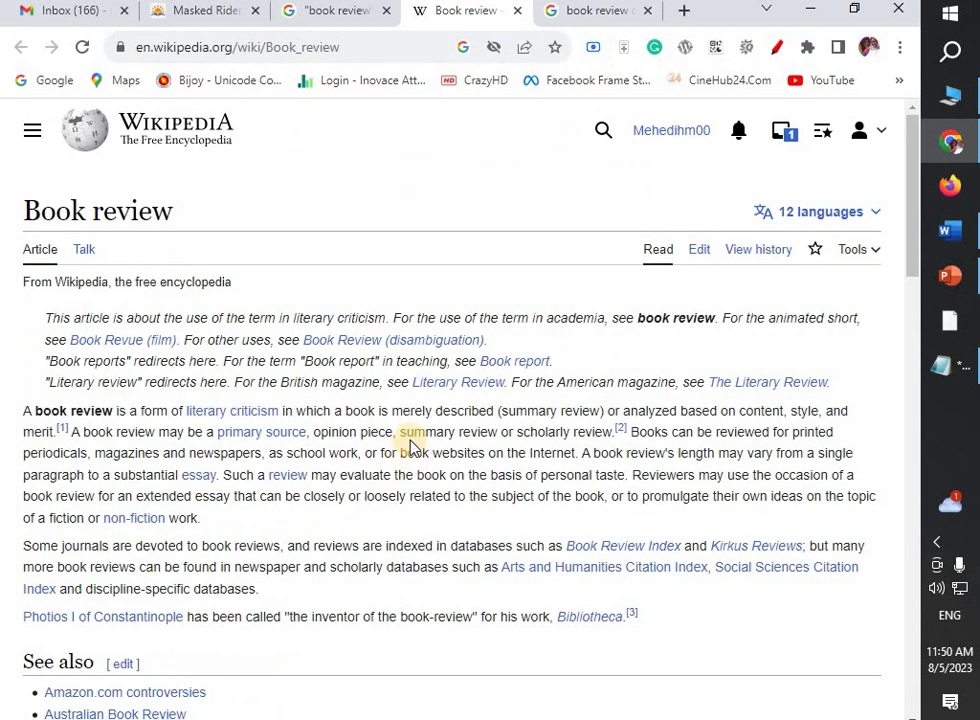
scroll(470, 440, "down", 2)
scroll(11, 245, "up", 2)
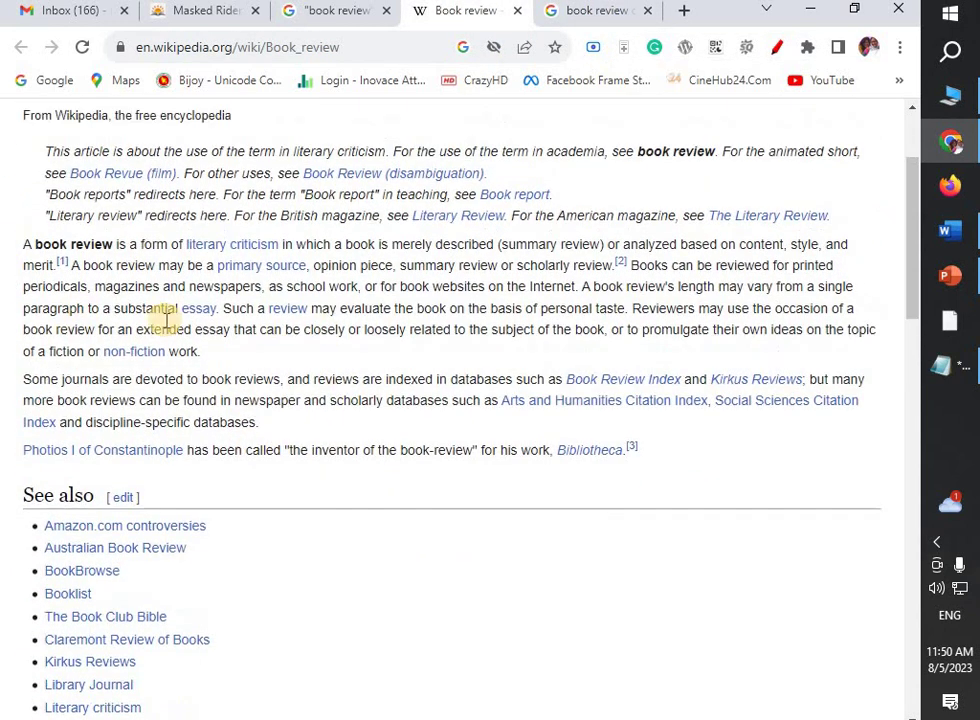
left_click_drag(345, 431, 680, 535)
scroll(600, 505, "down", 1)
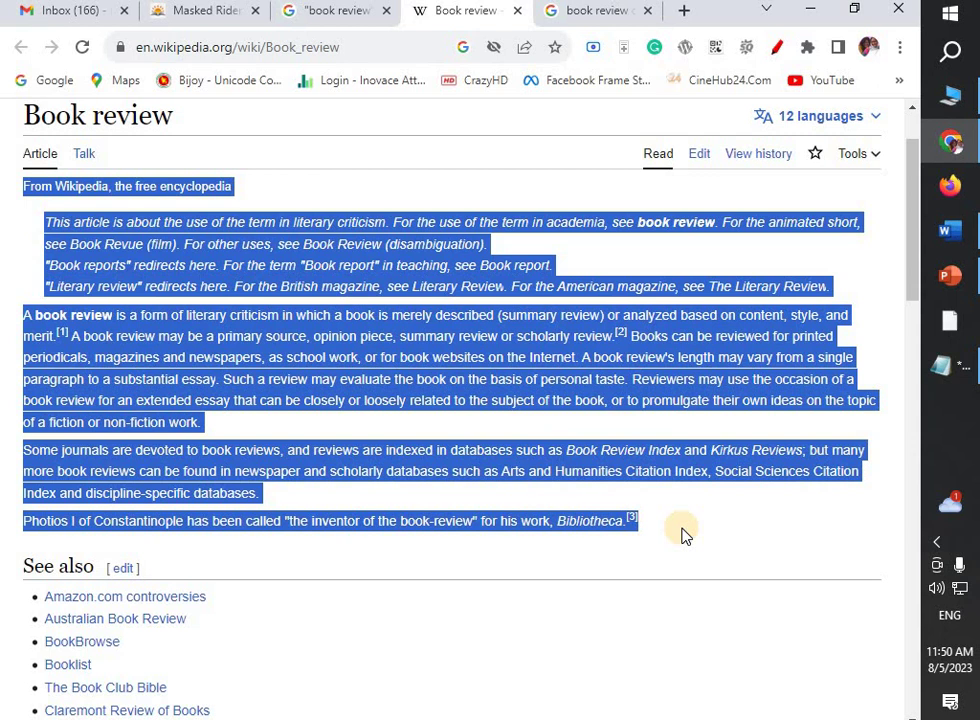
left_click_drag(120, 265, 22, 190)
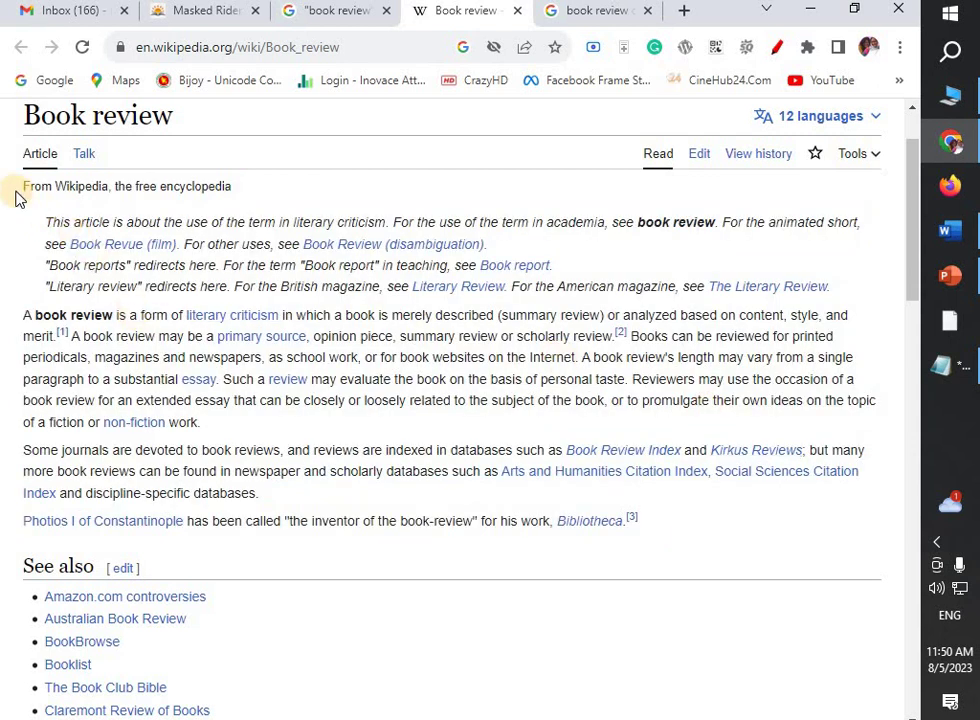
left_click_drag(360, 400, 689, 515)
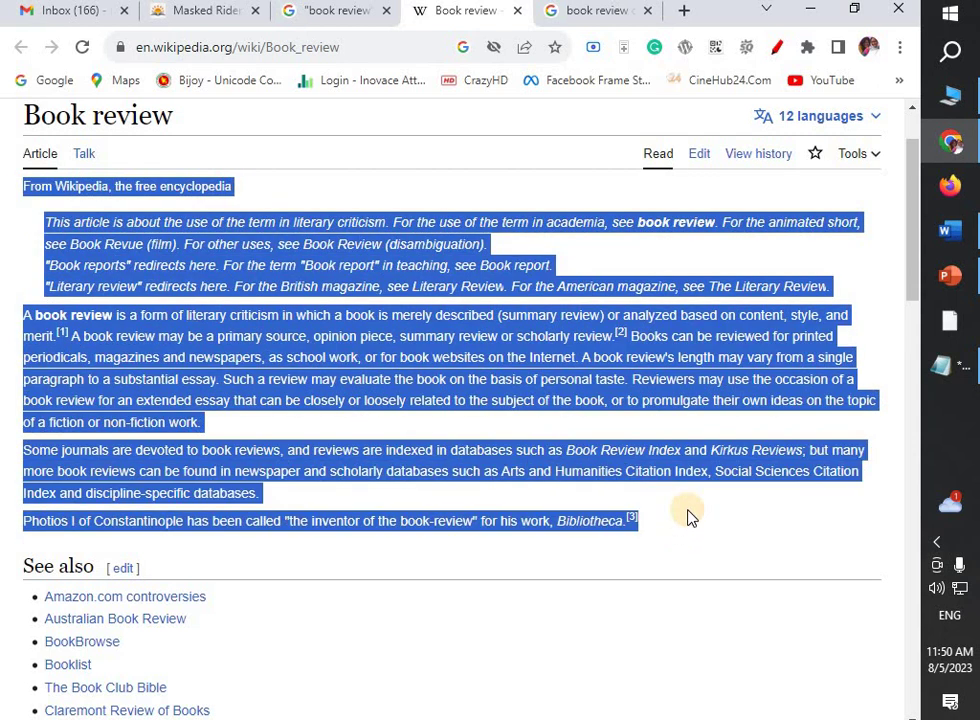
left_click(639, 302)
scroll(612, 350, "down", 1)
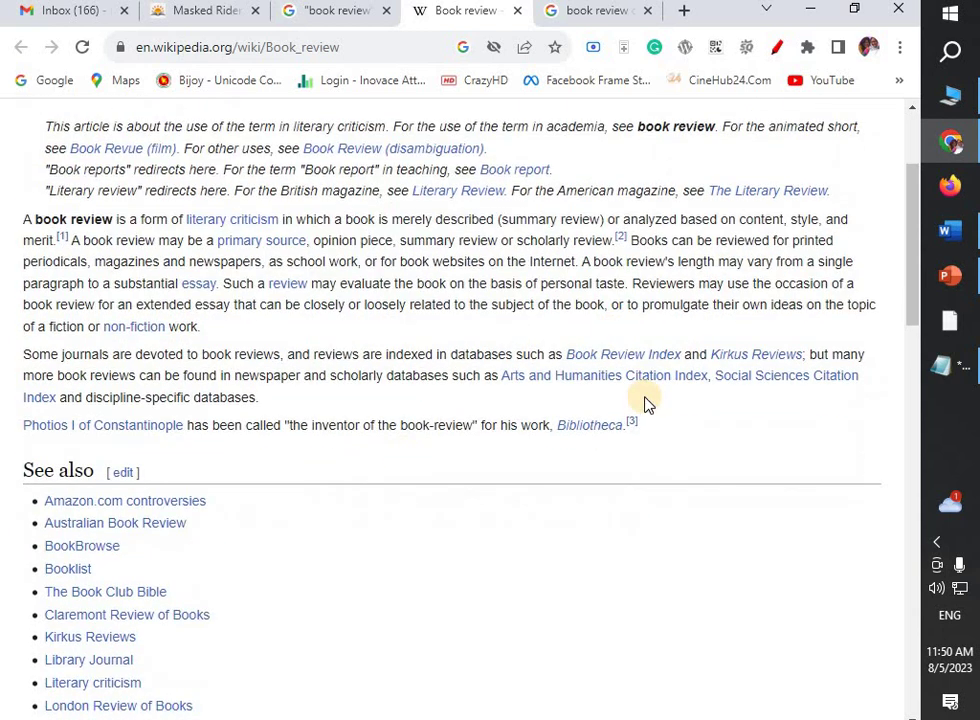
scroll(645, 403, "down", 1)
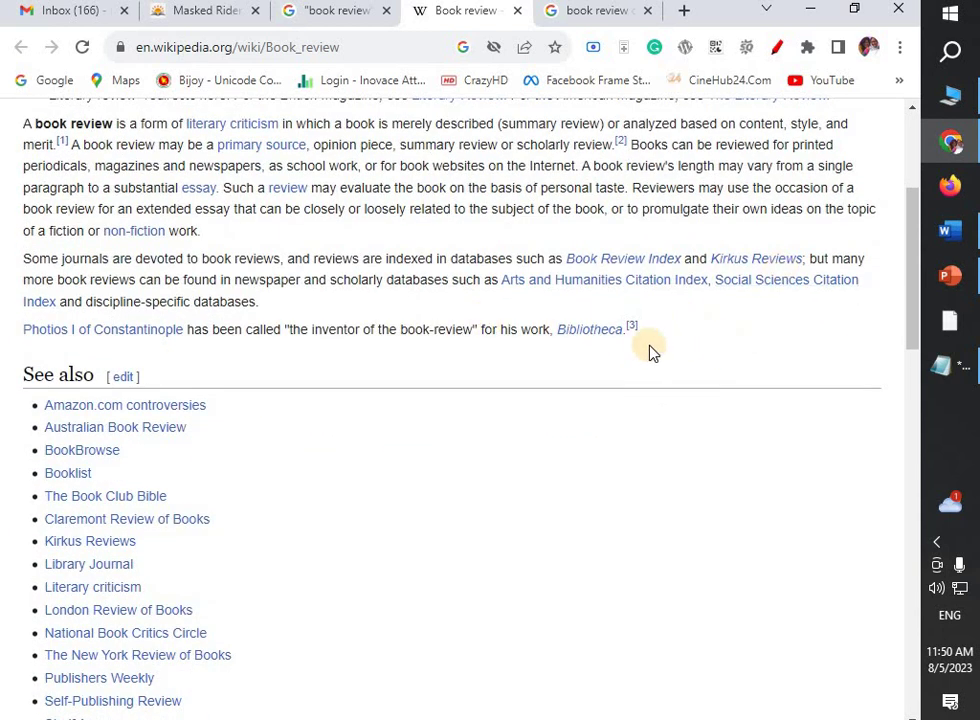
scroll(760, 302, "up", 1)
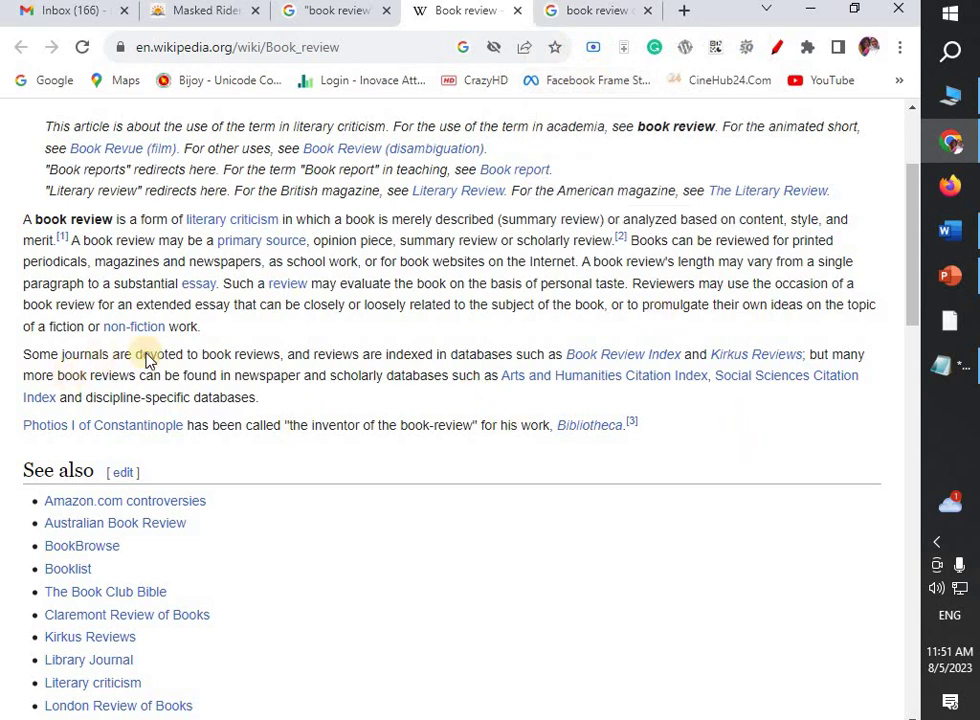
scroll(150, 355, "up", 2)
scroll(598, 238, "up", 1)
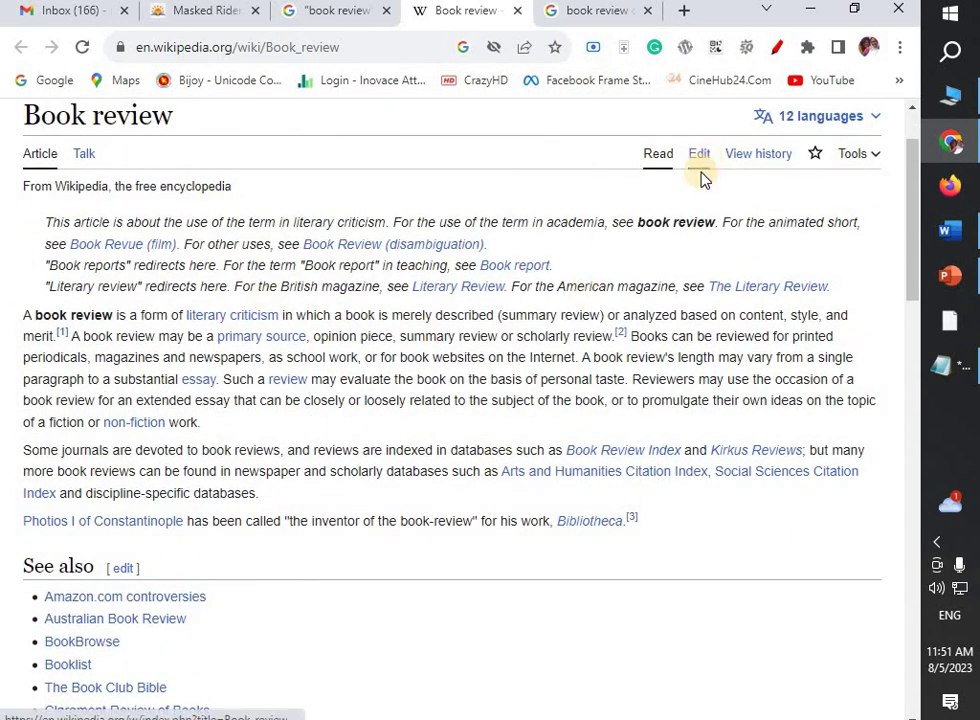
scroll(702, 177, "up", 1)
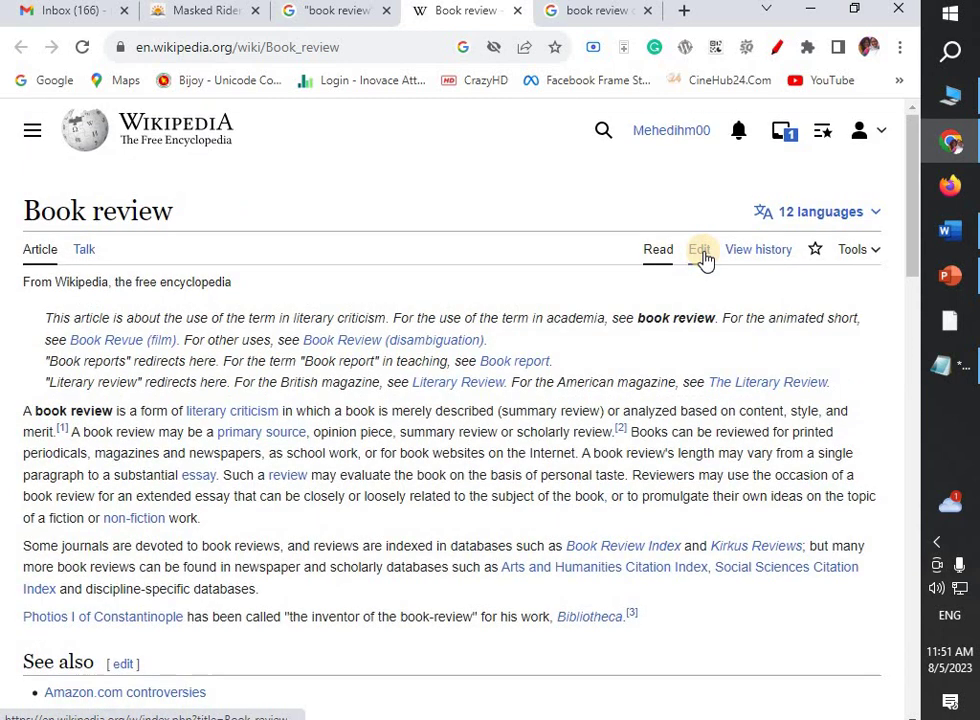
Open the Book review article in the editor and start editing.
left_click(702, 256)
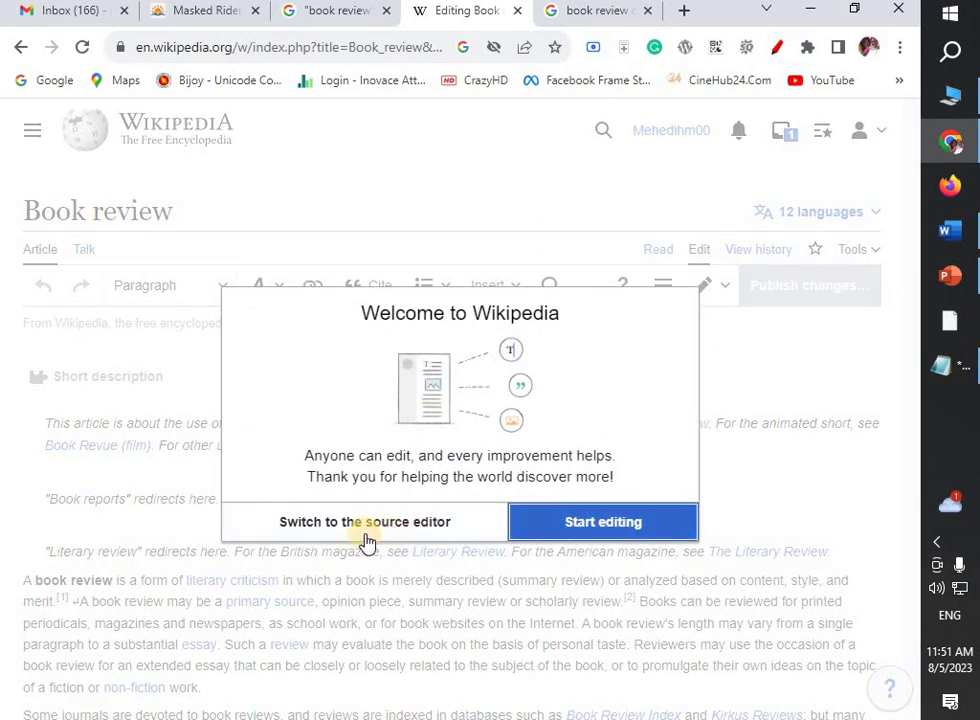
left_click(614, 534)
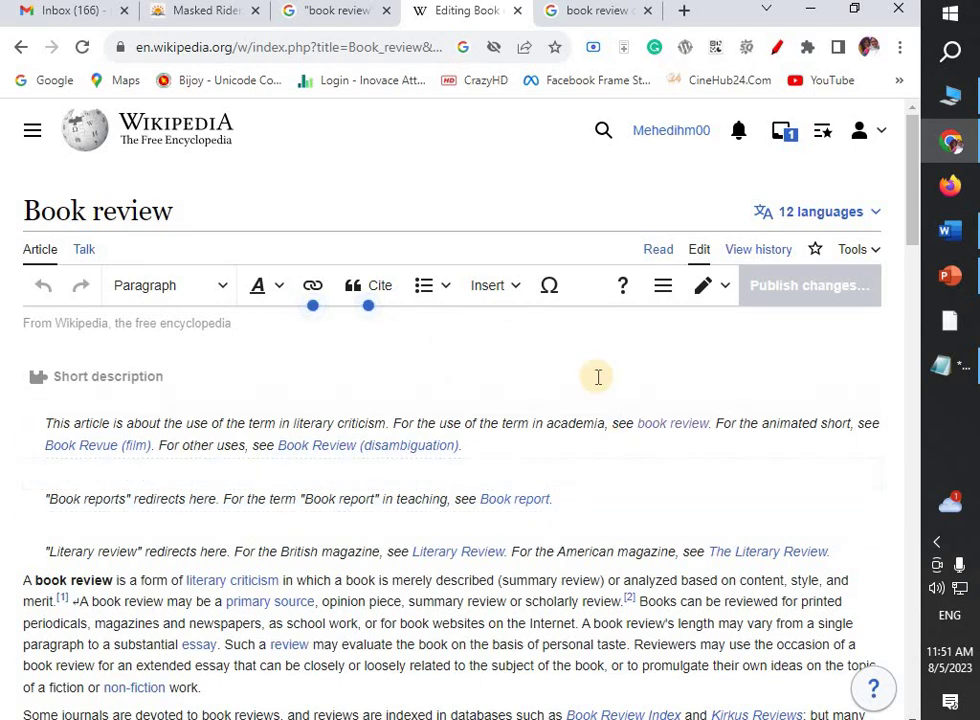
scroll(247, 394, "down", 3)
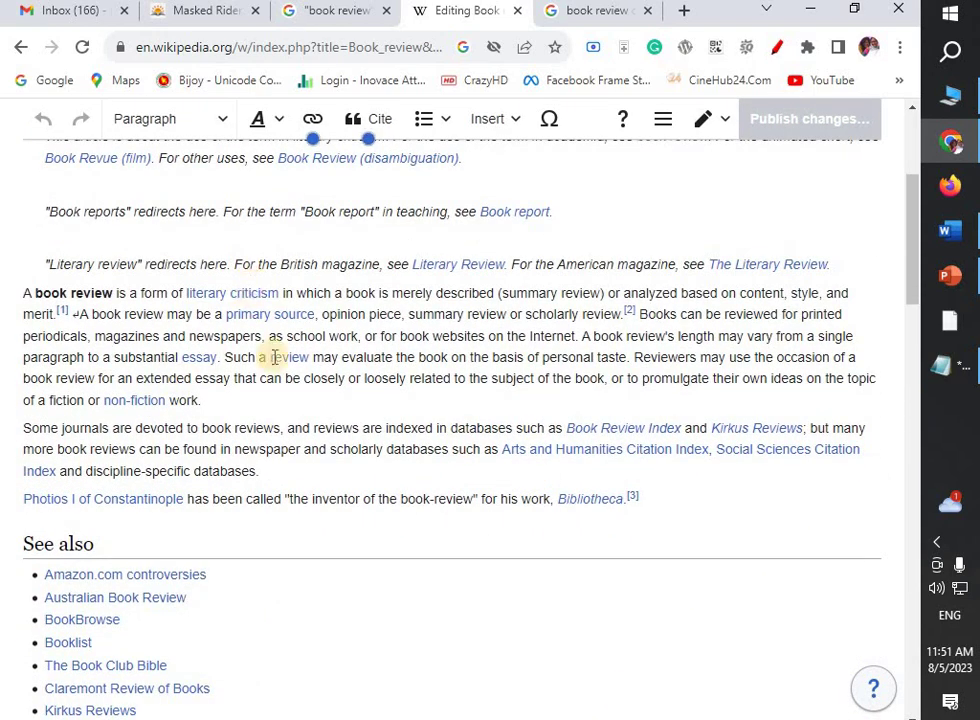
scroll(321, 372, "up", 2)
scroll(321, 376, "down", 1)
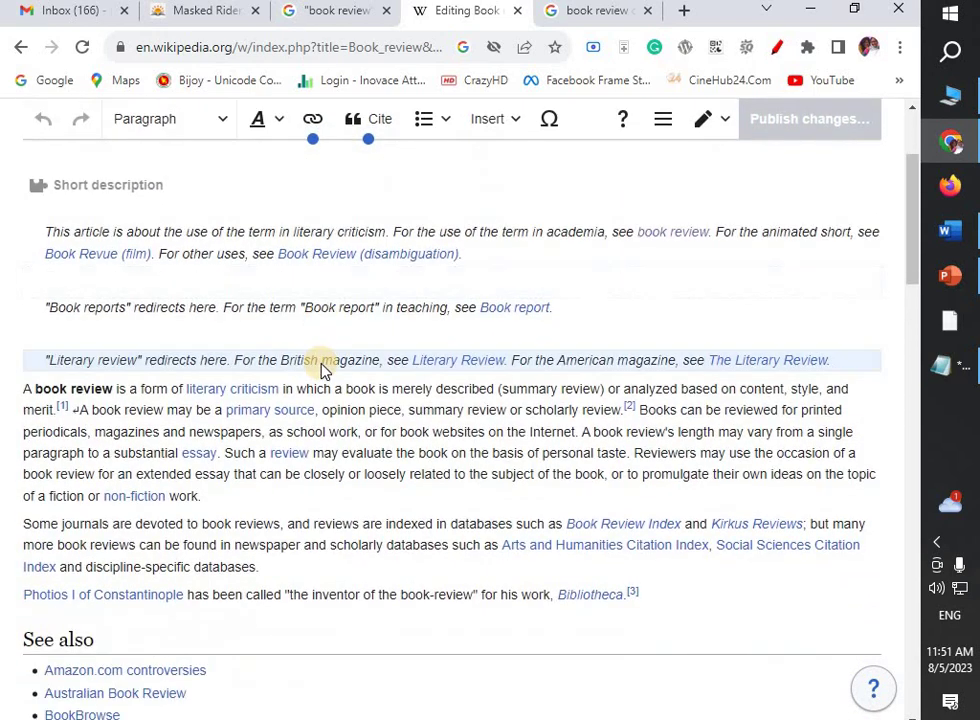
scroll(600, 485, "down", 1)
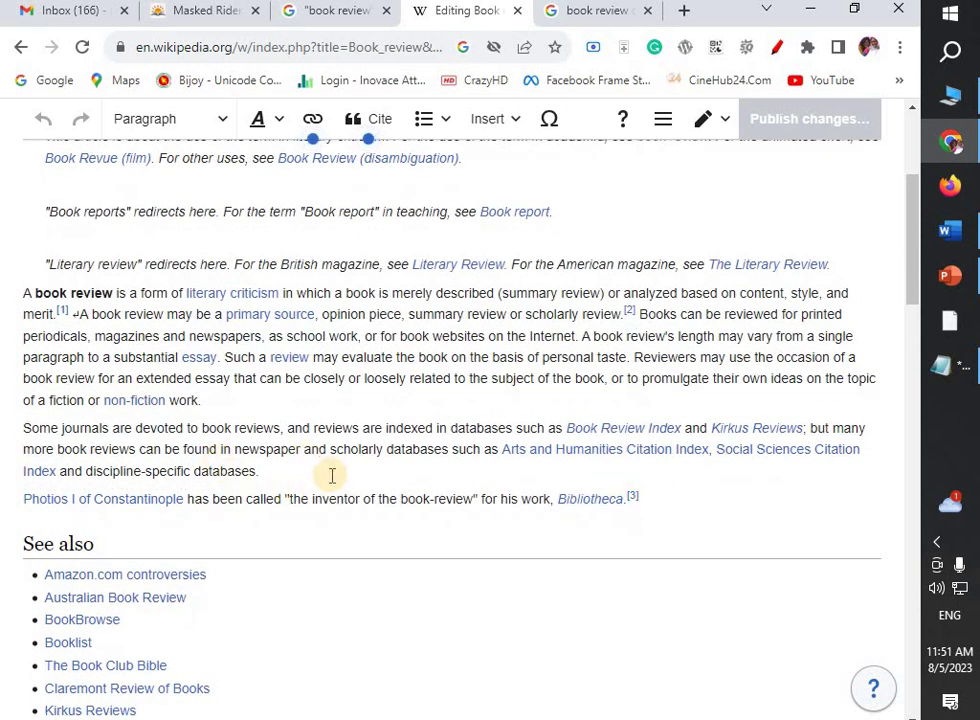
Paste a new paragraph after the one ending 'databases.'.
left_click(293, 471)
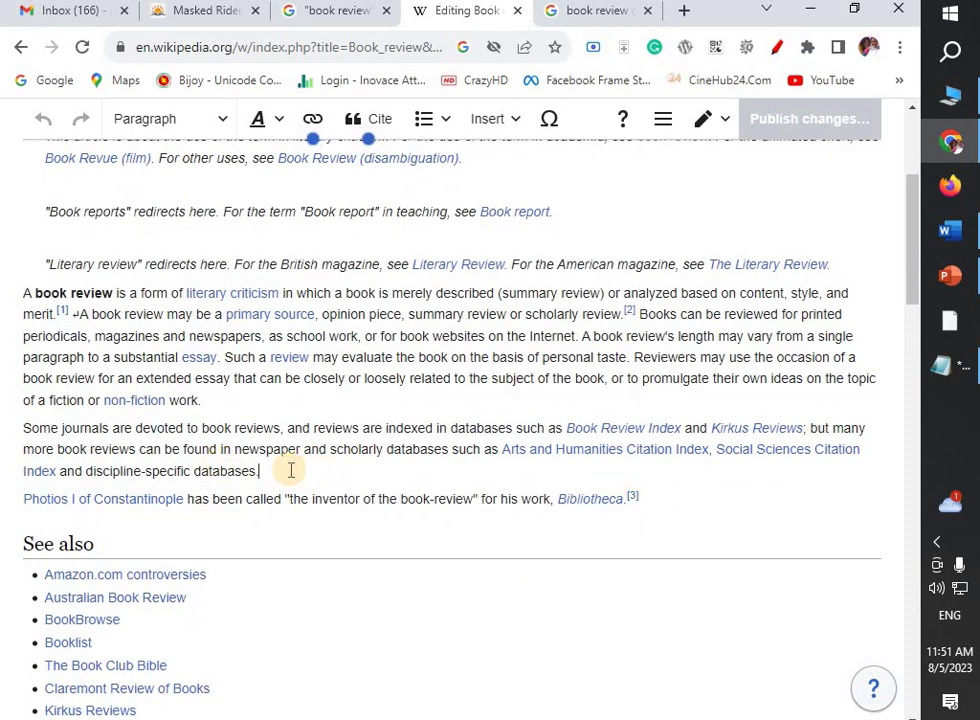
key("Return")
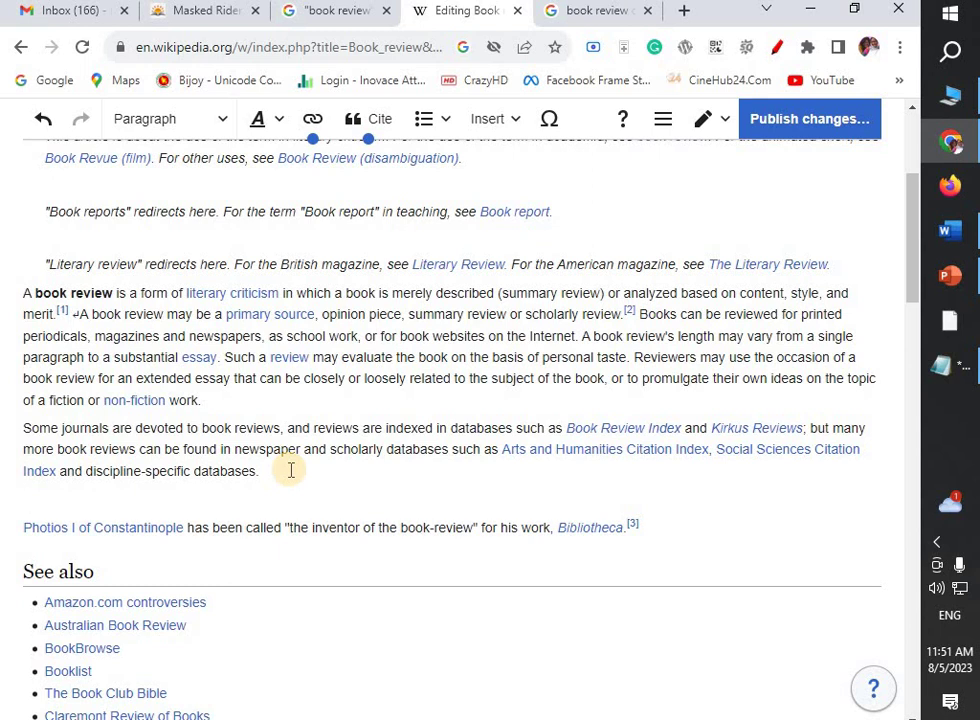
key("BackSpace")
key("Return")
type("introducing the book, outlining its contents, highlighting parts of the book by selecting particular chapters or themes, and giving a detailed evaluation.")
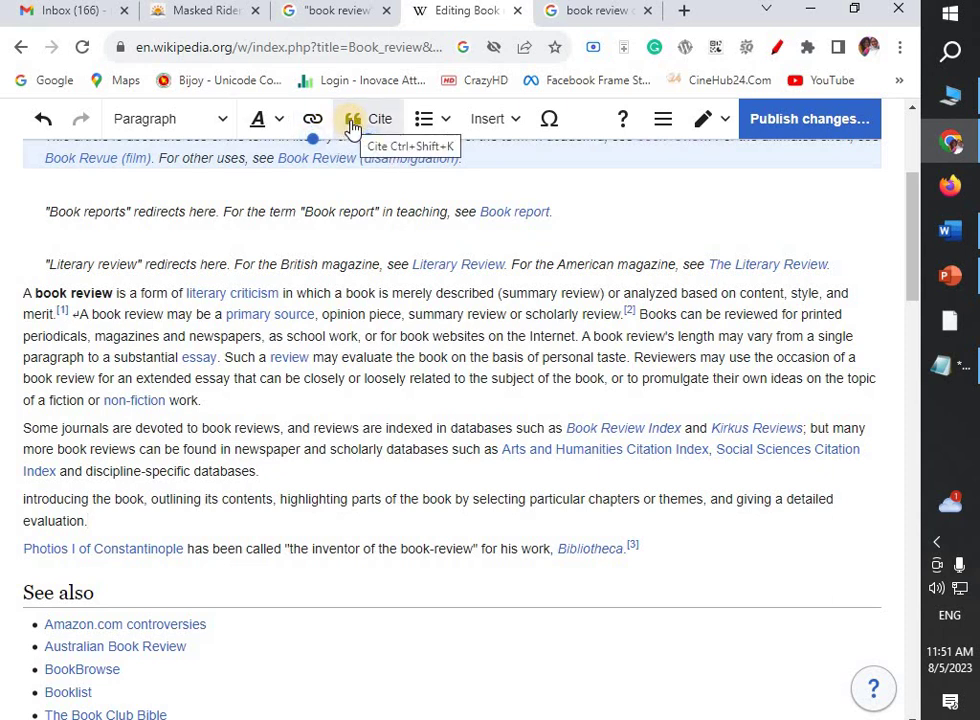
Open the citation form for the new paragraph.
left_click(352, 124)
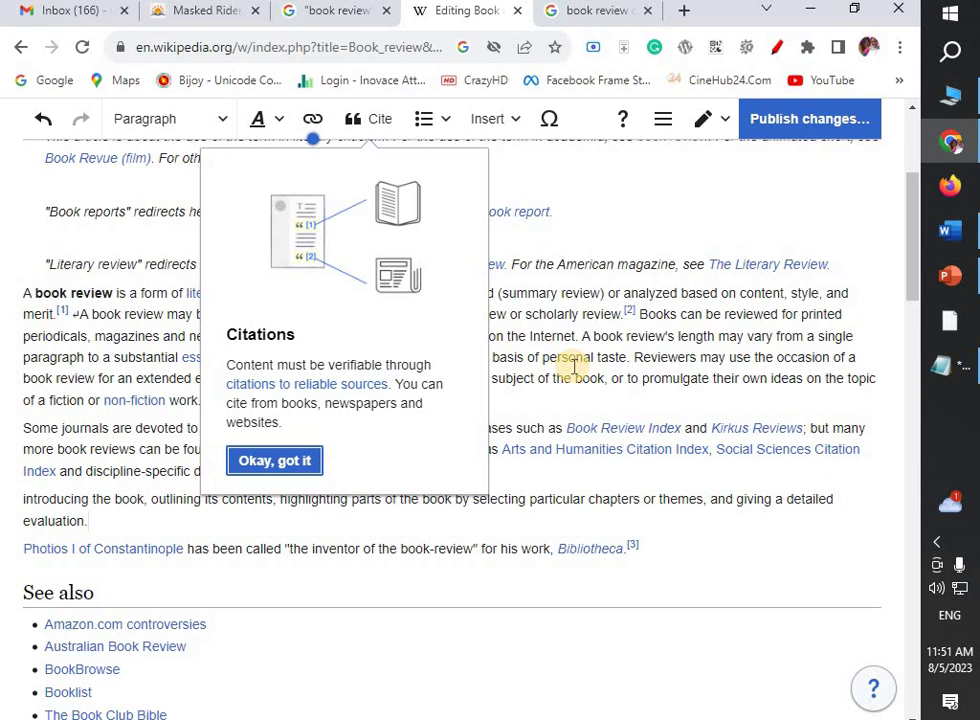
left_click(262, 462)
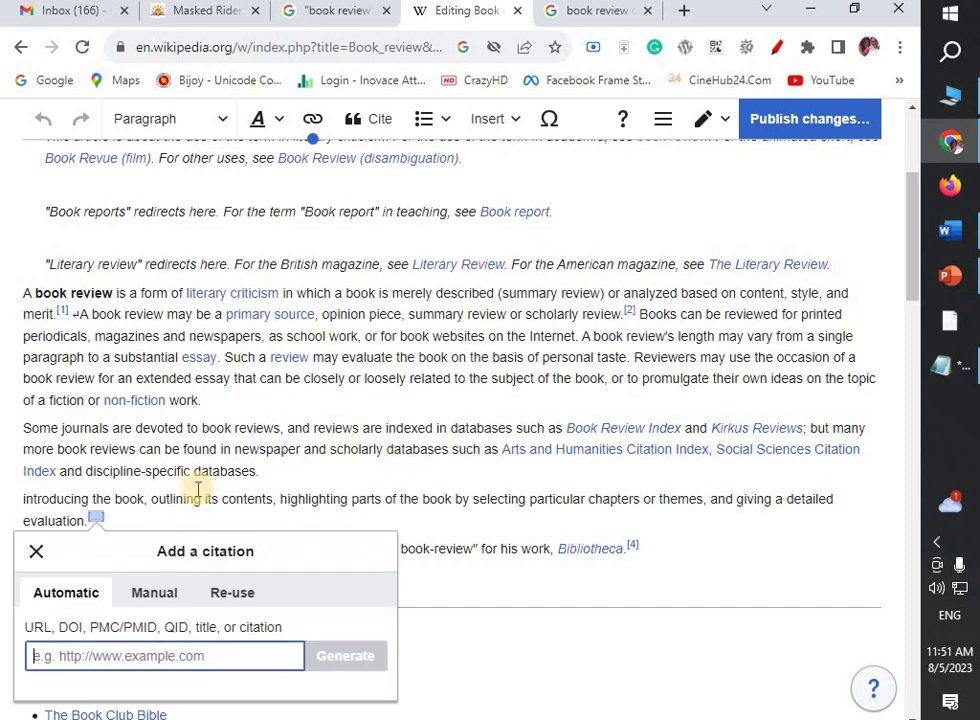
scroll(310, 468, "down", 1)
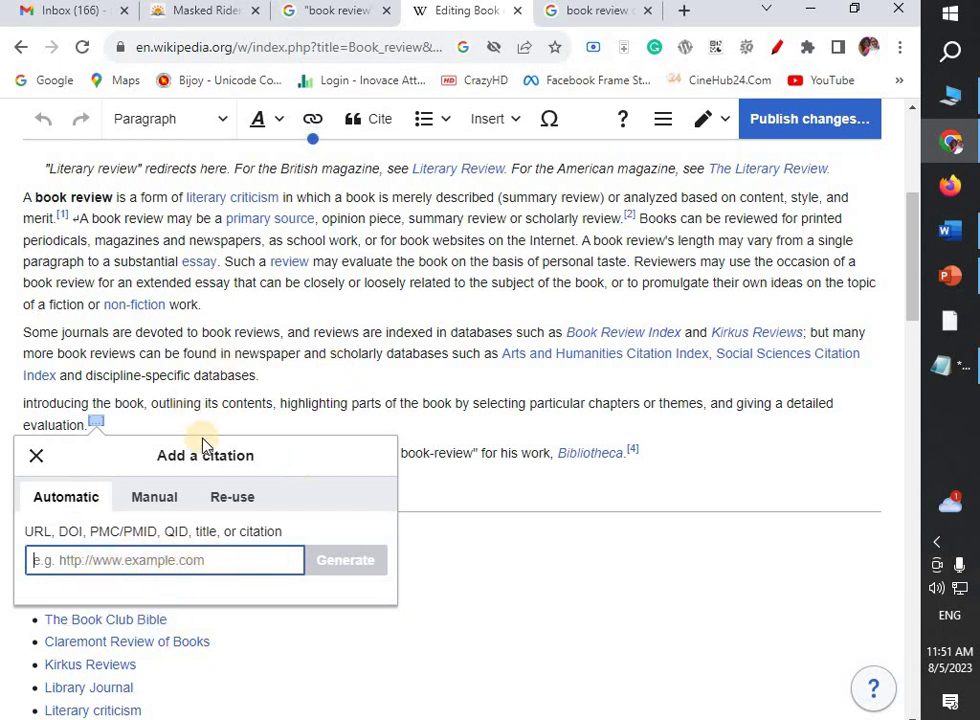
scroll(630, 551, "up", 1)
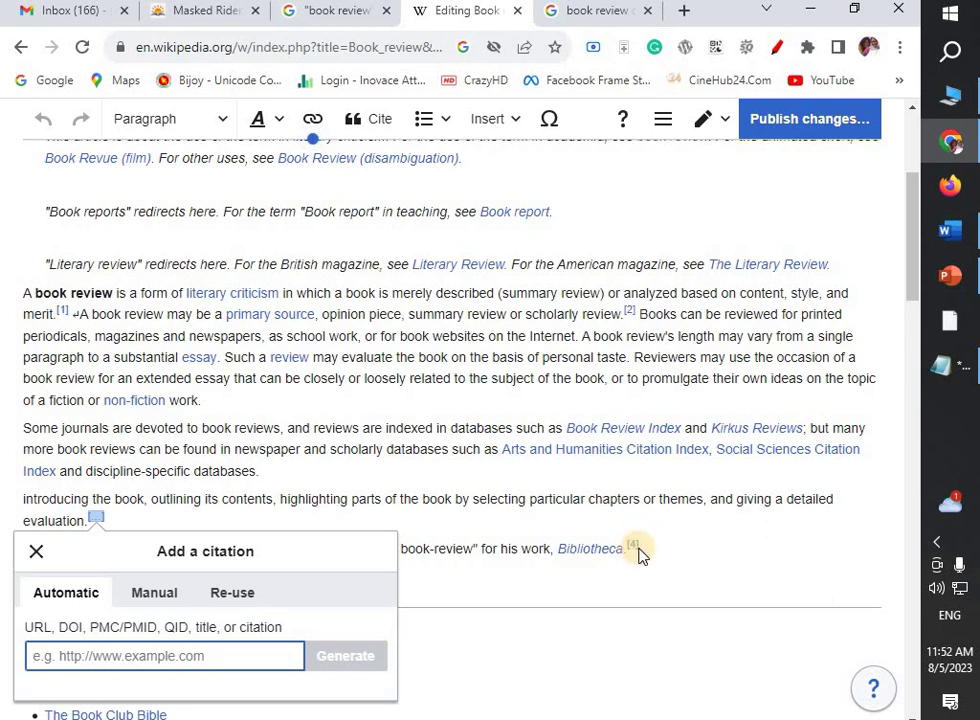
scroll(332, 470, "down", 2)
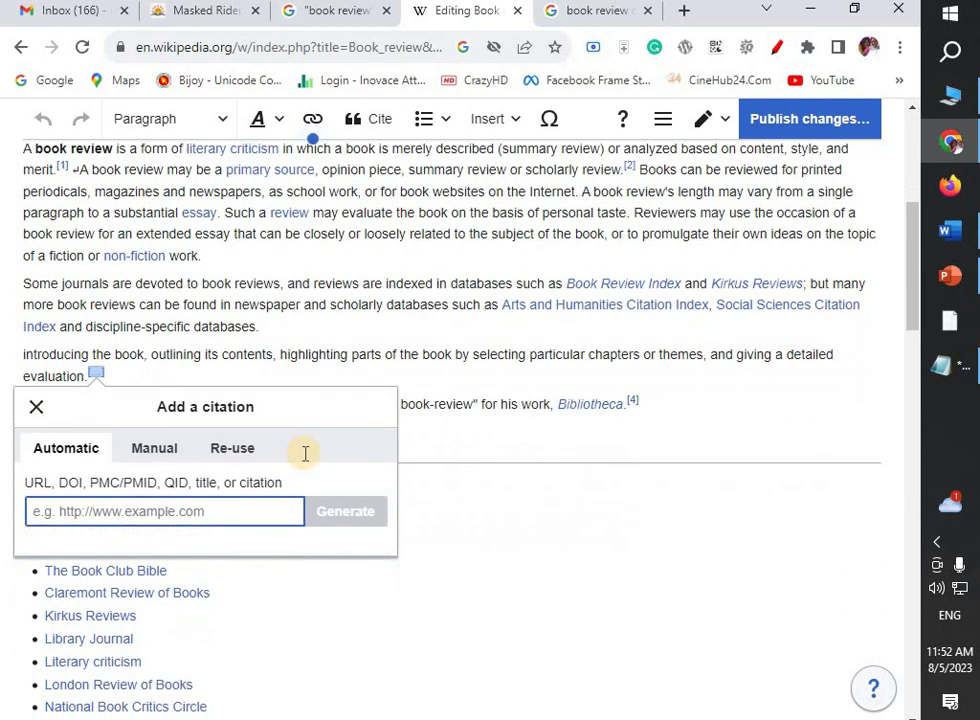
Cite the bookreviewbd Masked Rider review URL automatically after 'evaluation.'.
left_click(233, 15)
left_click(317, 46)
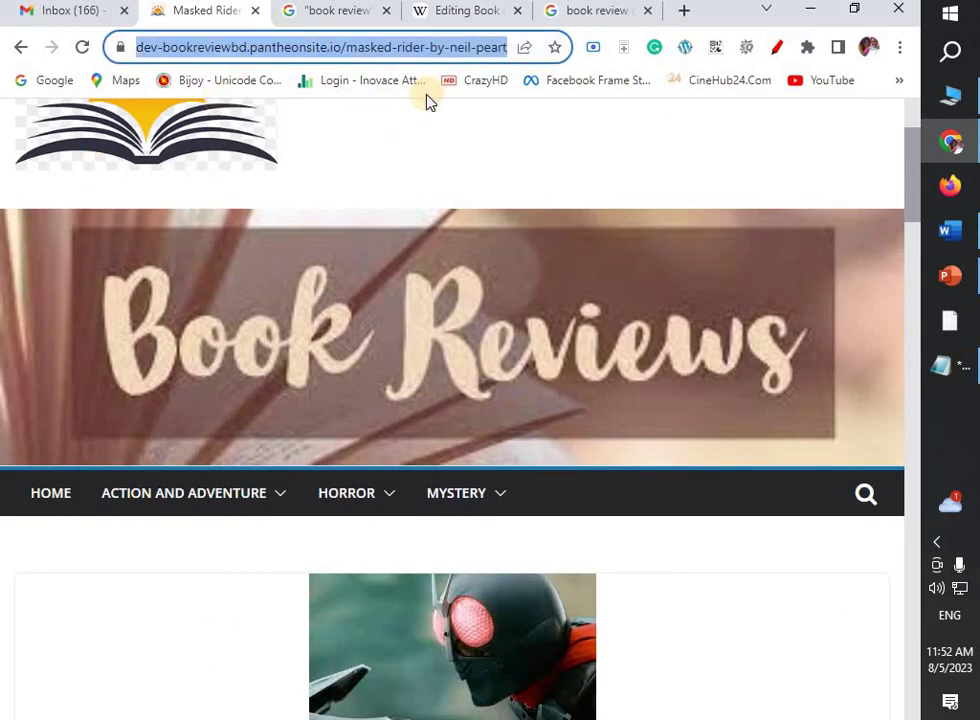
left_click(435, 13)
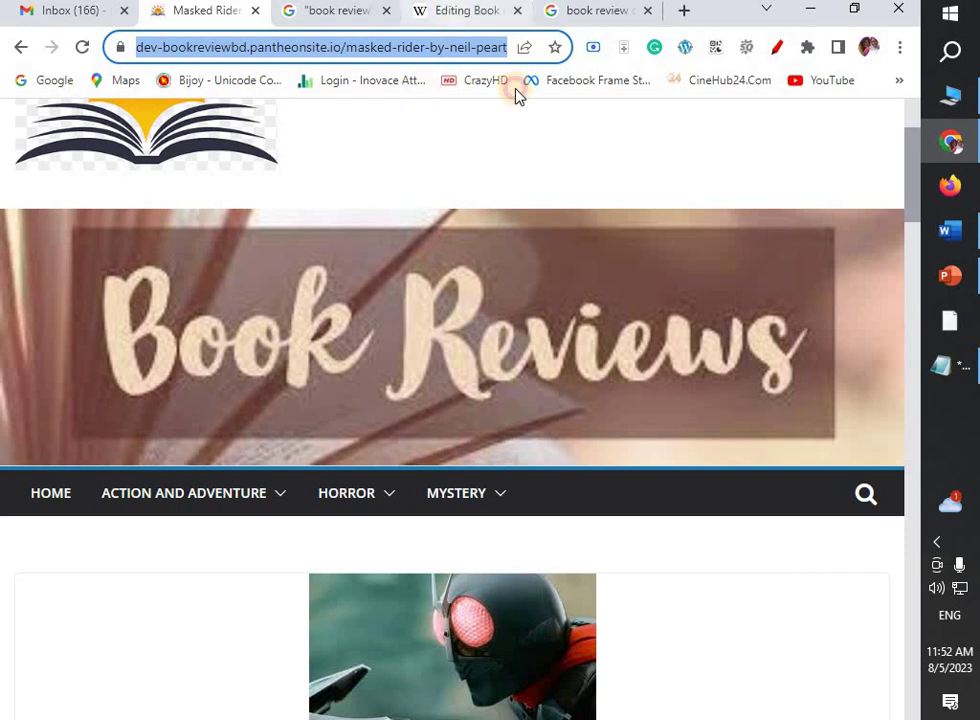
left_click(176, 467)
key("ctrl+v")
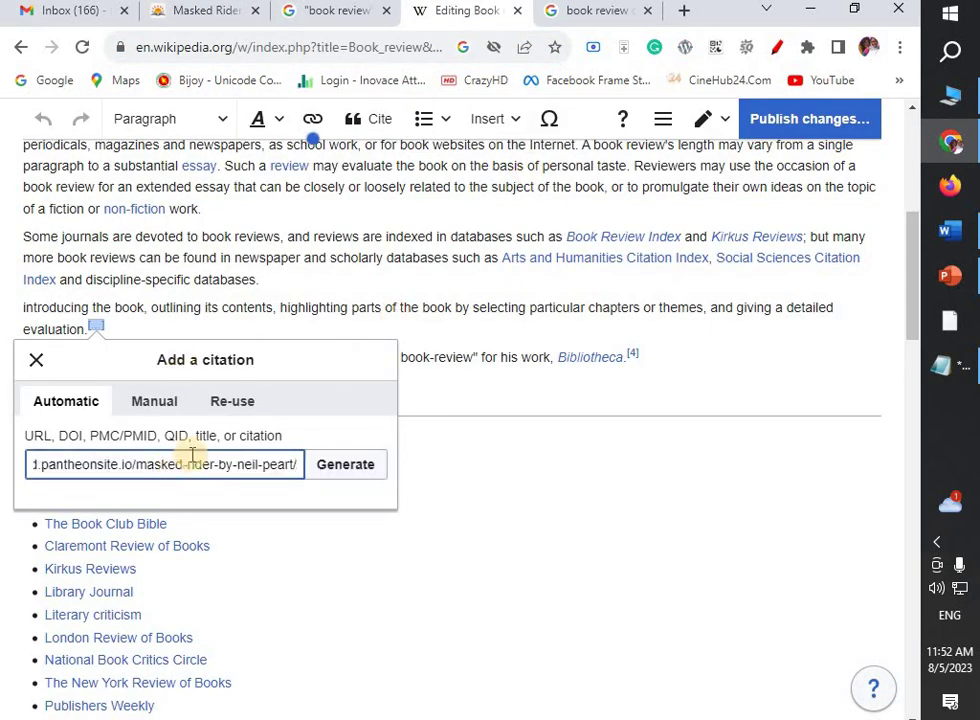
left_click(331, 466)
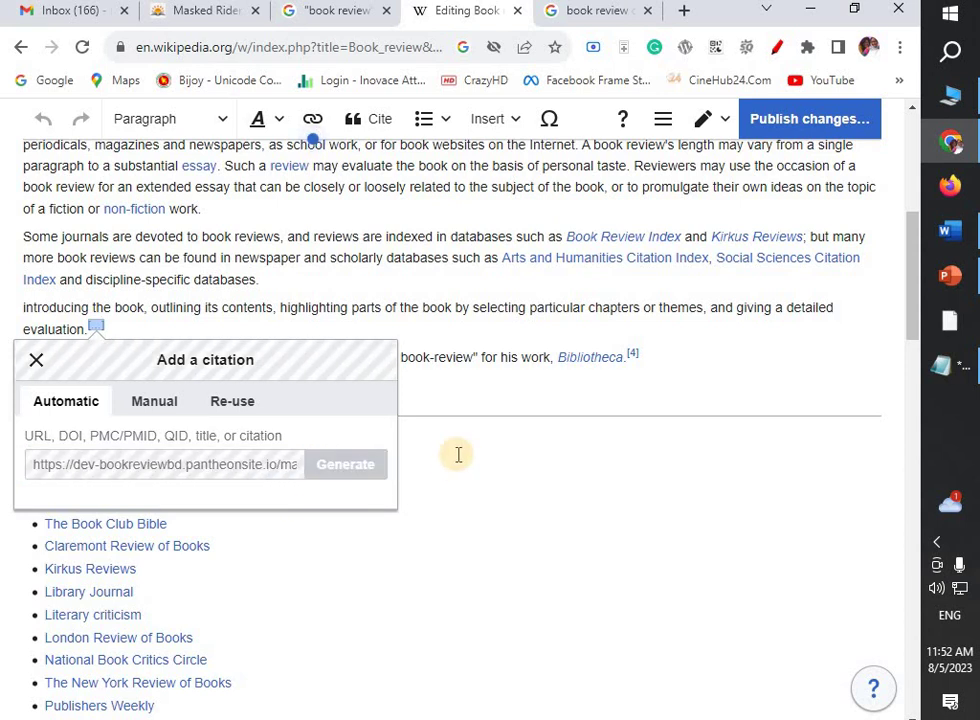
left_click(368, 430)
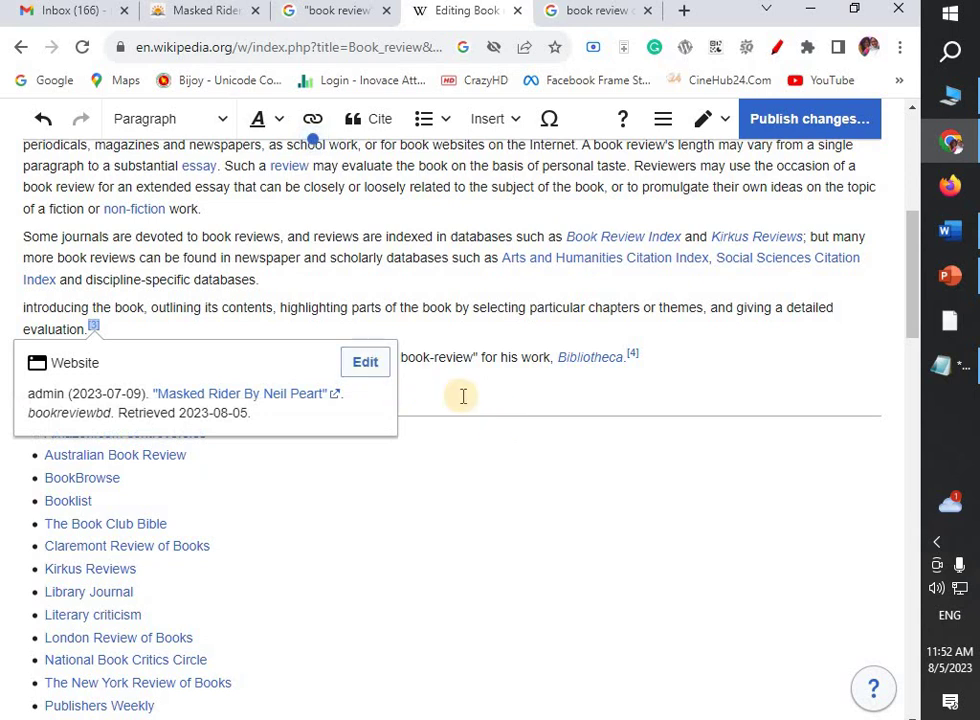
left_click(127, 322)
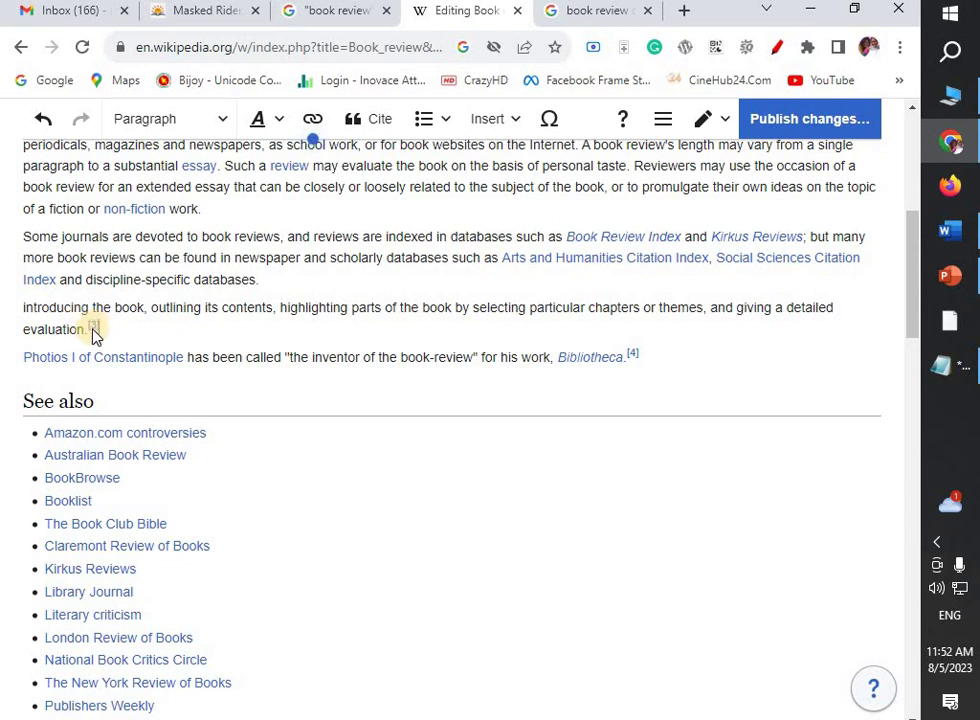
scroll(306, 517, "down", 10)
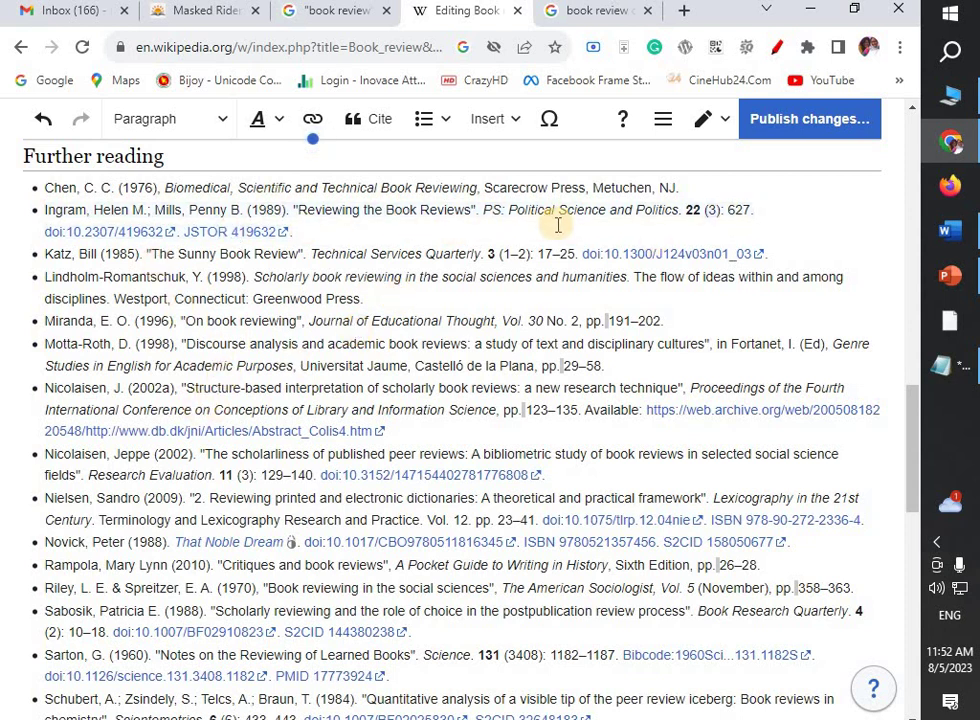
scroll(444, 322, "up", 2)
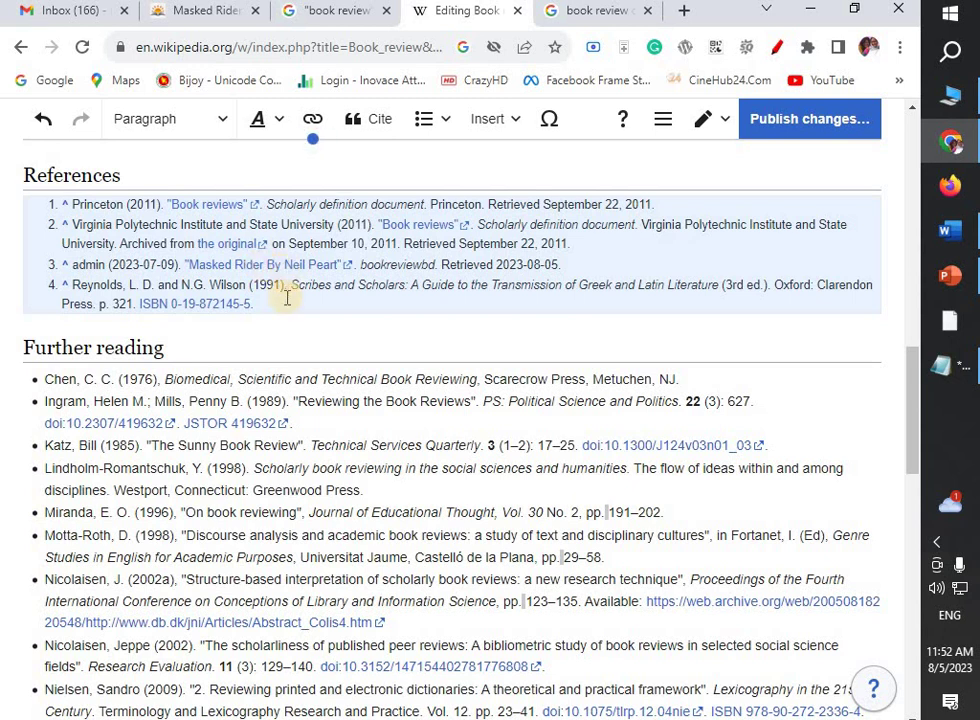
scroll(240, 345, "up", 5)
scroll(200, 360, "up", 3)
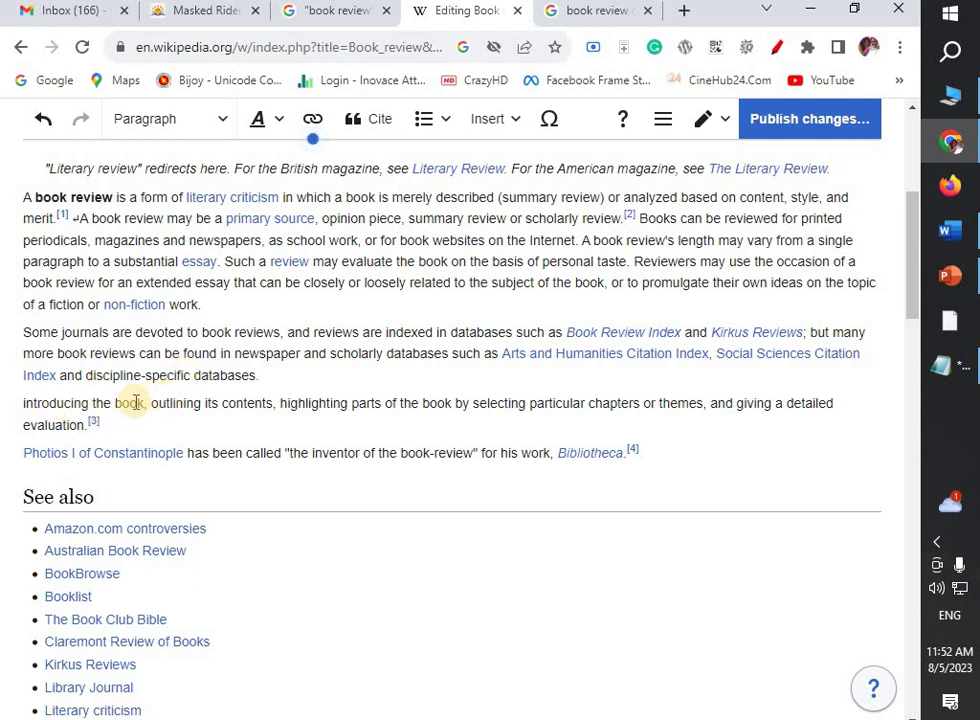
Select the words "detailed evaluation" in the new paragraph.
left_click_drag(24, 403, 131, 405)
left_click(119, 404)
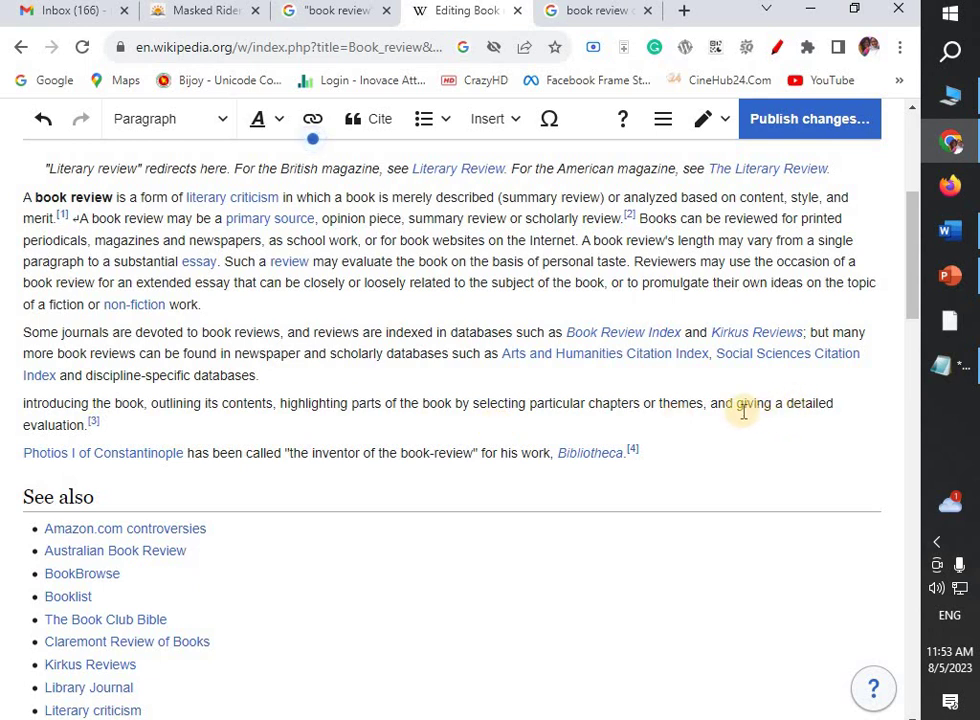
left_click_drag(739, 405, 82, 430)
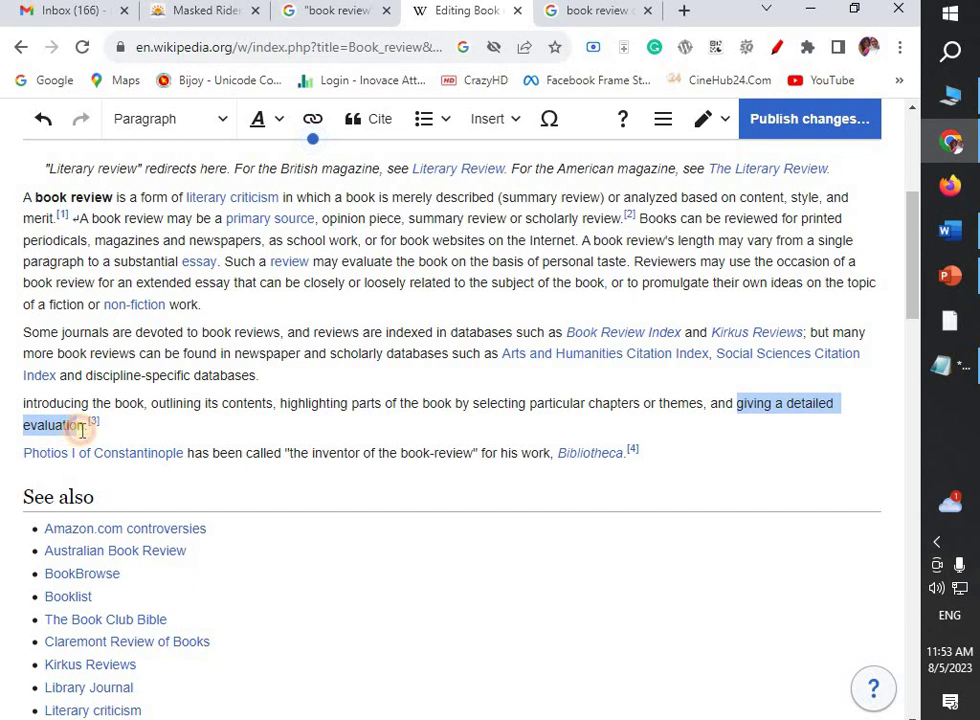
left_click(790, 405)
left_click_drag(790, 405, 85, 424)
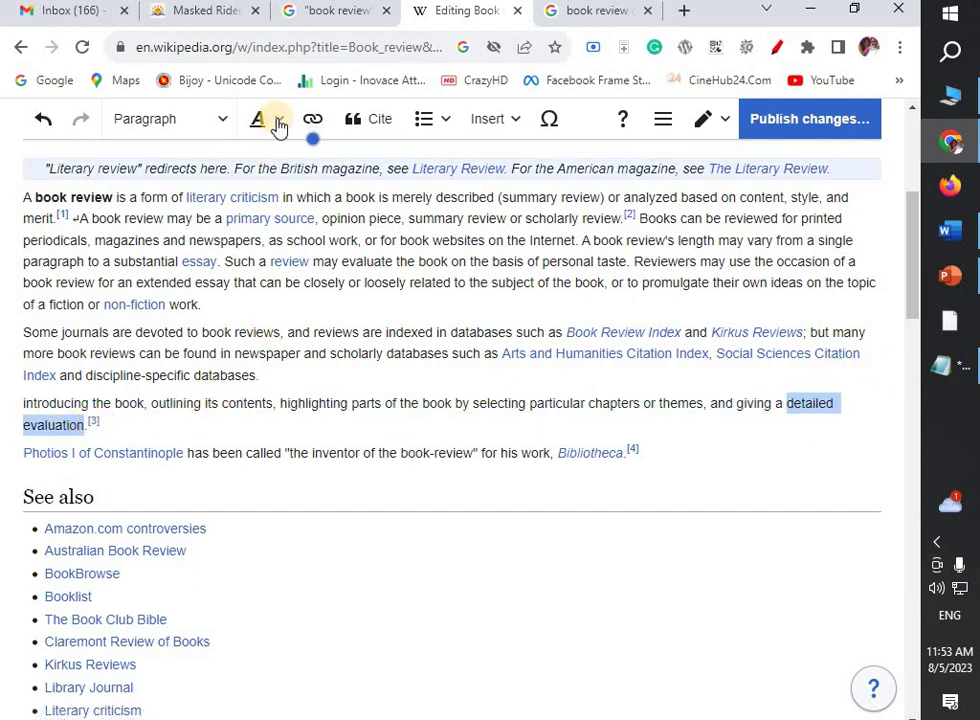
Link "detailed evaluation" externally to the bookreviewbd Masked Rider review URL.
left_click(312, 120)
left_click(232, 442)
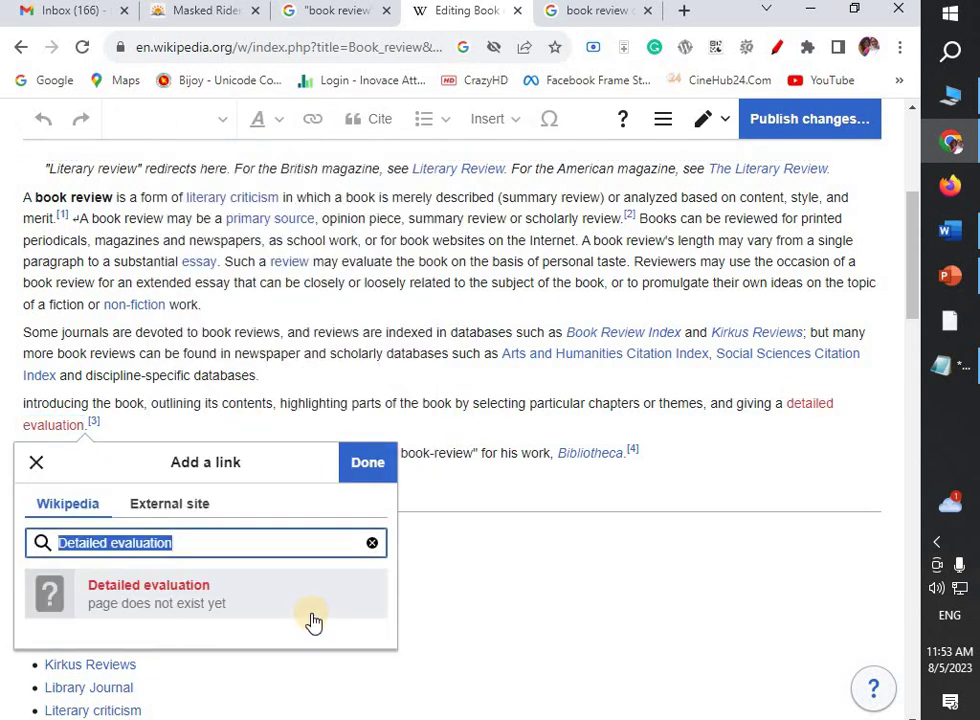
type("https://dev-bookreviewbd.pantheonsite.io/masked-ride")
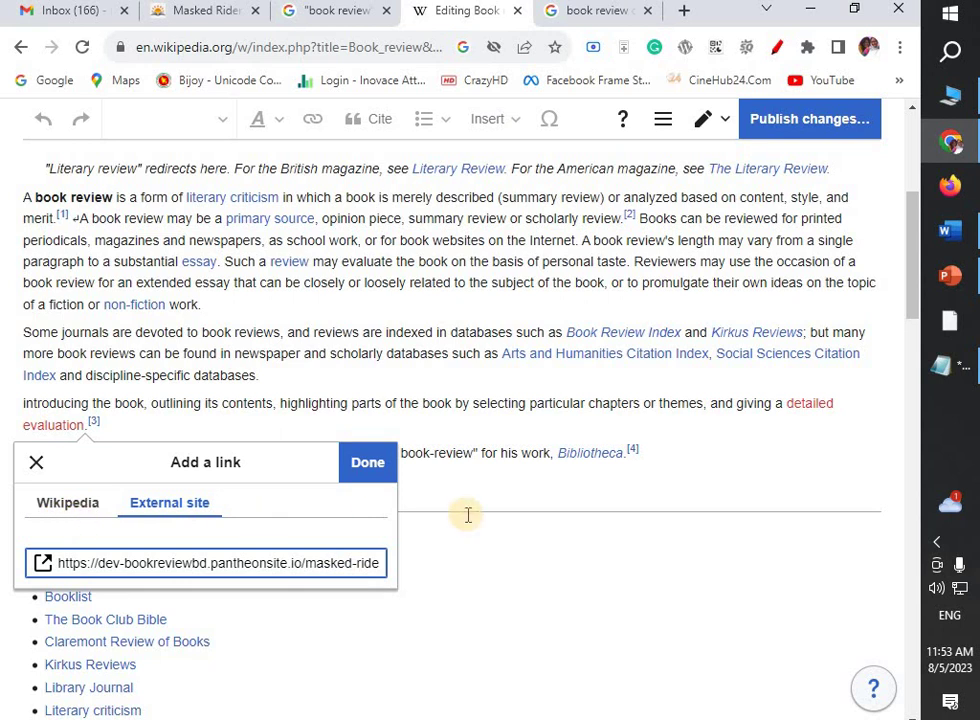
scroll(432, 502, "down", 1)
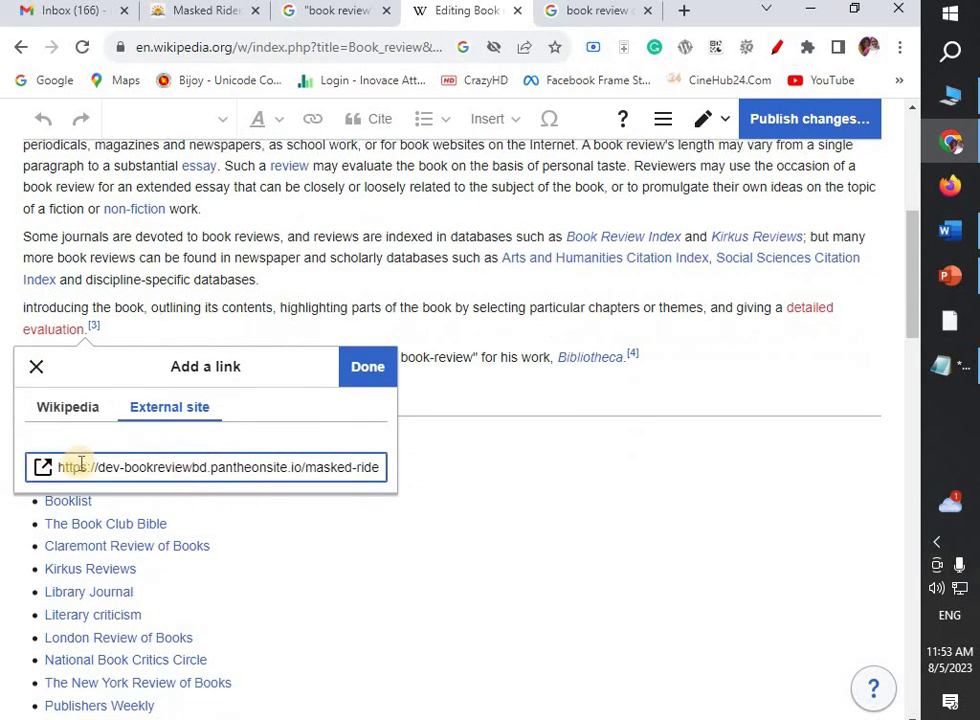
left_click(378, 366)
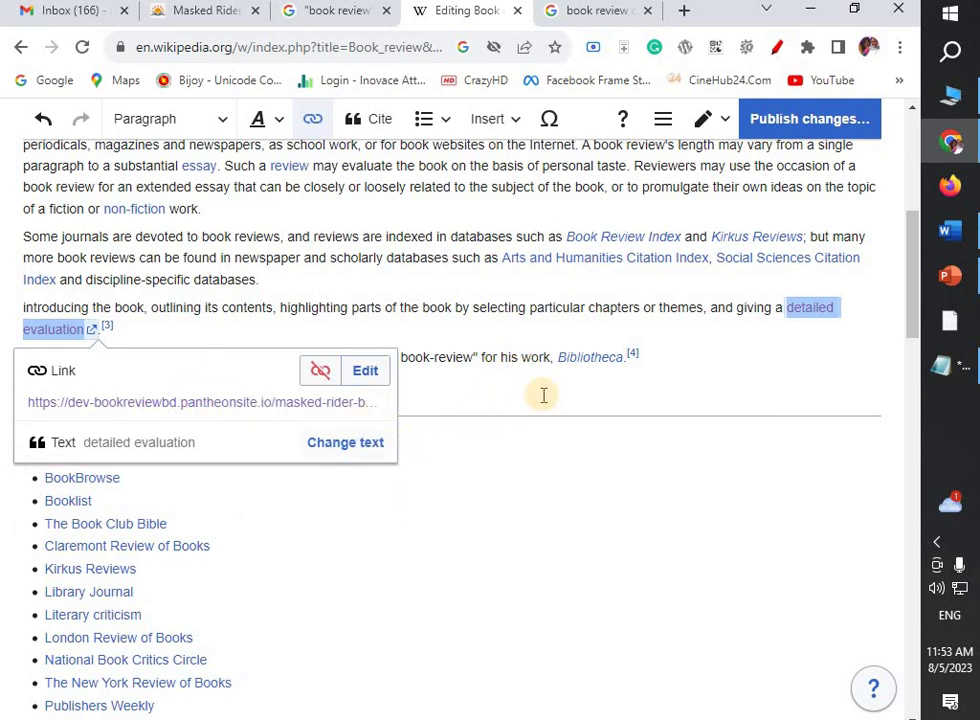
left_click(672, 388)
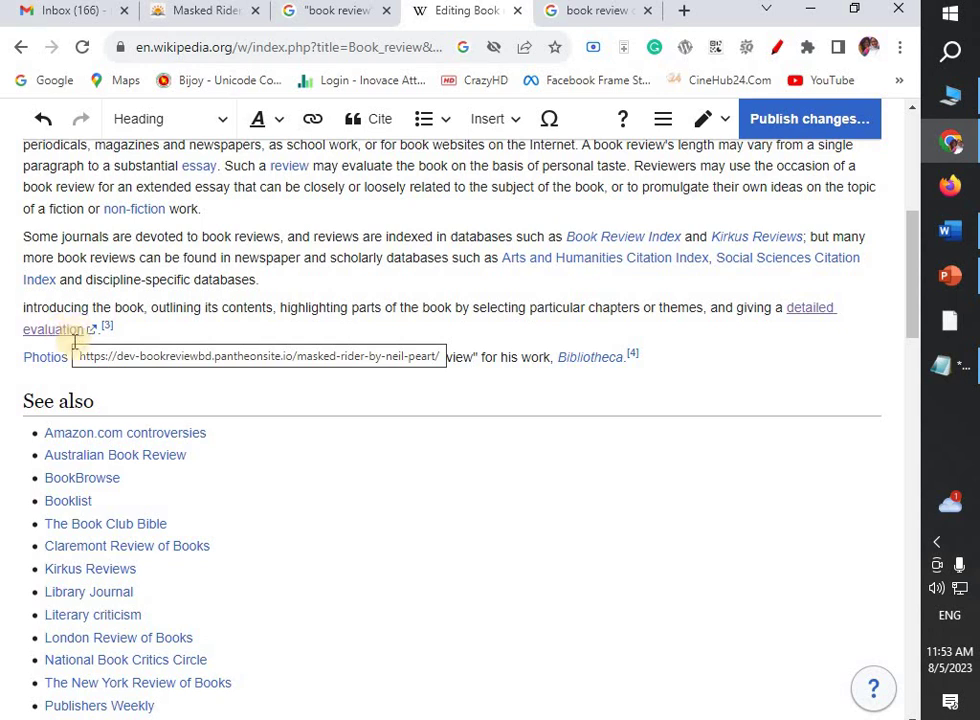
scroll(687, 318, "up", 1)
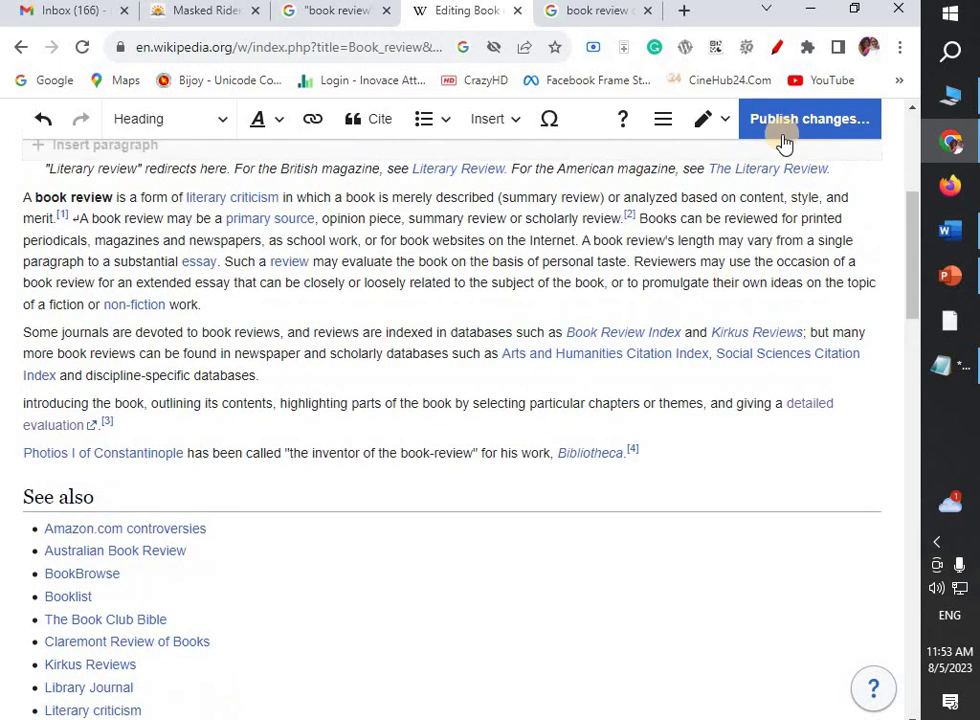
Start publishing the Book review edit via Publish changes….
left_click(807, 124)
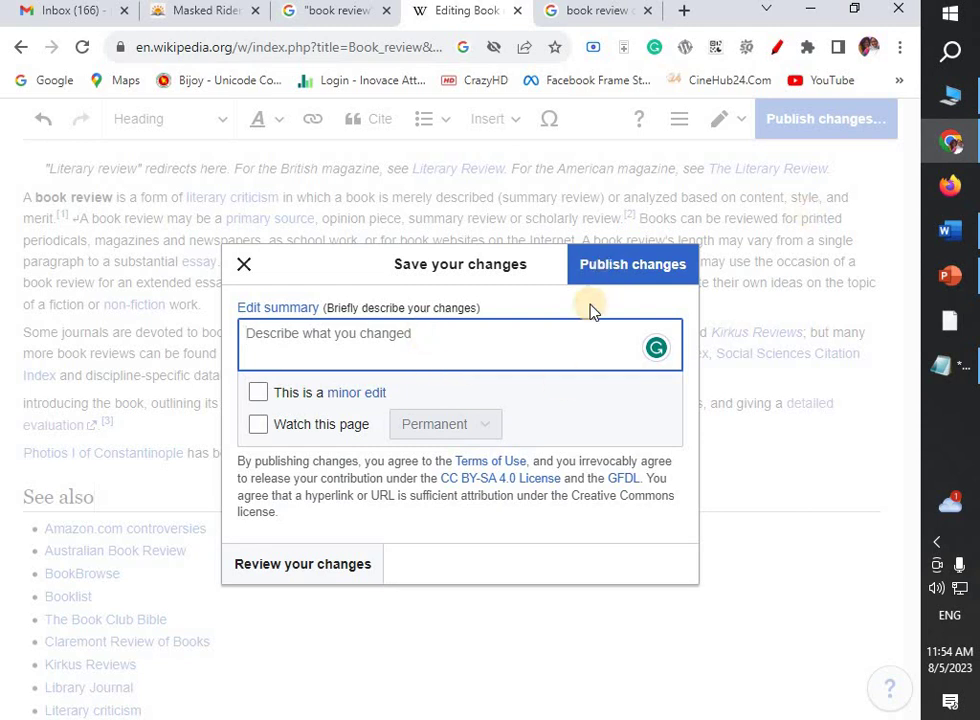
Enter the summary 'I Have edited the information because according to me the added information was not in this encyclopedia.'.
type("I Have ")
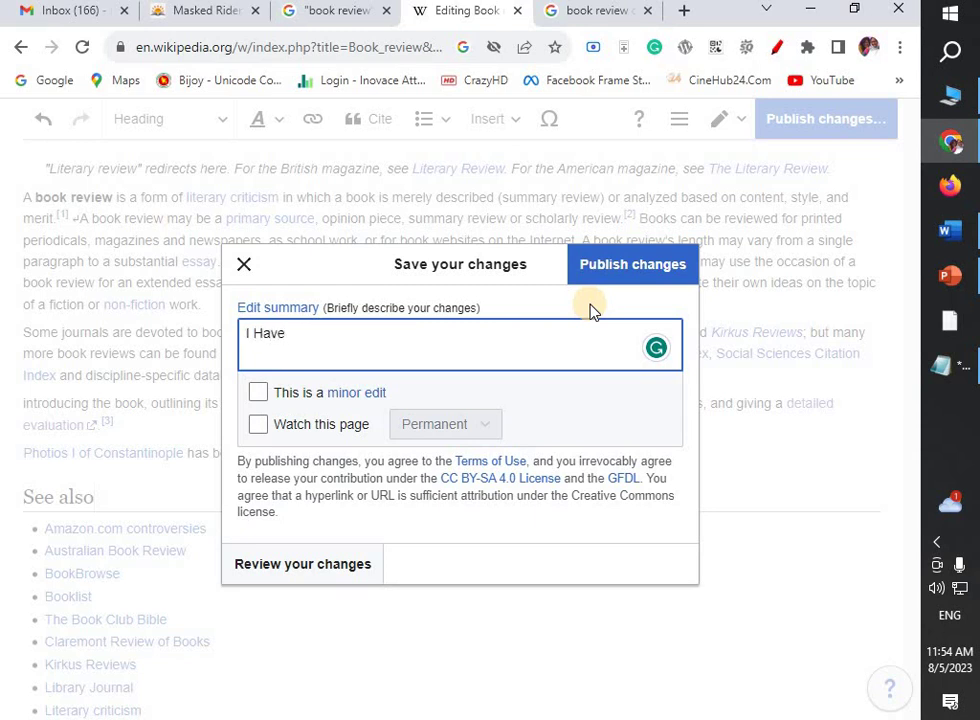
type("edited the infor")
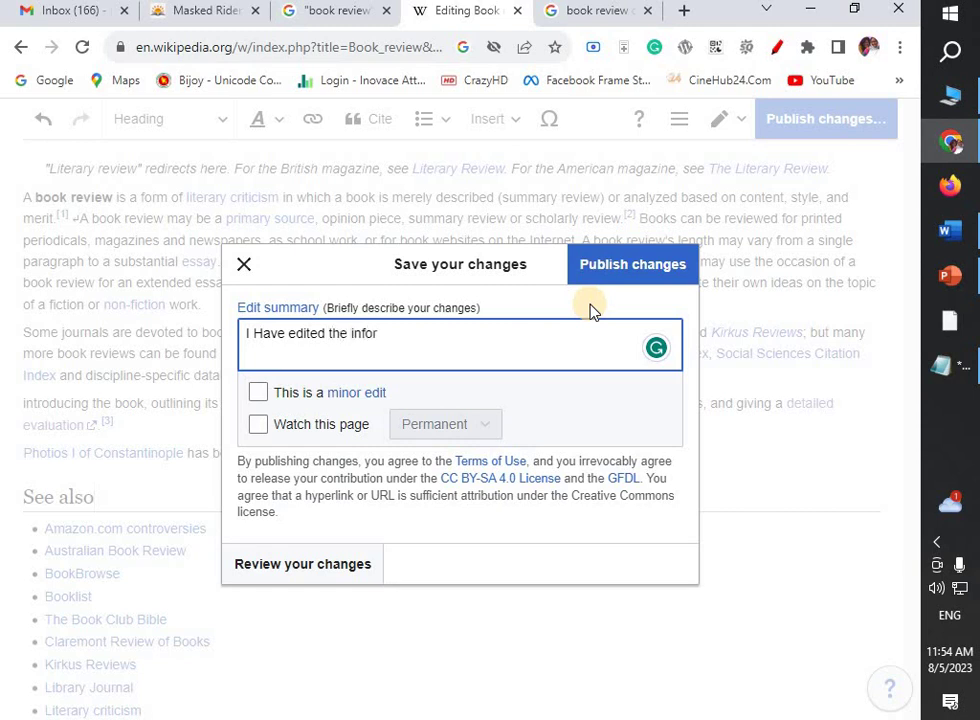
type("mation becau")
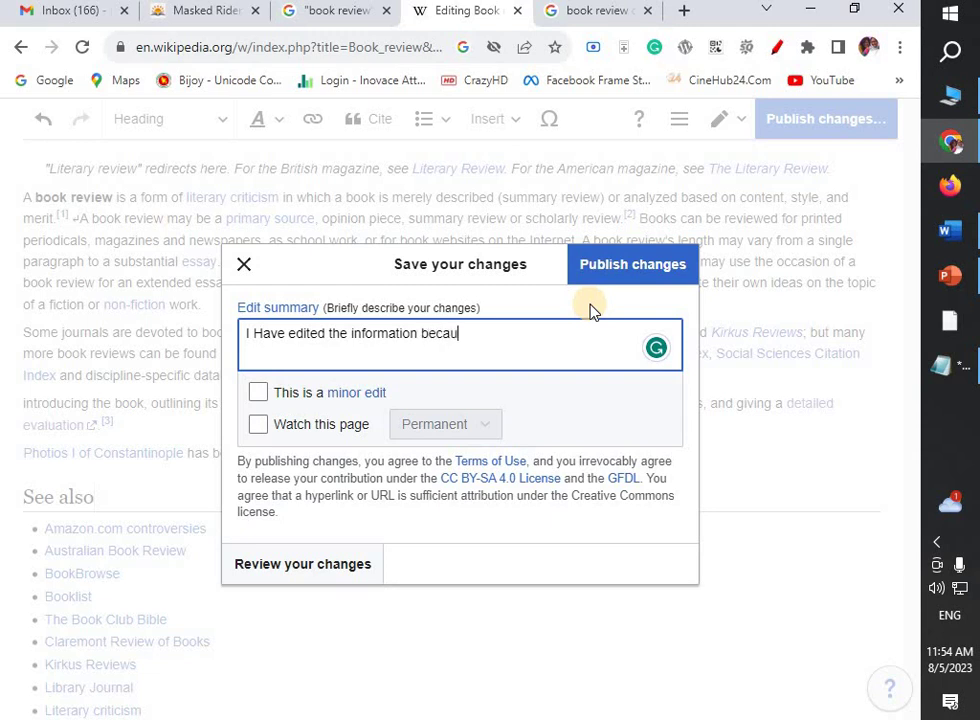
type("se according to ")
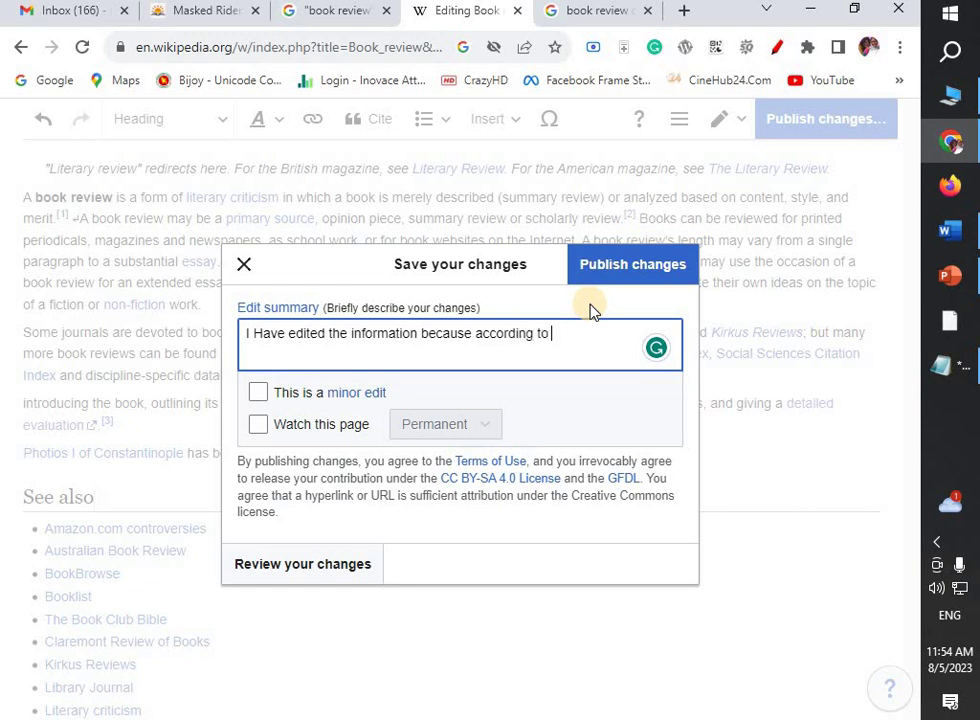
type("me th")
key("BackSpace")
key("BackSpace")
type("the addedd")
key("BackSpace")
key("BackSpace")
type("informati")
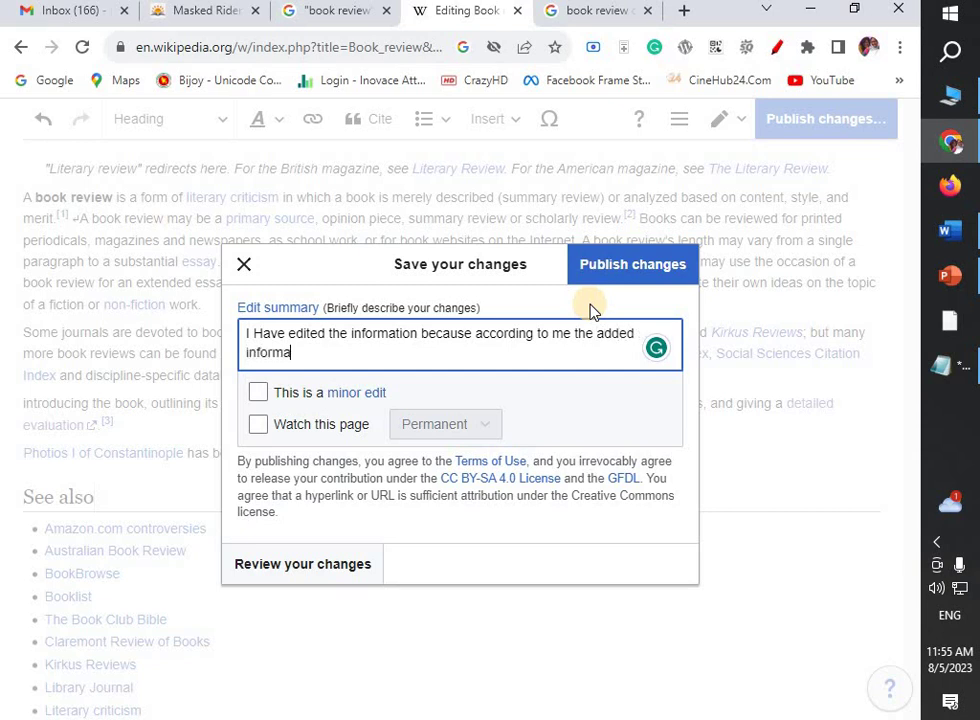
type("on was not in this")
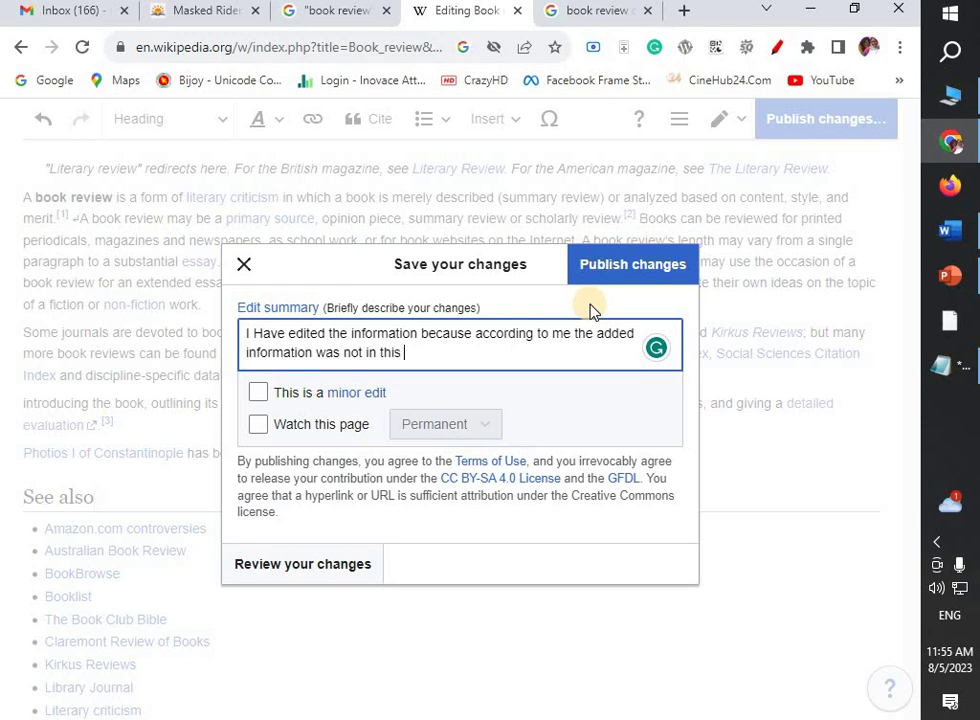
type(" encyclopedia")
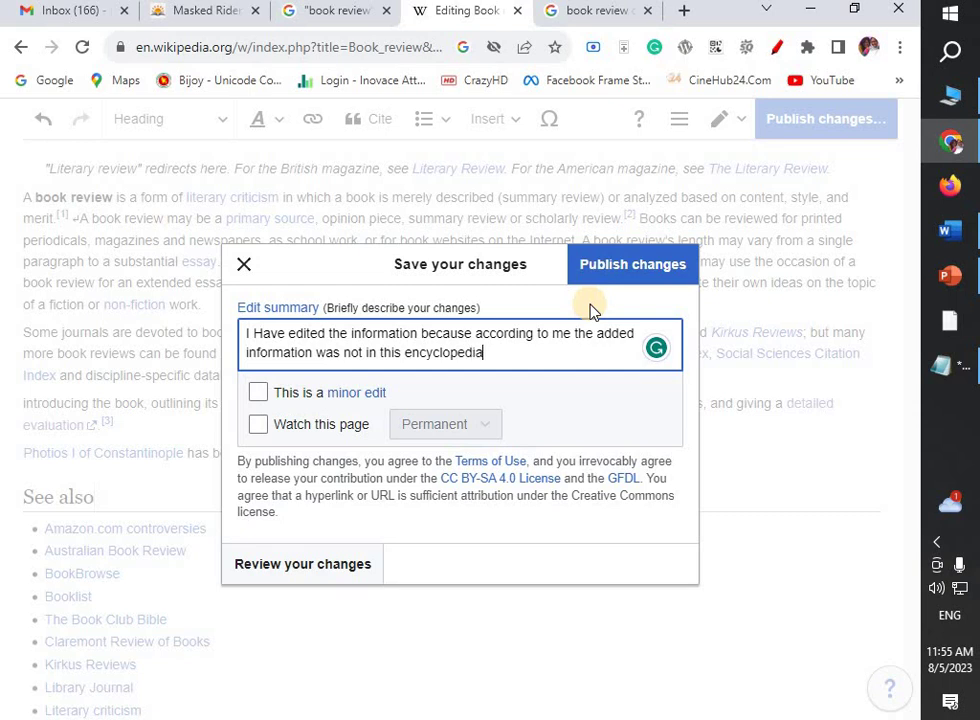
key("BackSpace")
type(".")
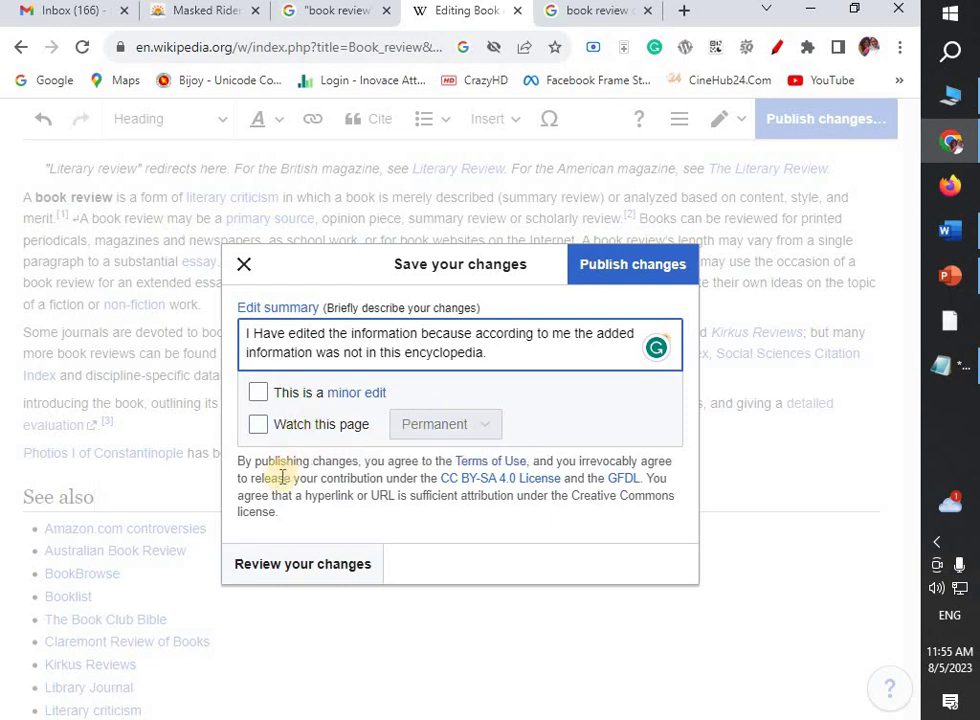
Watch the Book review page permanently and submit the edit for publishing.
left_click(258, 424)
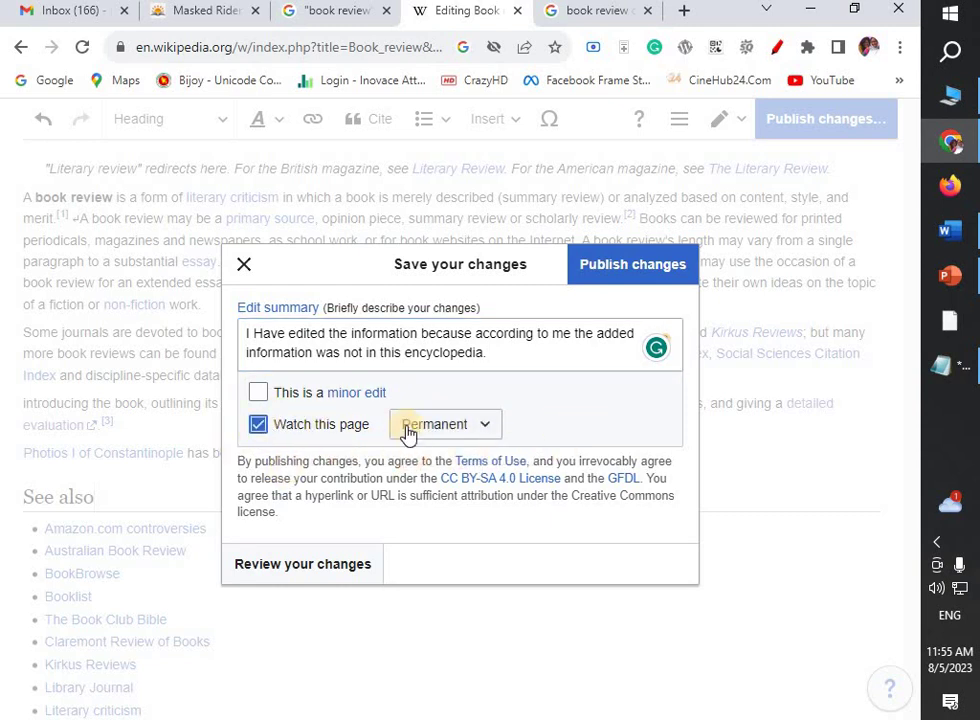
left_click(470, 433)
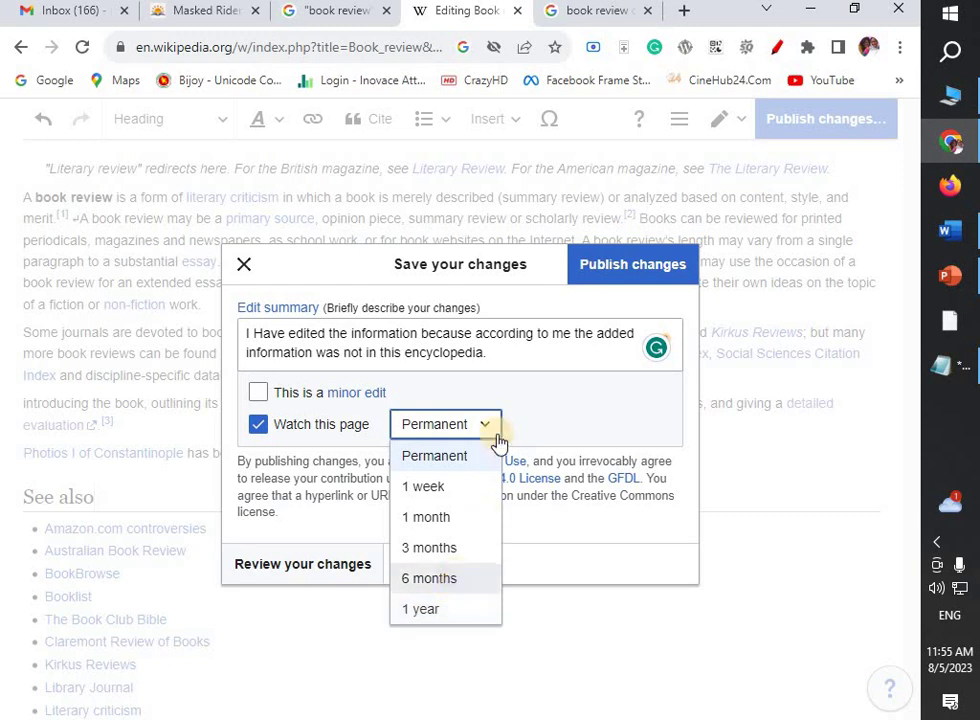
left_click(462, 456)
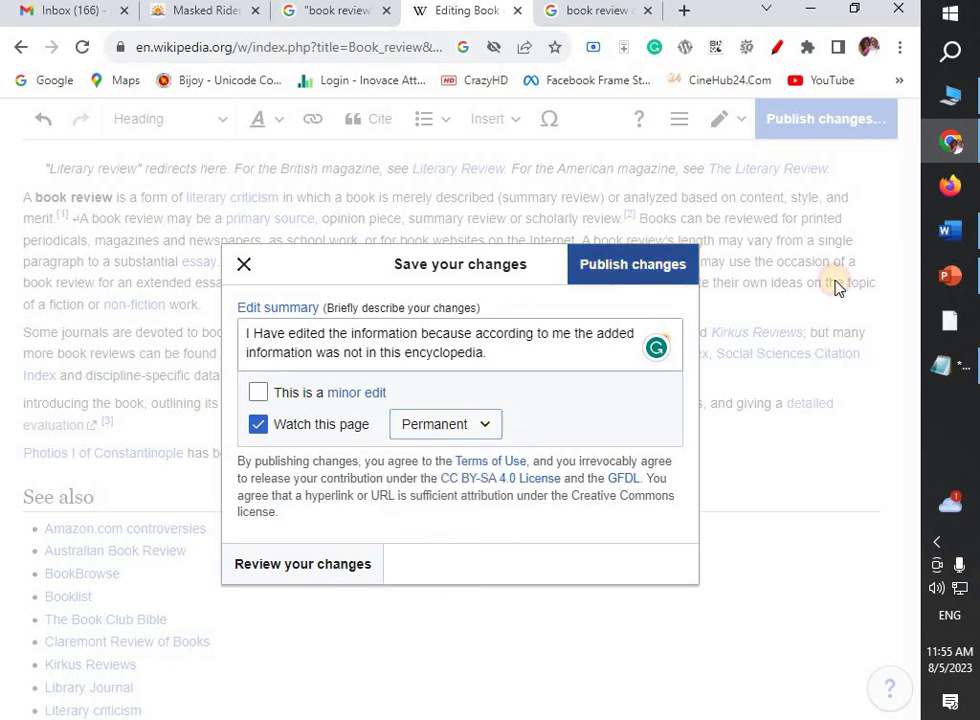
left_click(606, 283)
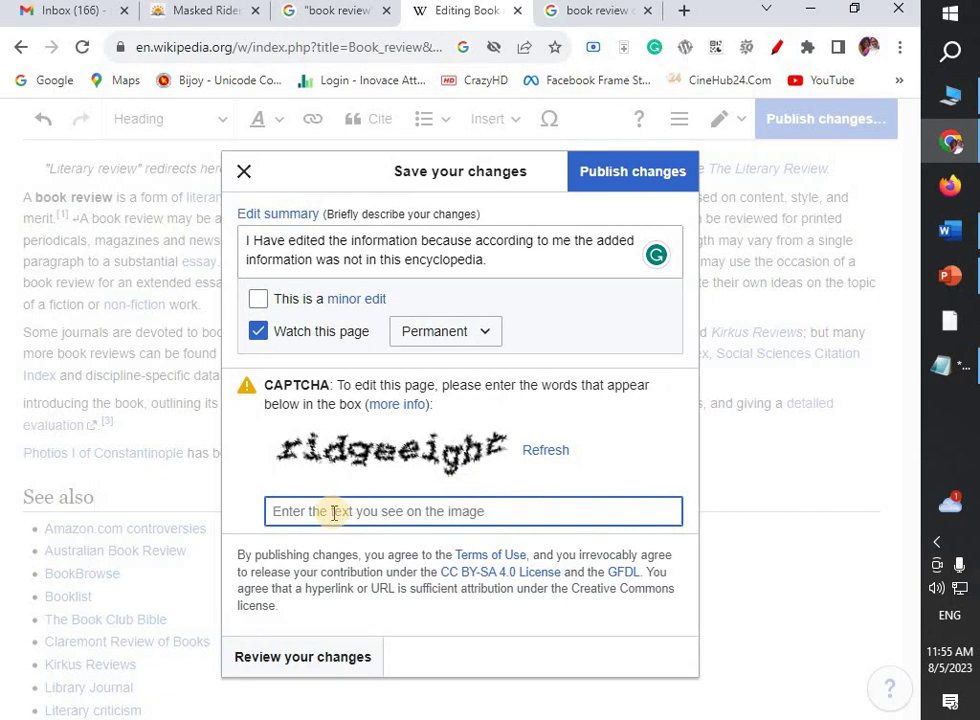
Enter the shown CAPTCHA answer and submit the edit for publishing.
type("rid")
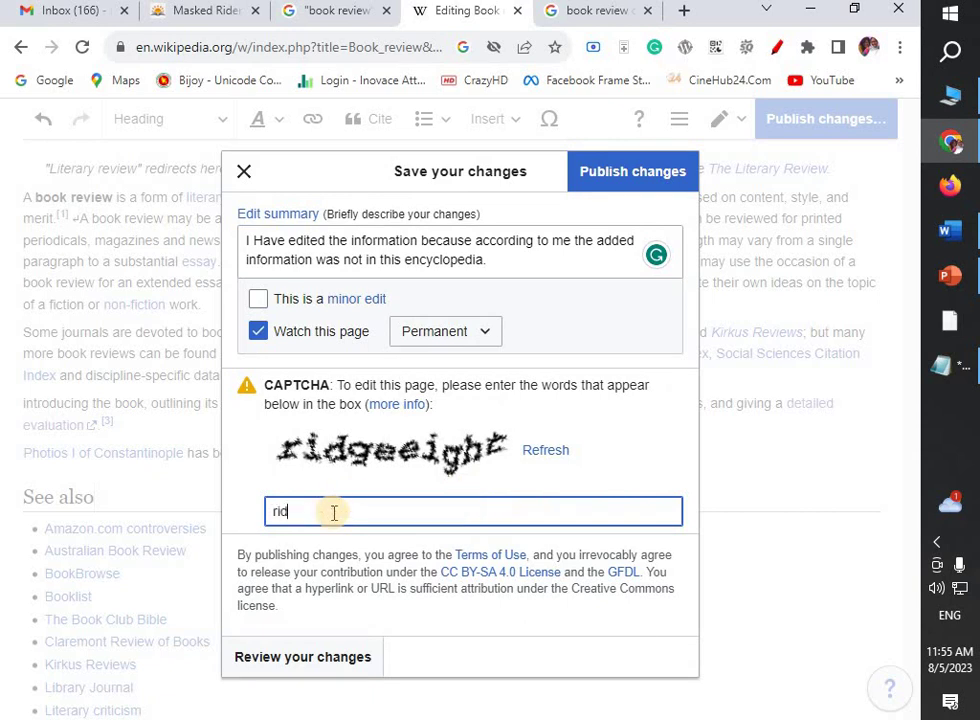
type("geeight")
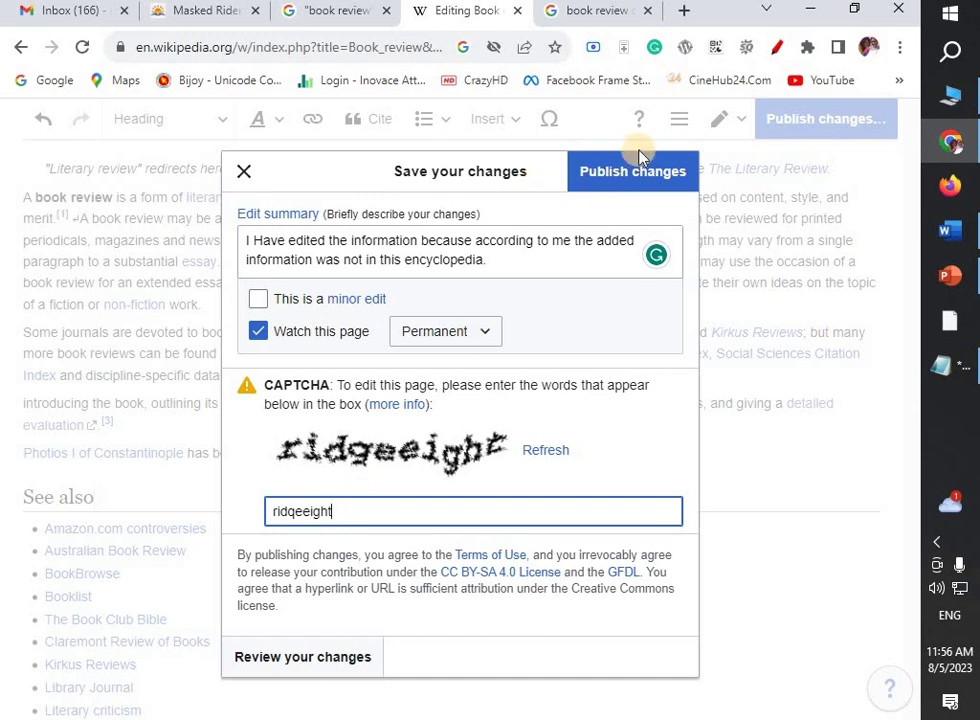
left_click(641, 173)
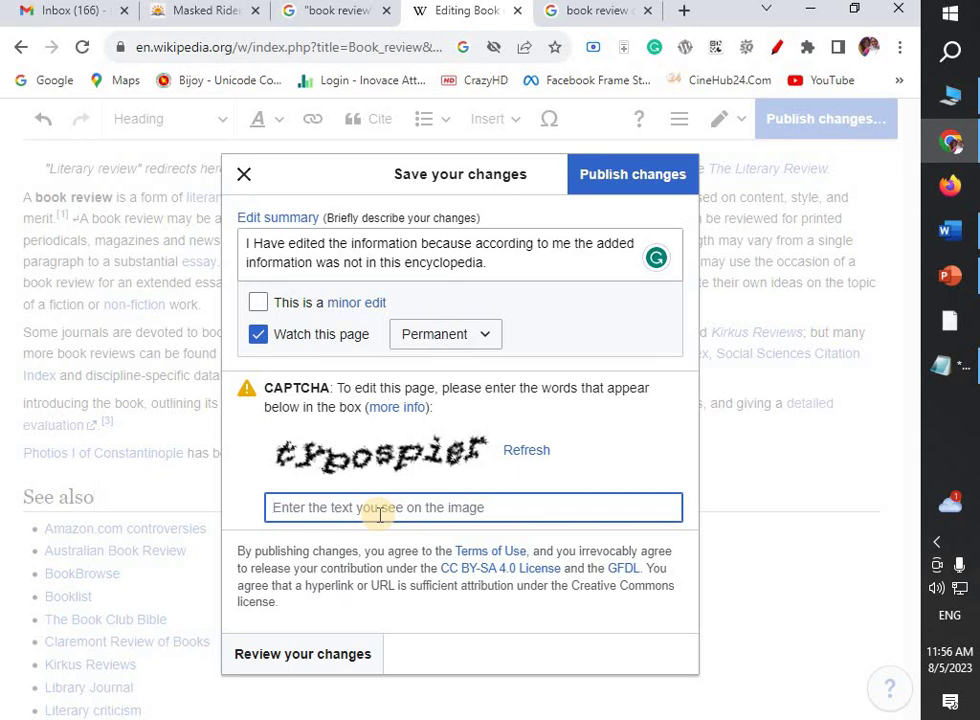
Enter the new CAPTCHA's answer and publish the Book review edit.
type("ty")
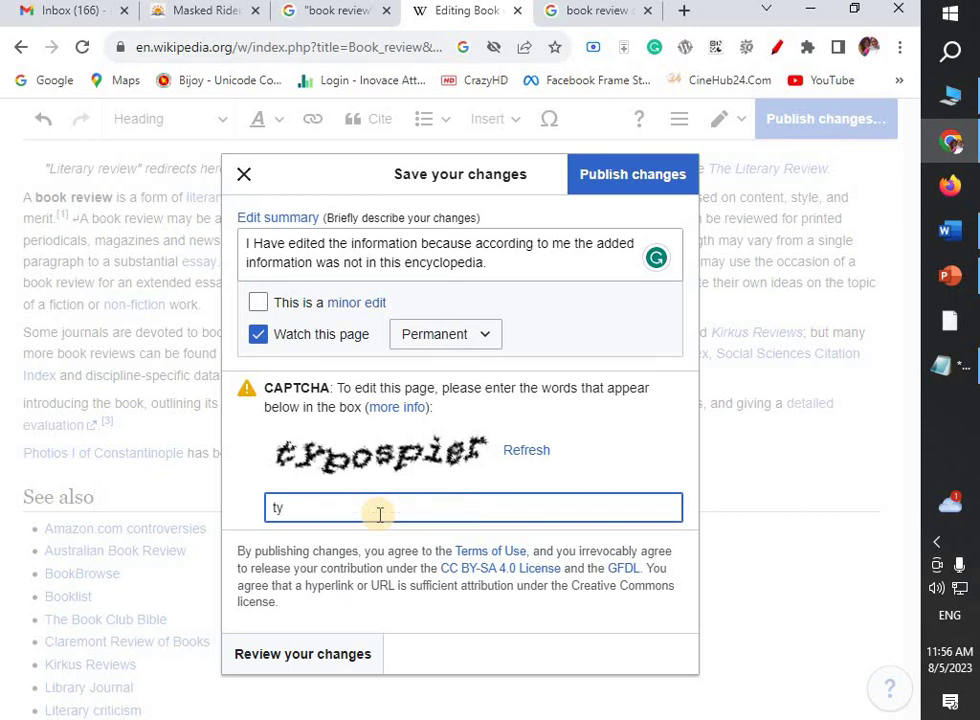
type("pospier")
left_click(620, 174)
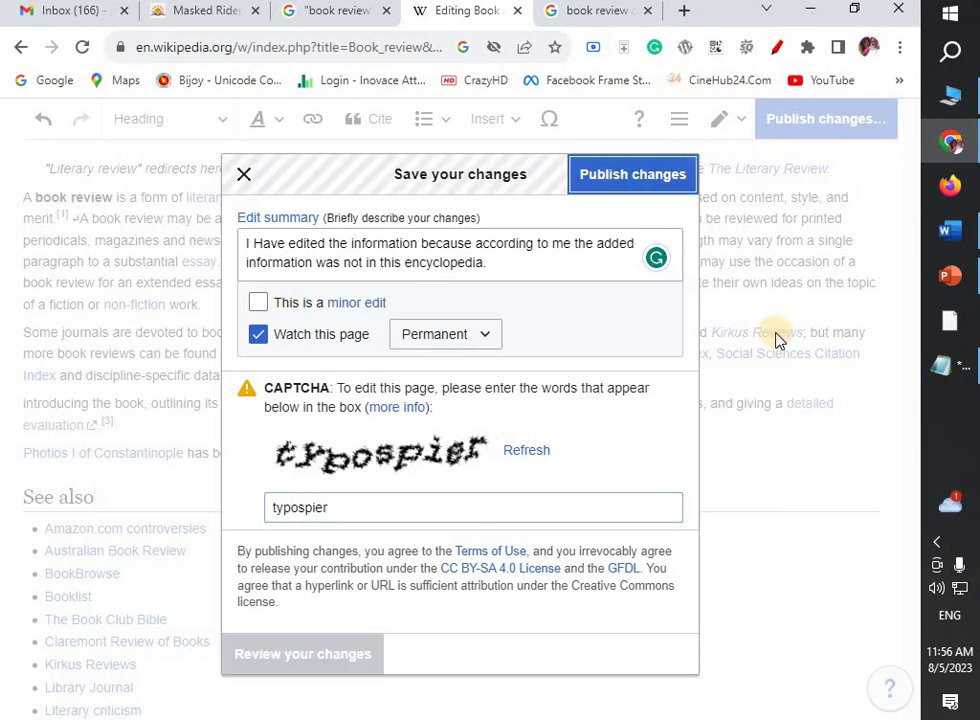